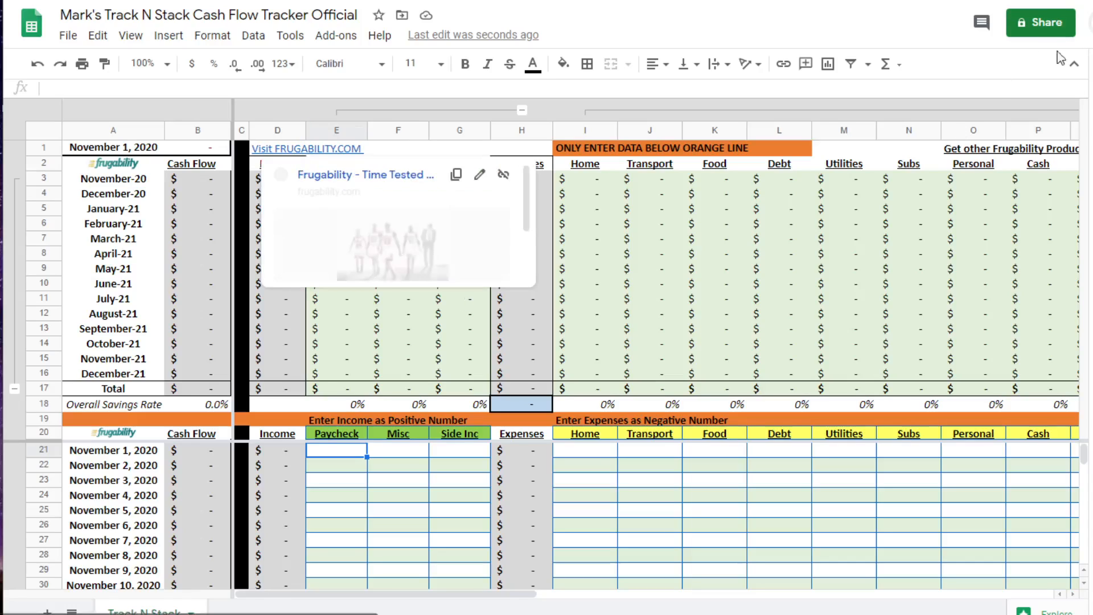
# Make a copy of the cash flow tracker spreadsheet in My Drive, keeping the suggested name.
pyautogui.click(69, 35)
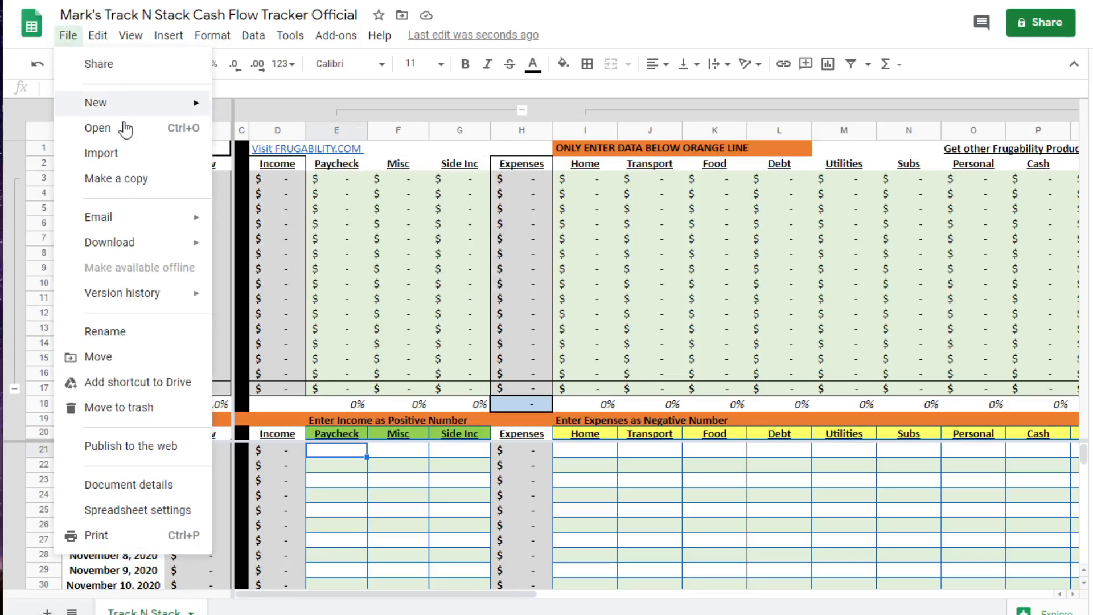
pyautogui.click(108, 180)
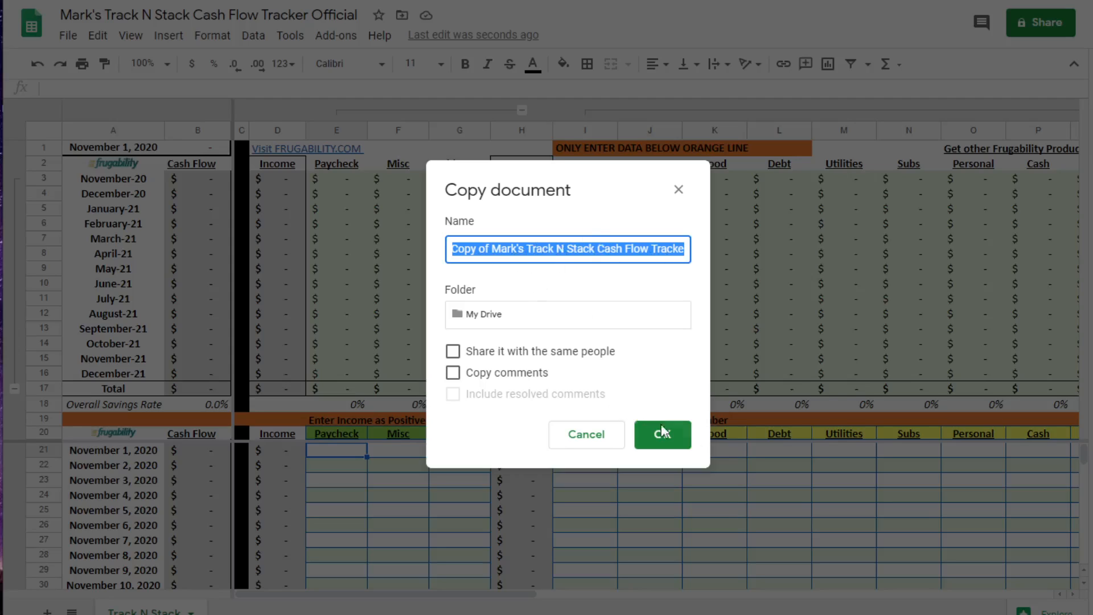
pyautogui.click(670, 439)
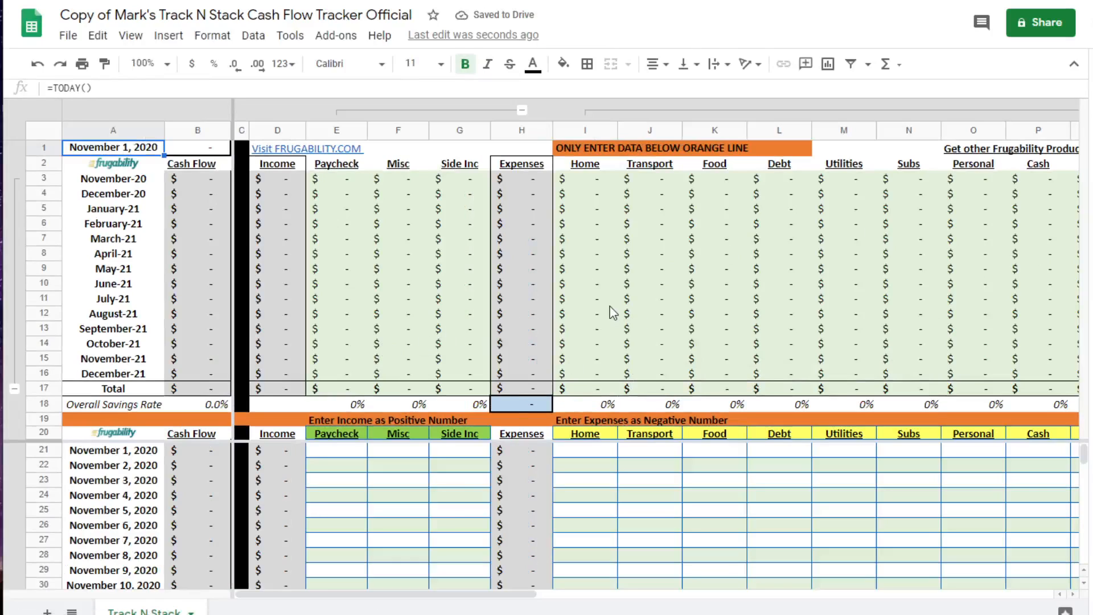
pyautogui.click(67, 40)
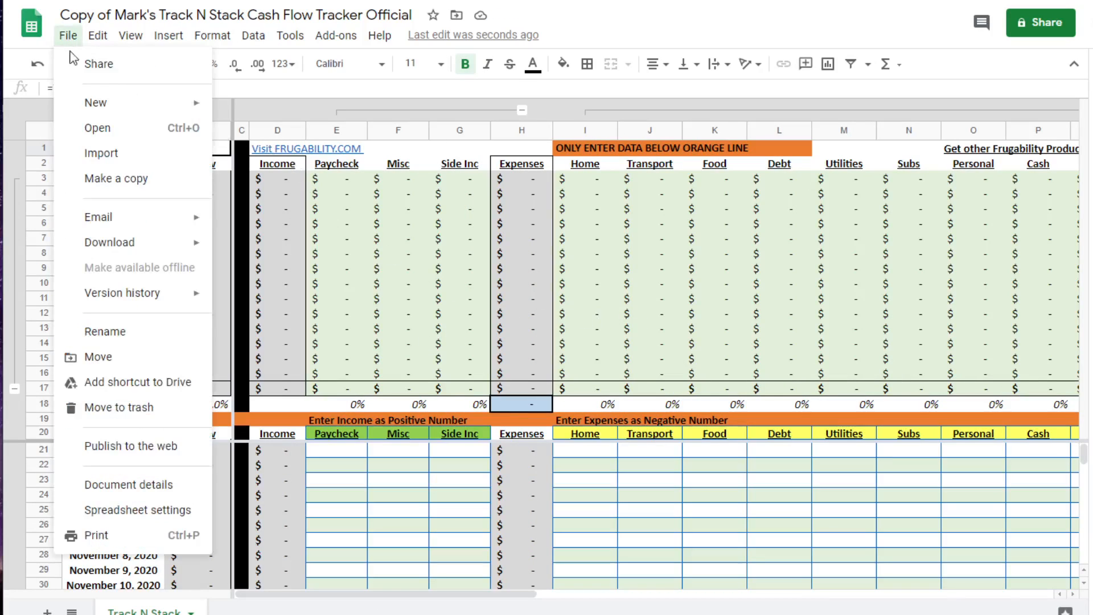
pyautogui.moveTo(111, 252)
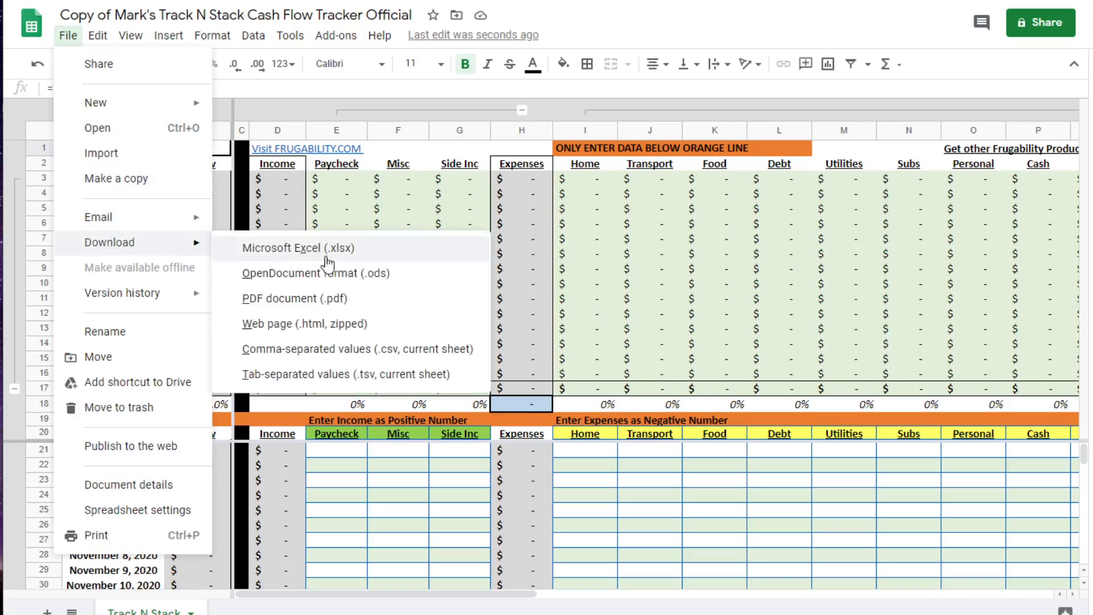
pyautogui.click(529, 495)
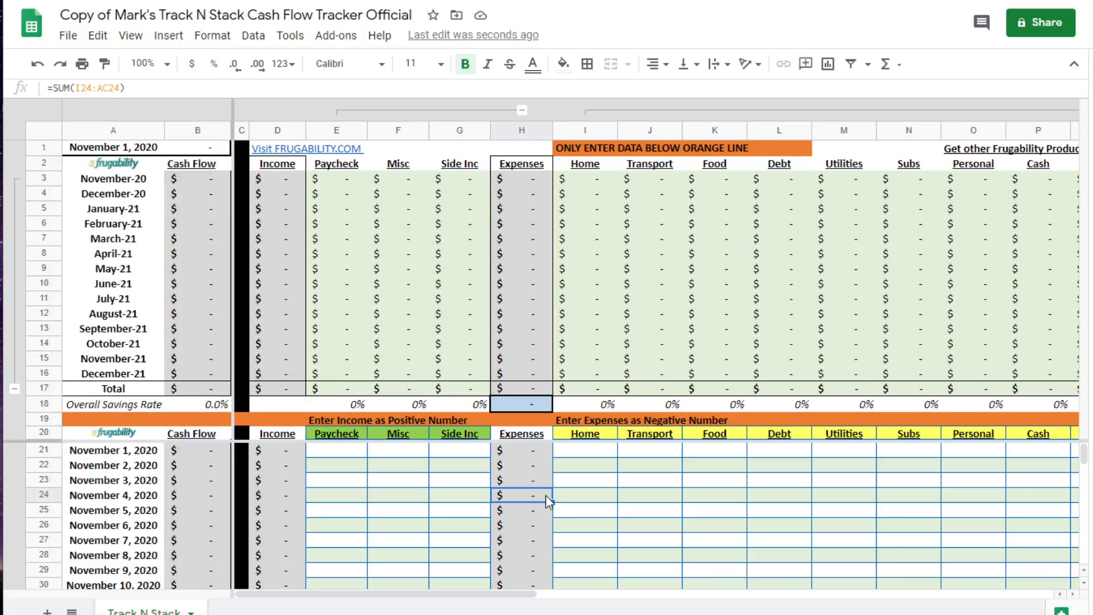
pyautogui.click(645, 484)
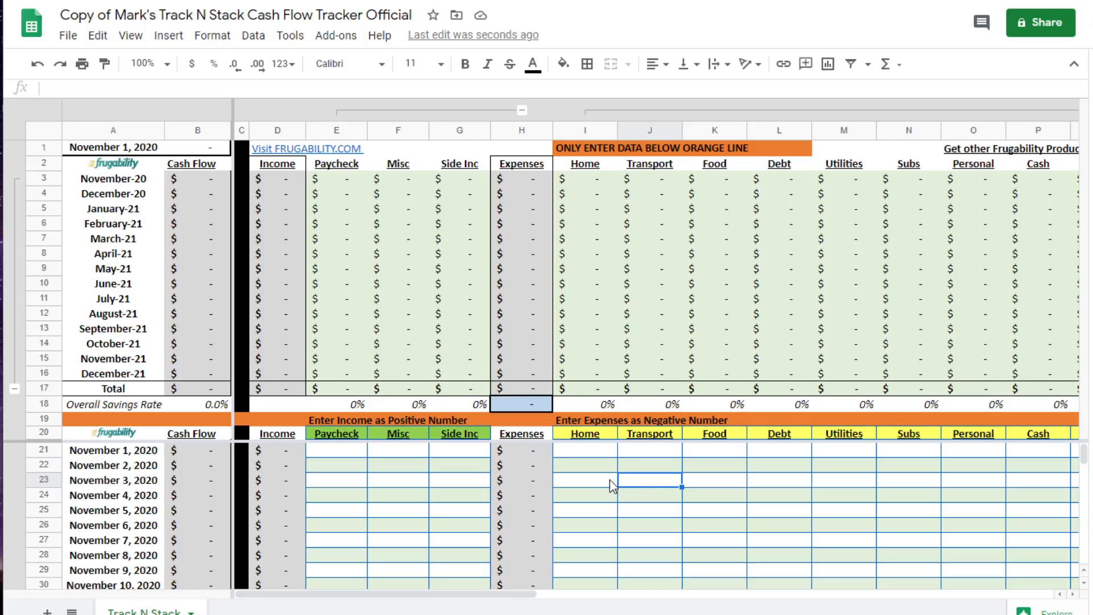
pyautogui.click(574, 469)
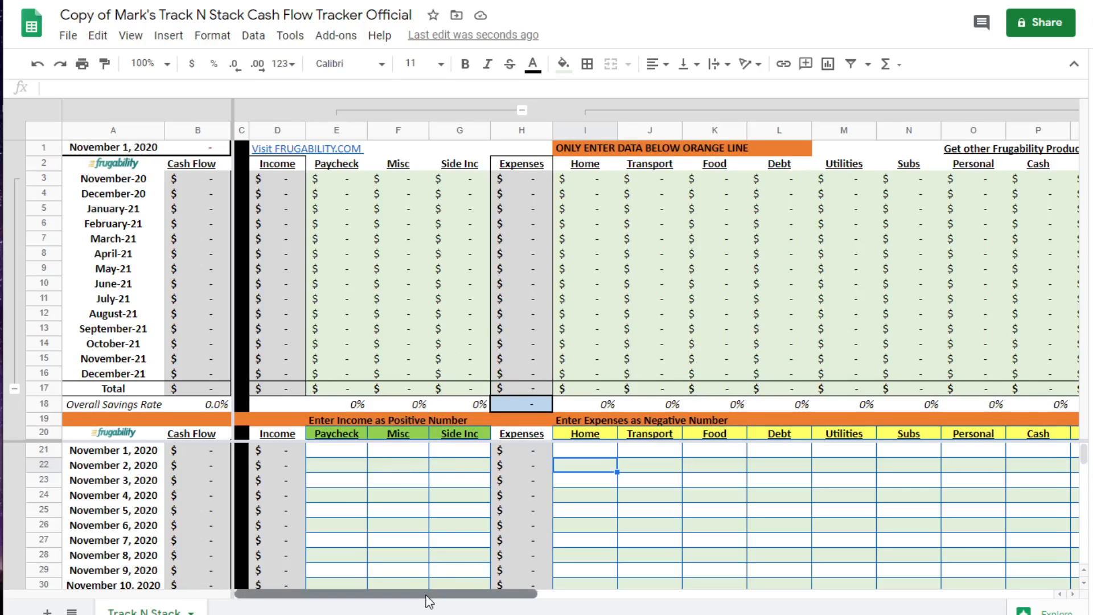
# Enter 1000 as the beginning checking balance in cell AK19.
pyautogui.moveTo(428, 599)
pyautogui.mouseDown()
pyautogui.moveTo(770, 612)
pyautogui.moveTo(378, 598)
pyautogui.moveTo(414, 593)
pyautogui.mouseUp()
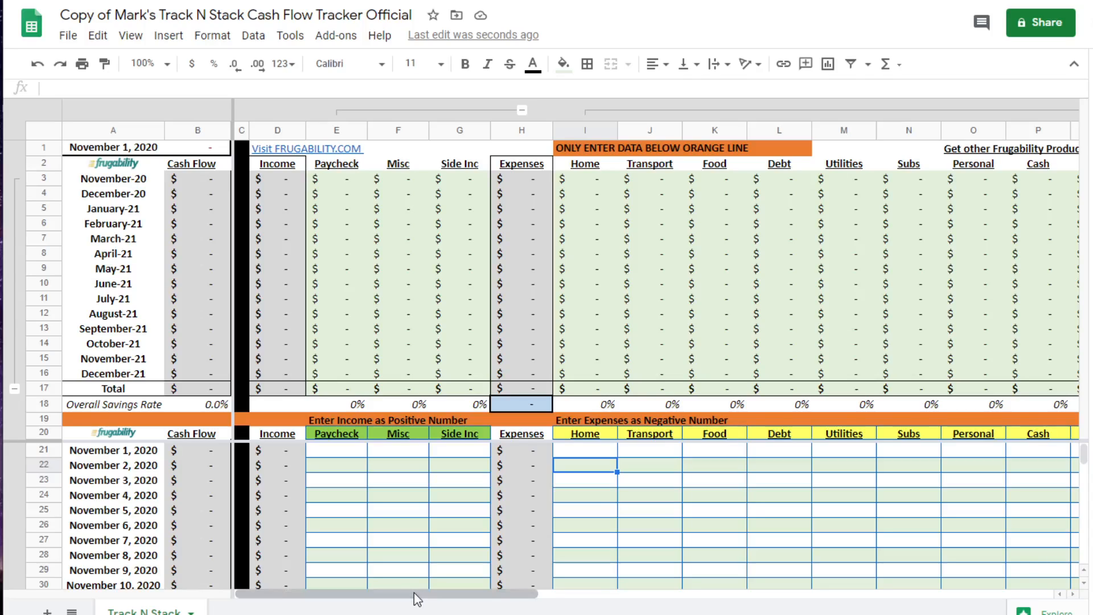
pyautogui.moveTo(414, 592); pyautogui.dragTo(942, 598)
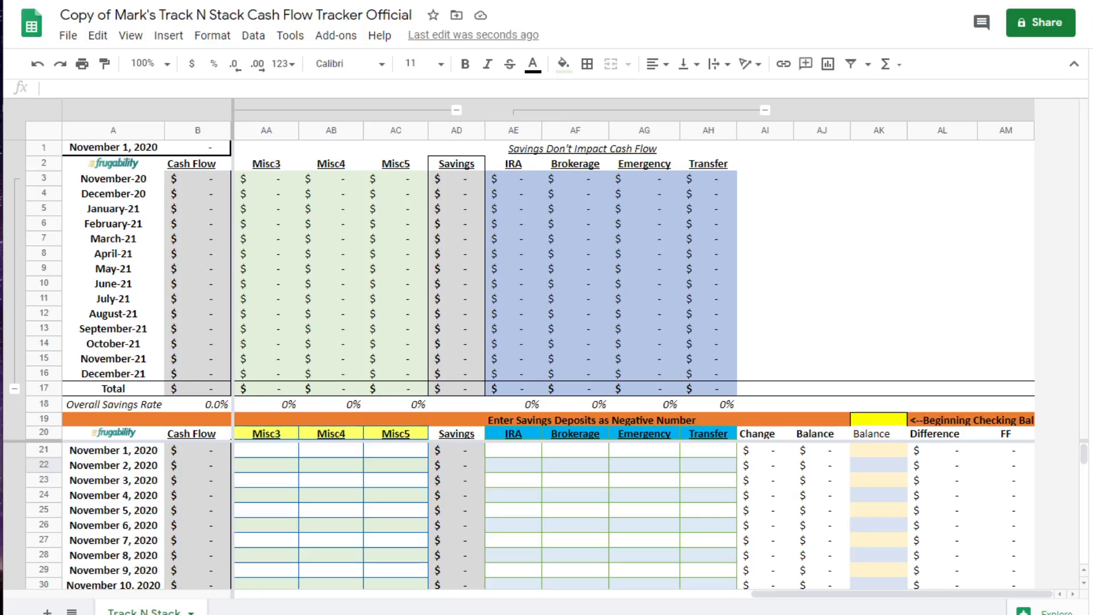
pyautogui.click(874, 421)
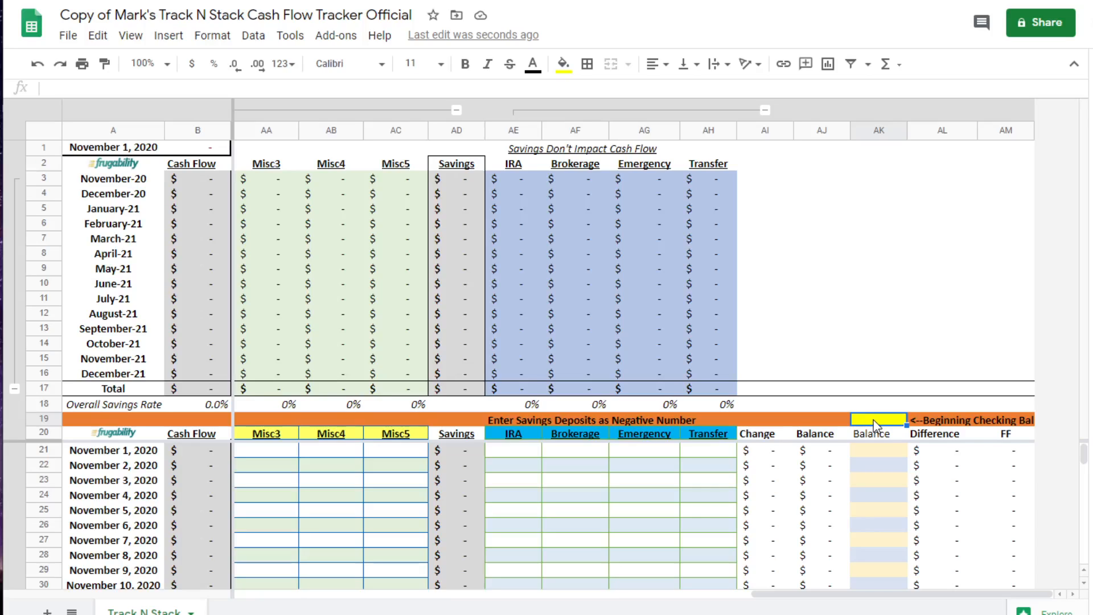
pyautogui.write('1000')
pyautogui.press('Return')
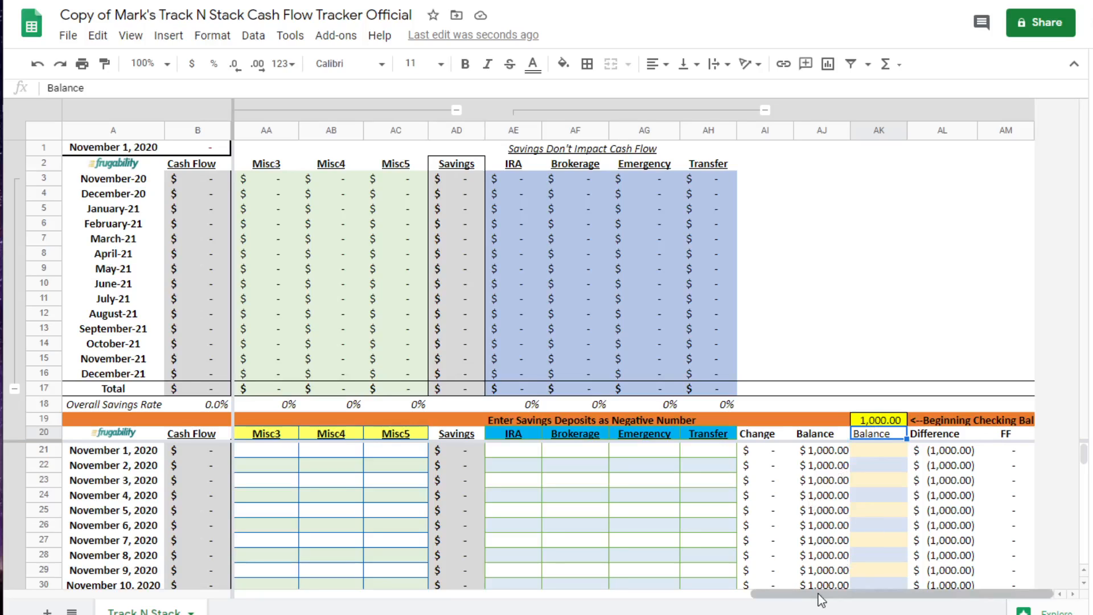
# Collapse the monthly summary rows 3 to 16 so that only their Total row shows above the daily entries.
pyautogui.moveTo(764, 592); pyautogui.dragTo(245, 603)
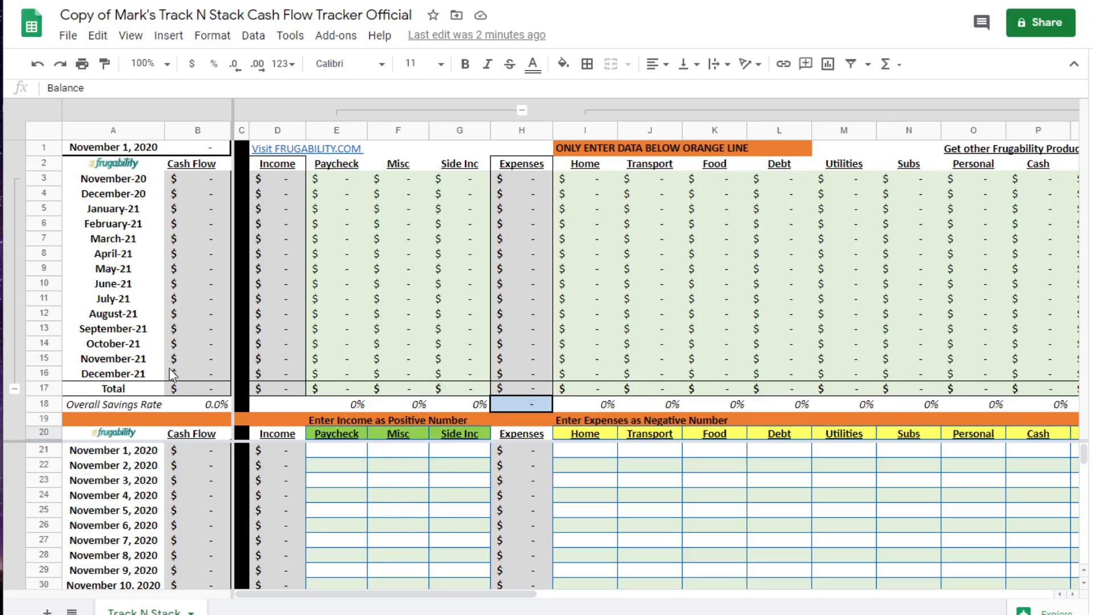
pyautogui.click(15, 389)
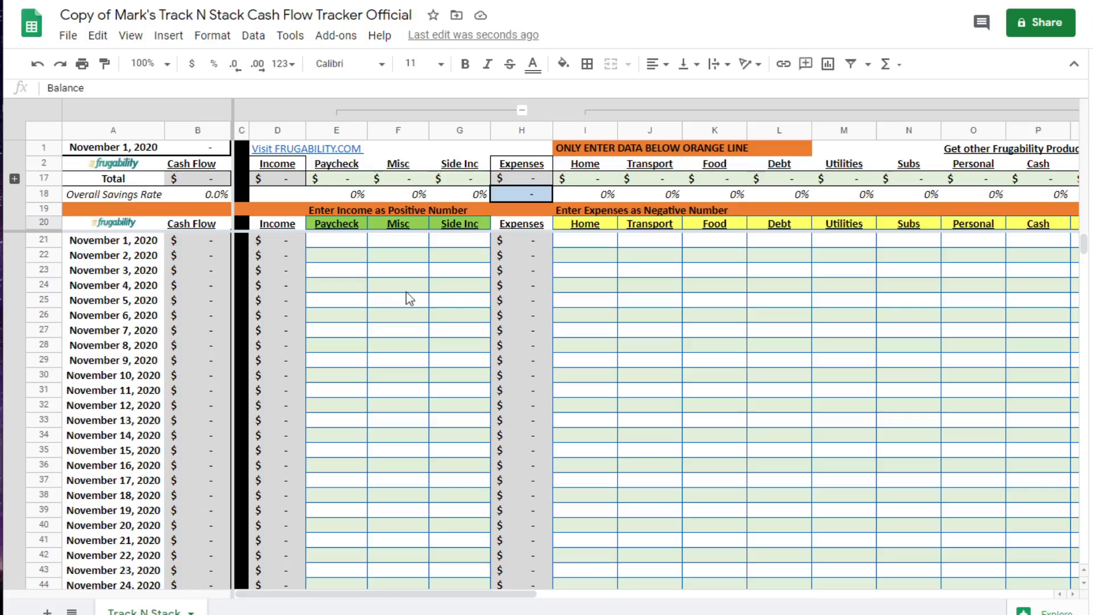
pyautogui.click(409, 272)
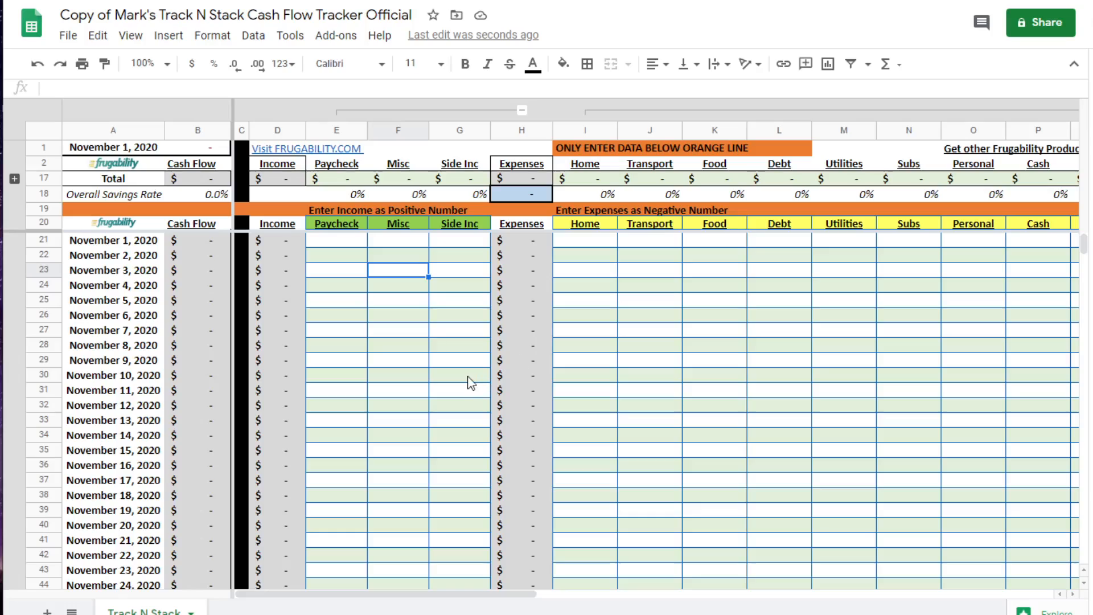
# Enter a Paycheck income of 1500 for November 1, 2020.
pyautogui.click(343, 242)
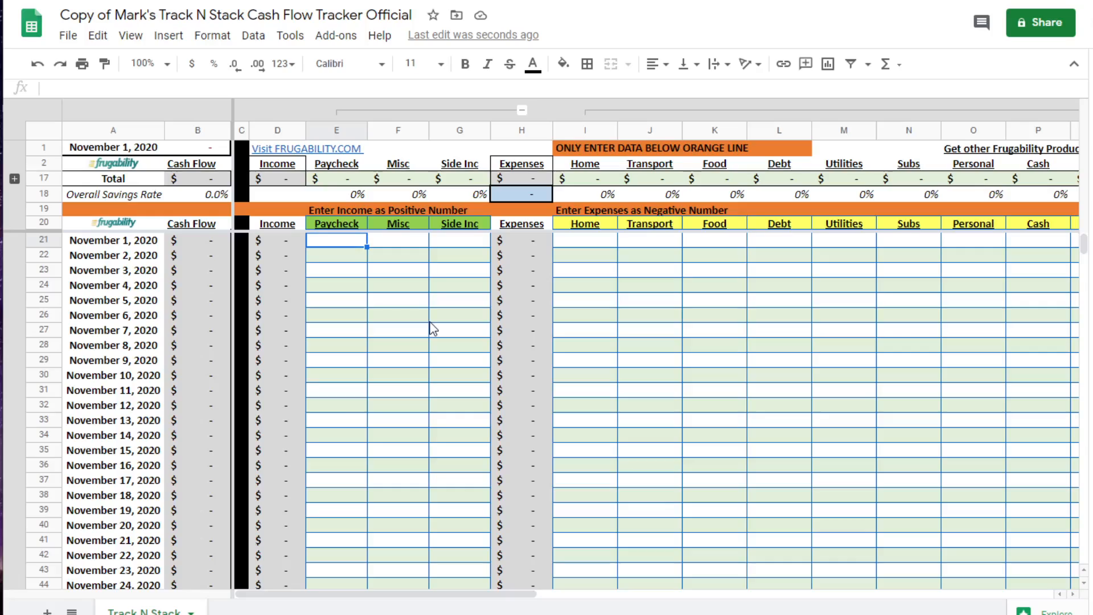
pyautogui.write('15000')
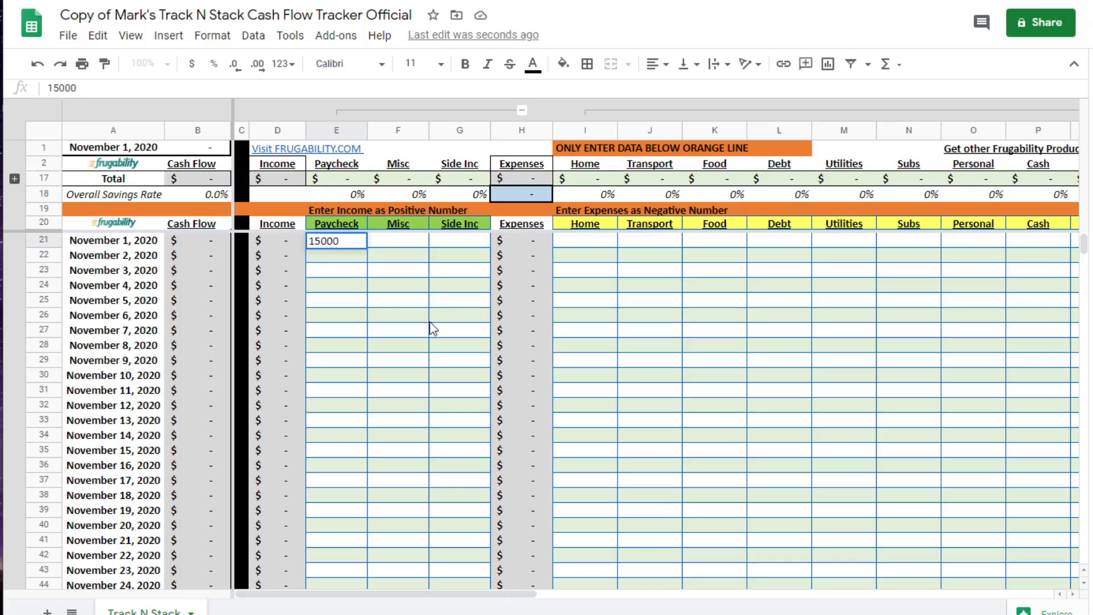
pyautogui.press('BackSpace')
pyautogui.press('Return')
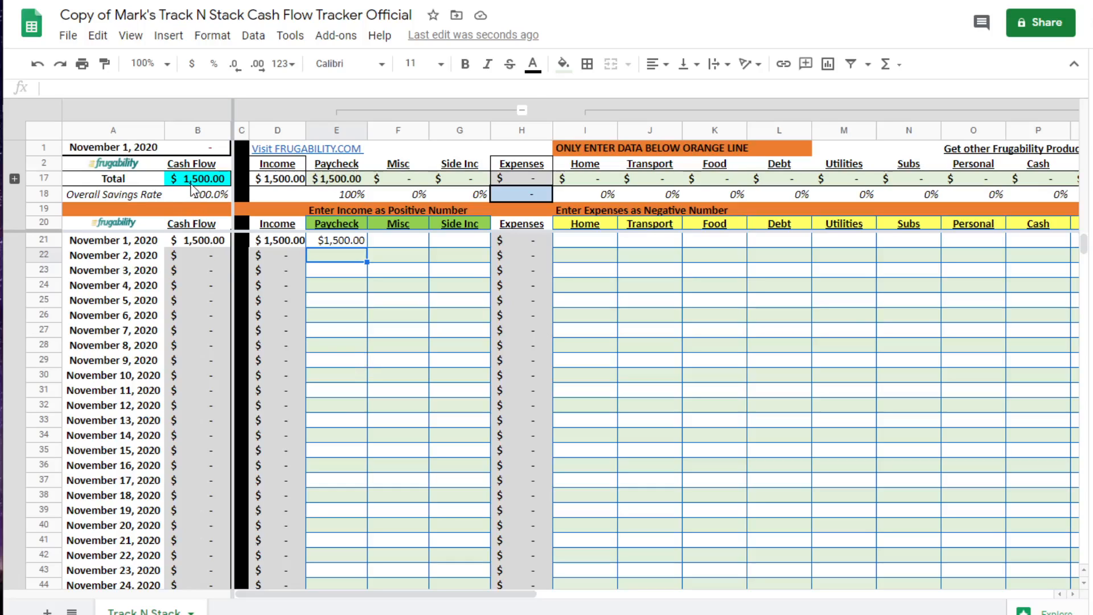
# Expand the monthly summary rows to check the November-20 income figures, and collapse them again.
pyautogui.click(14, 179)
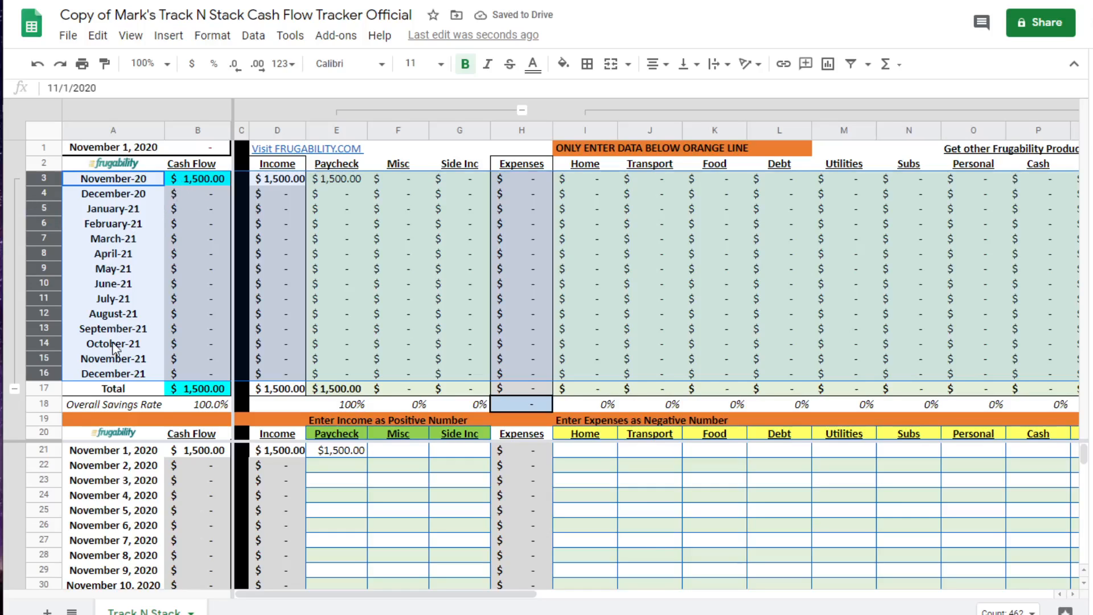
pyautogui.click(14, 389)
pyautogui.click(380, 254)
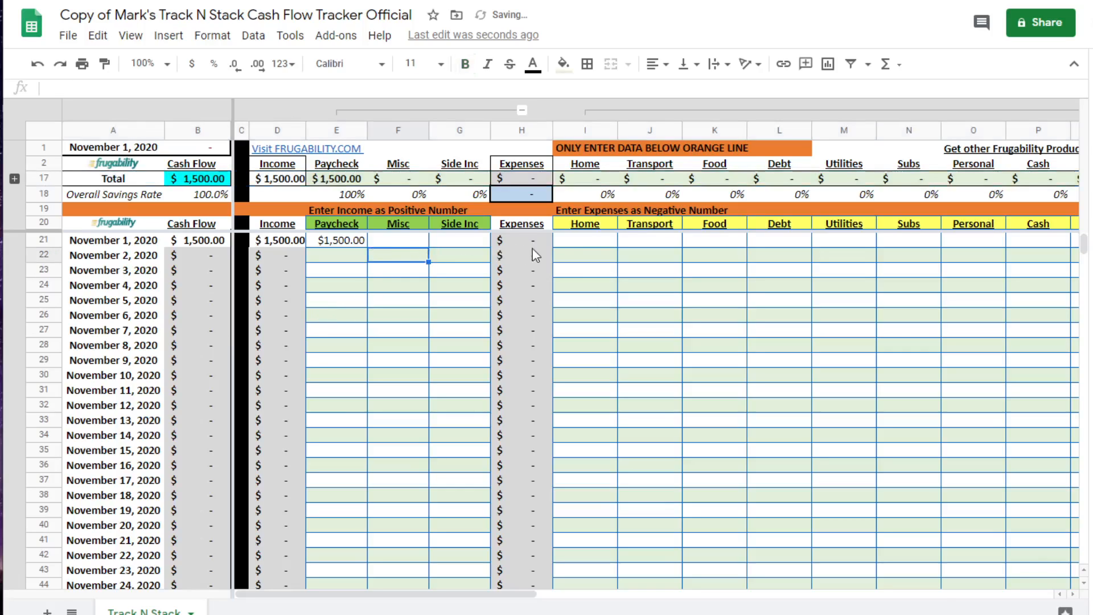
# Enter a Home expense of -500 for November 1, 2020.
pyautogui.click(600, 241)
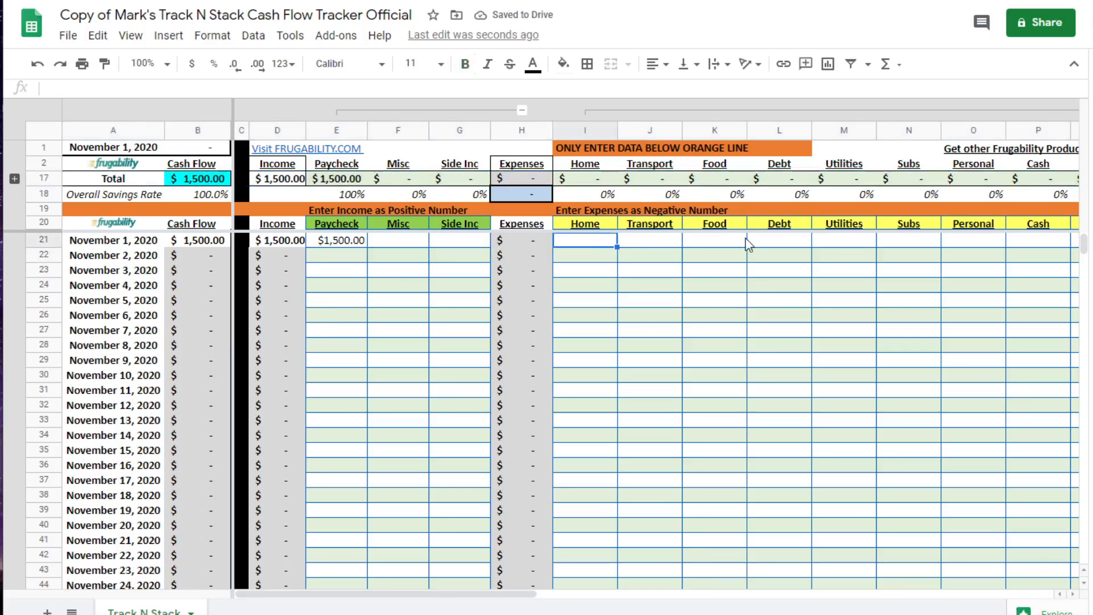
pyautogui.write('-500')
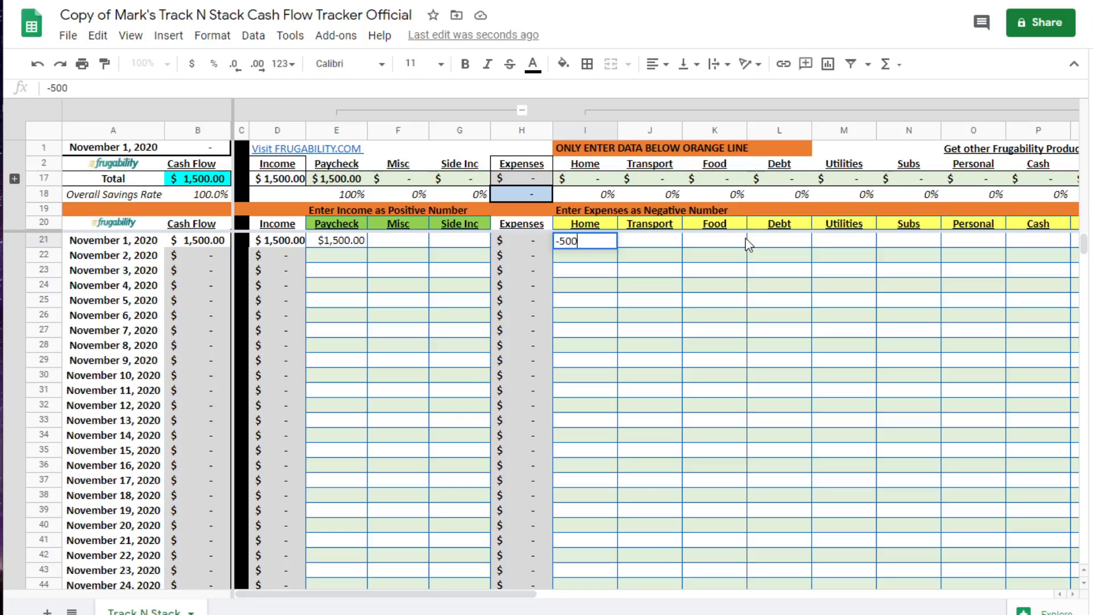
pyautogui.press('Return')
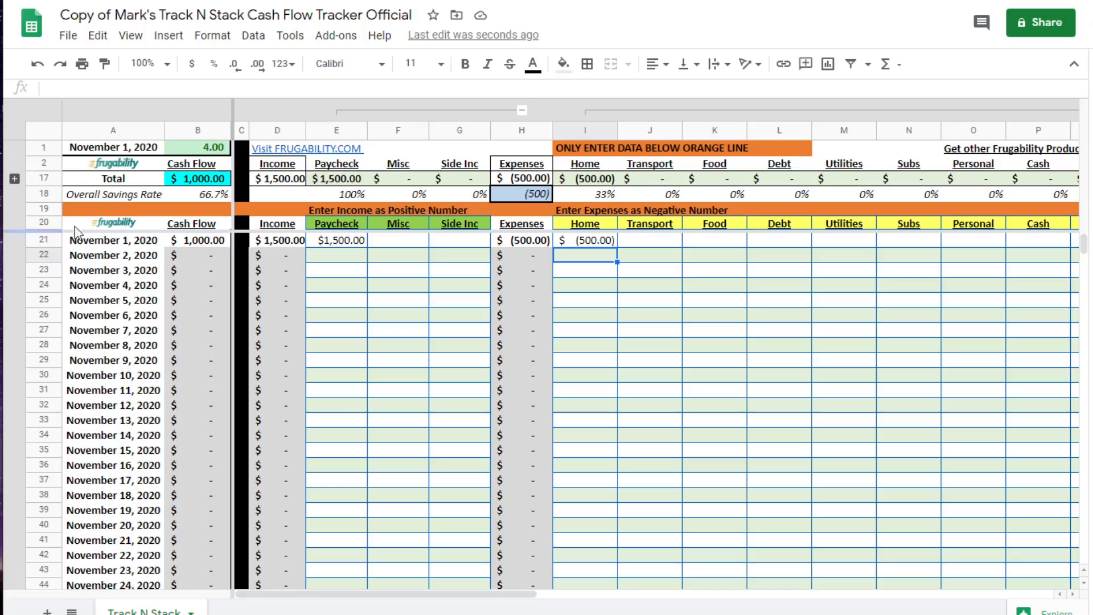
# Review the monthly cash flow and overall savings rate in the expanded summary, collapse it, and check the November 1 entries.
pyautogui.click(15, 178)
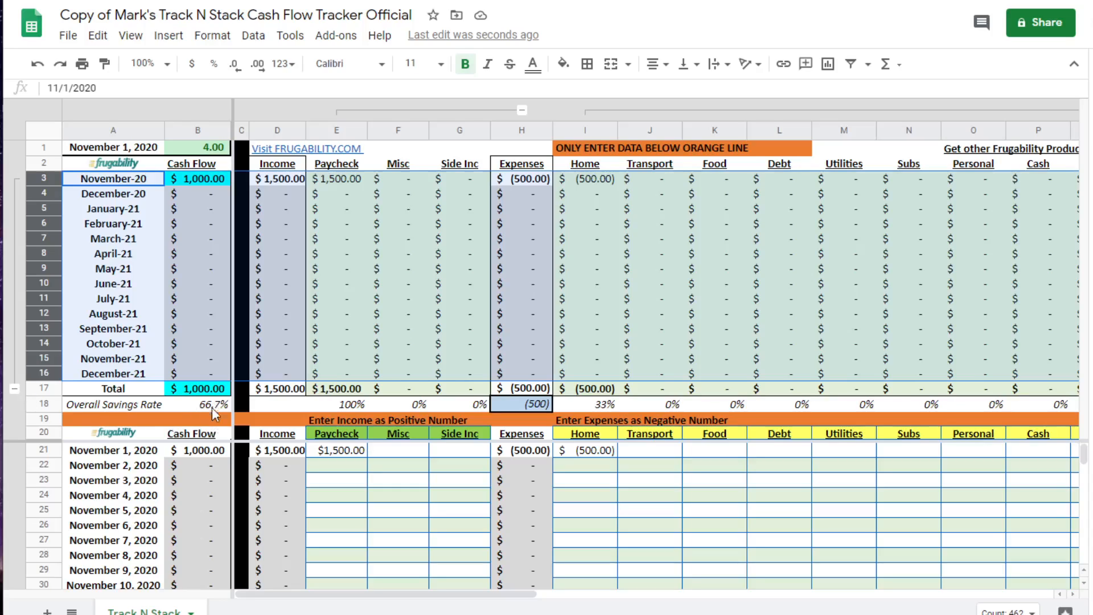
pyautogui.click(14, 389)
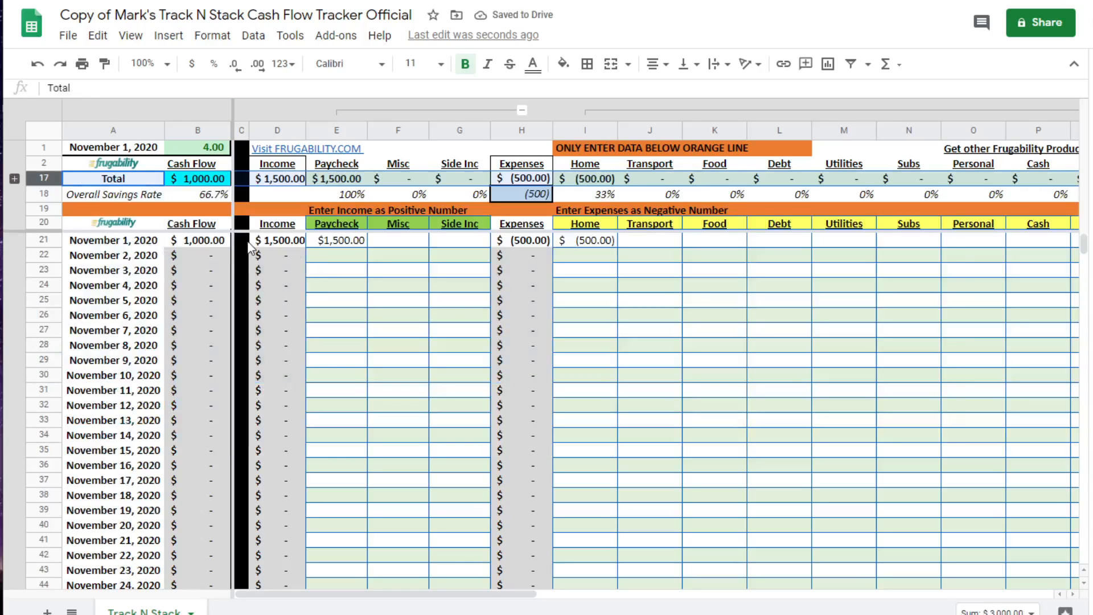
pyautogui.click(341, 244)
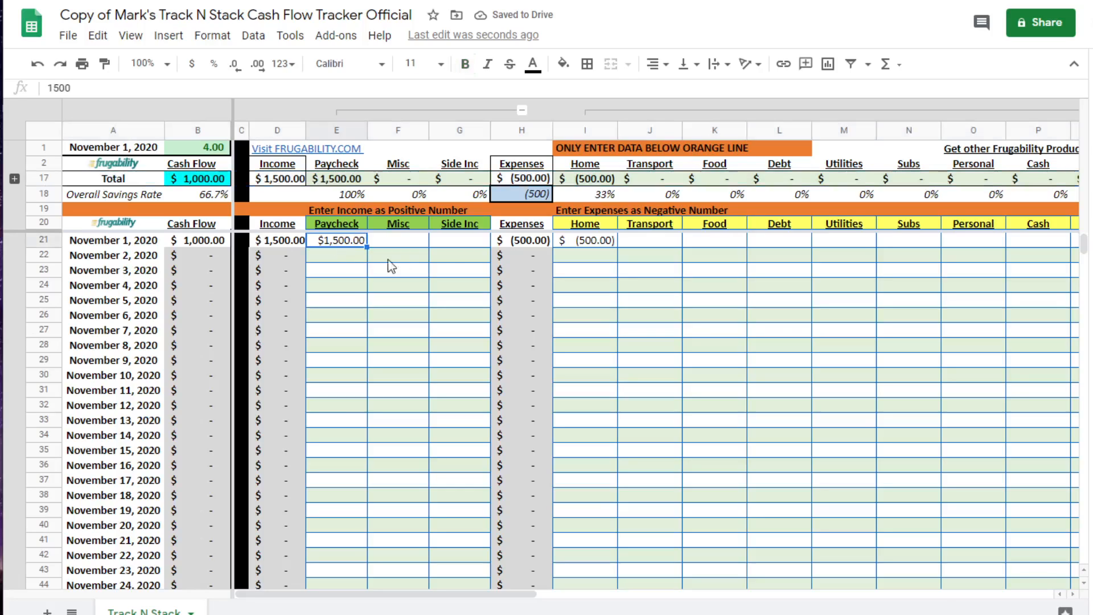
pyautogui.click(600, 240)
pyautogui.click(341, 254)
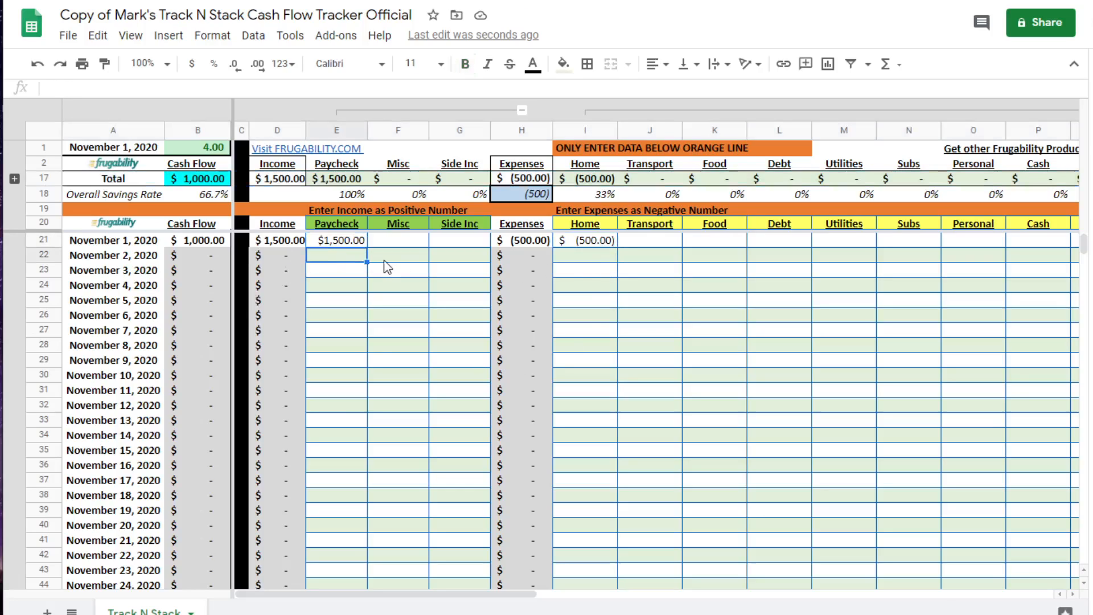
# Enter a Side Inc income of 50 for November 2, 2020.
pyautogui.click(455, 257)
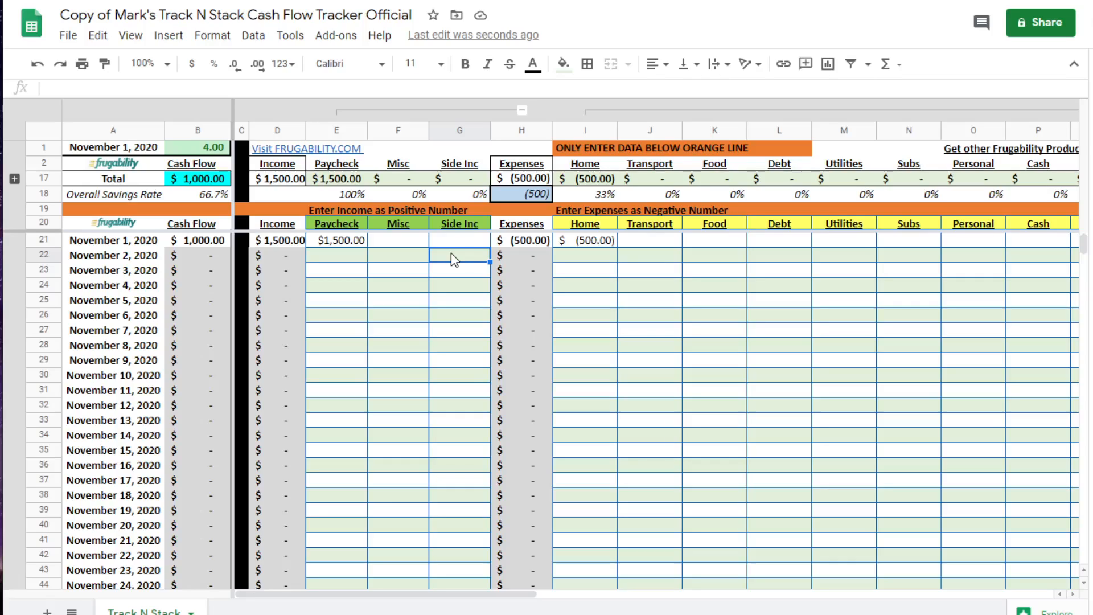
pyautogui.write('50')
pyautogui.press('Return')
# Enter a Food expense of -100 for November 2, 2020.
pyautogui.click(453, 257)
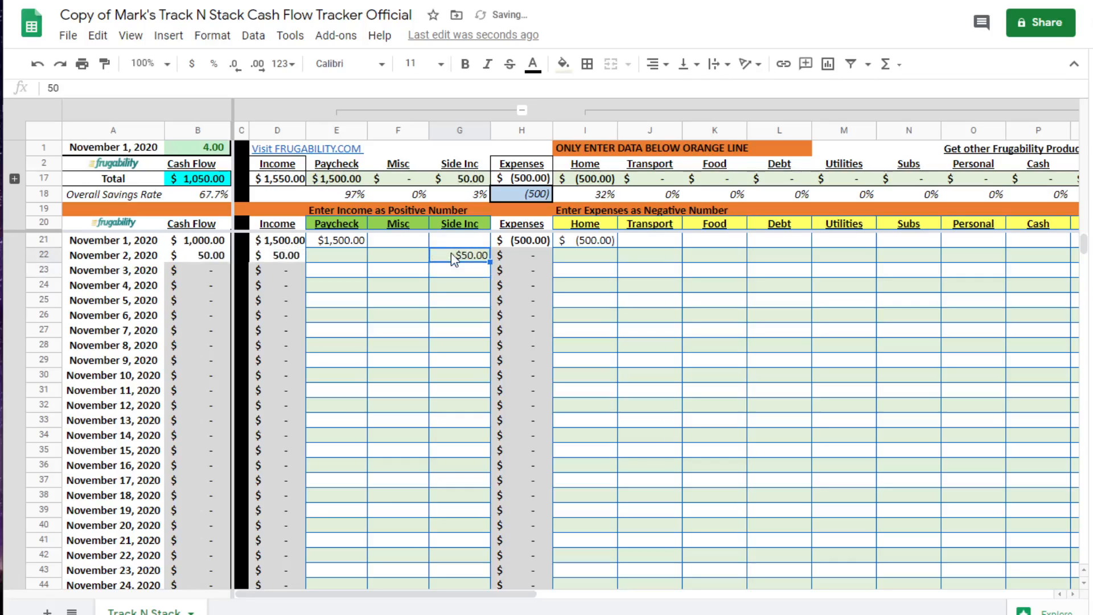
pyautogui.press('Right')
pyautogui.press('Right')
pyautogui.press('Right')
pyautogui.press('Right')
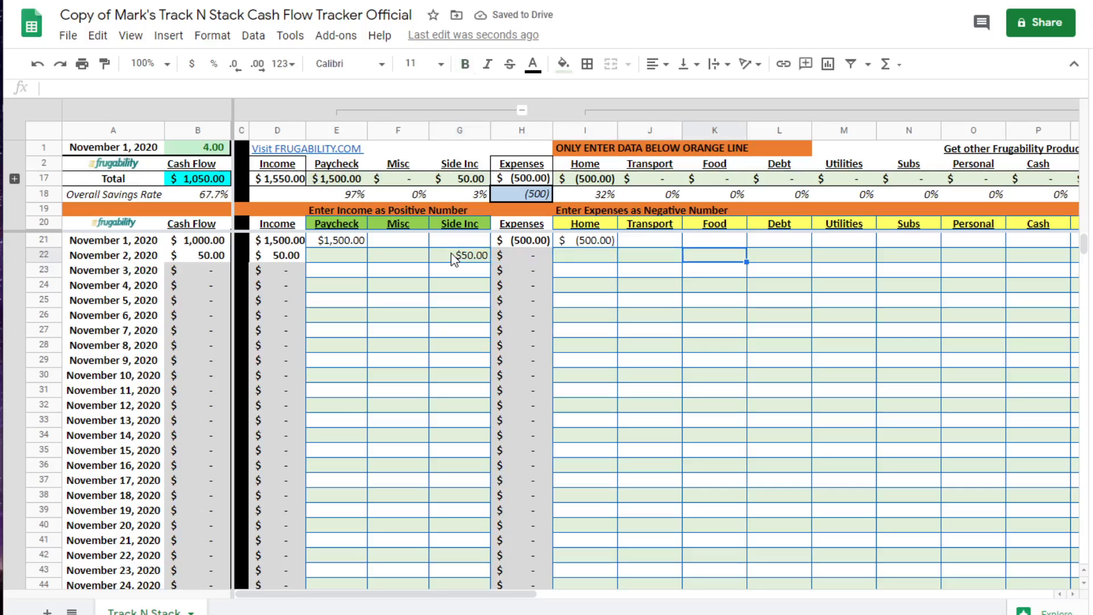
pyautogui.write('-100')
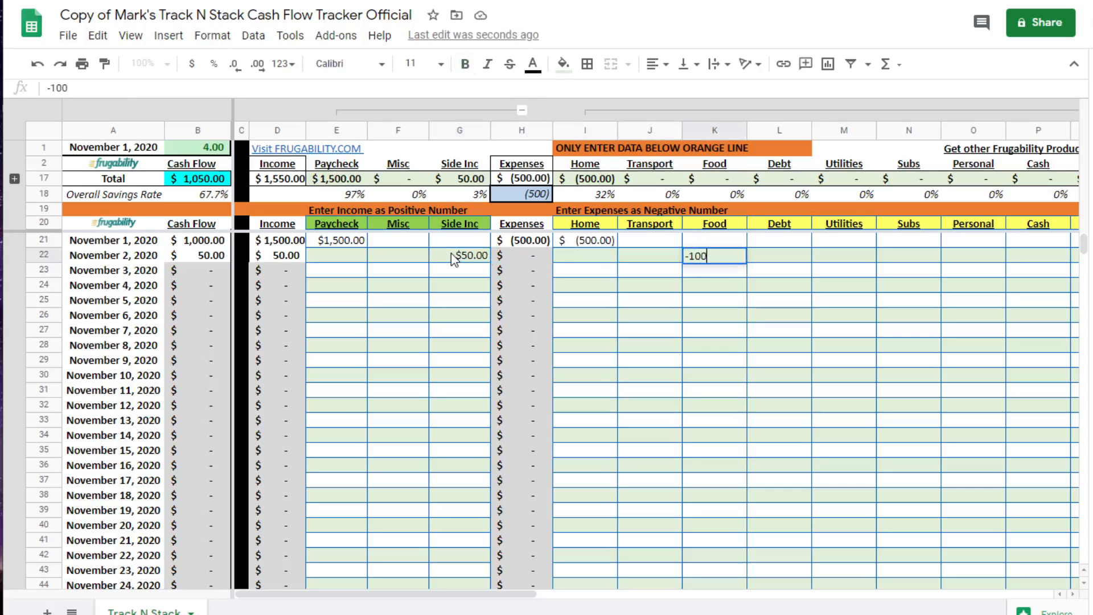
pyautogui.press('Return')
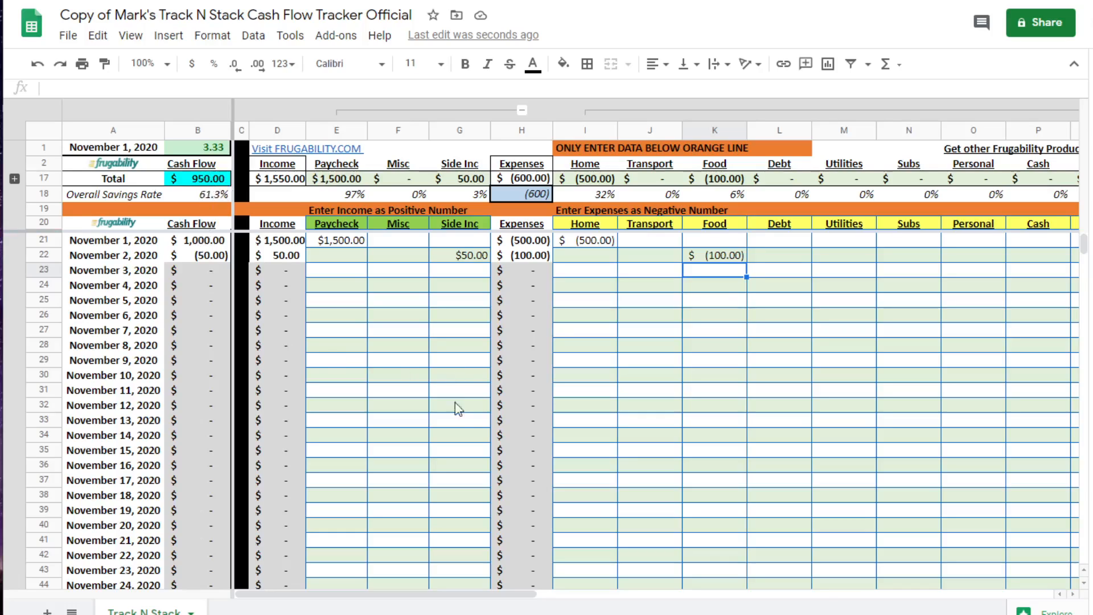
pyautogui.moveTo(520, 594); pyautogui.dragTo(416, 608)
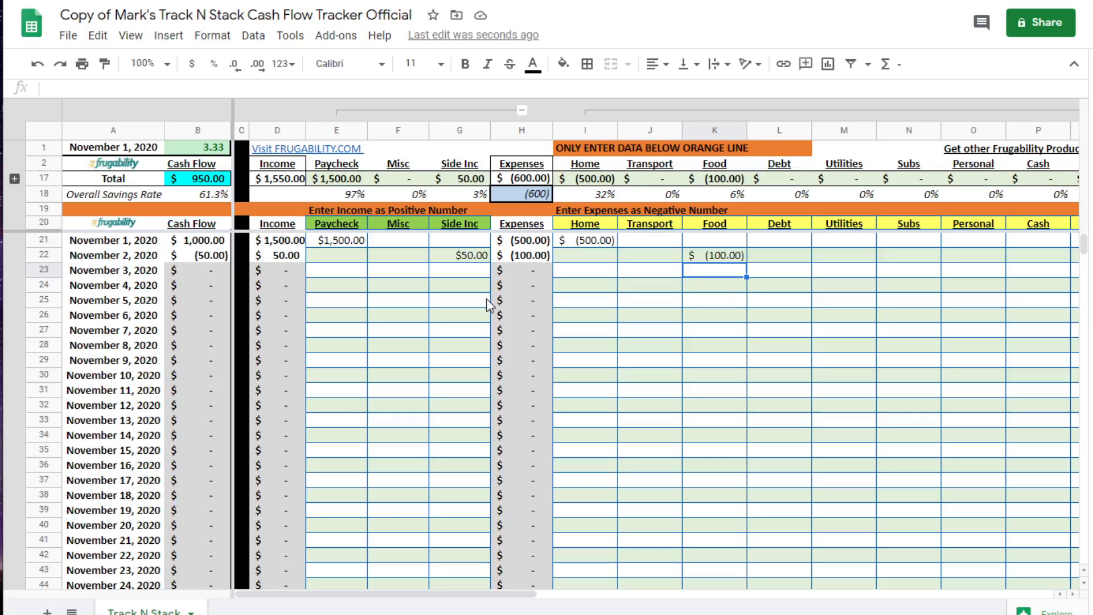
pyautogui.press('Up')
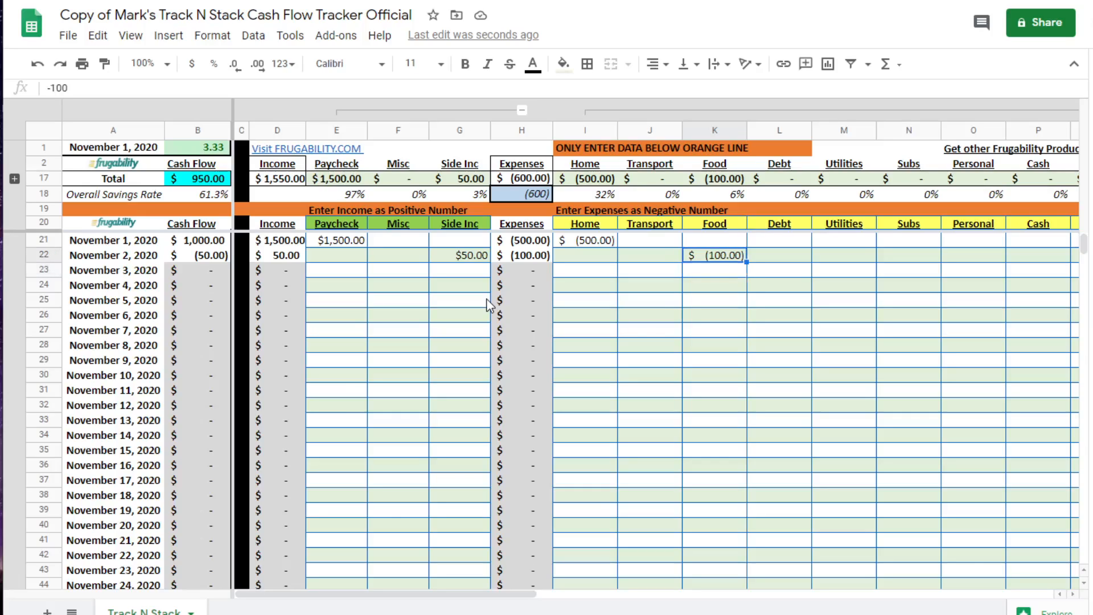
pyautogui.press('Left')
pyautogui.press('Left')
pyautogui.press('Left')
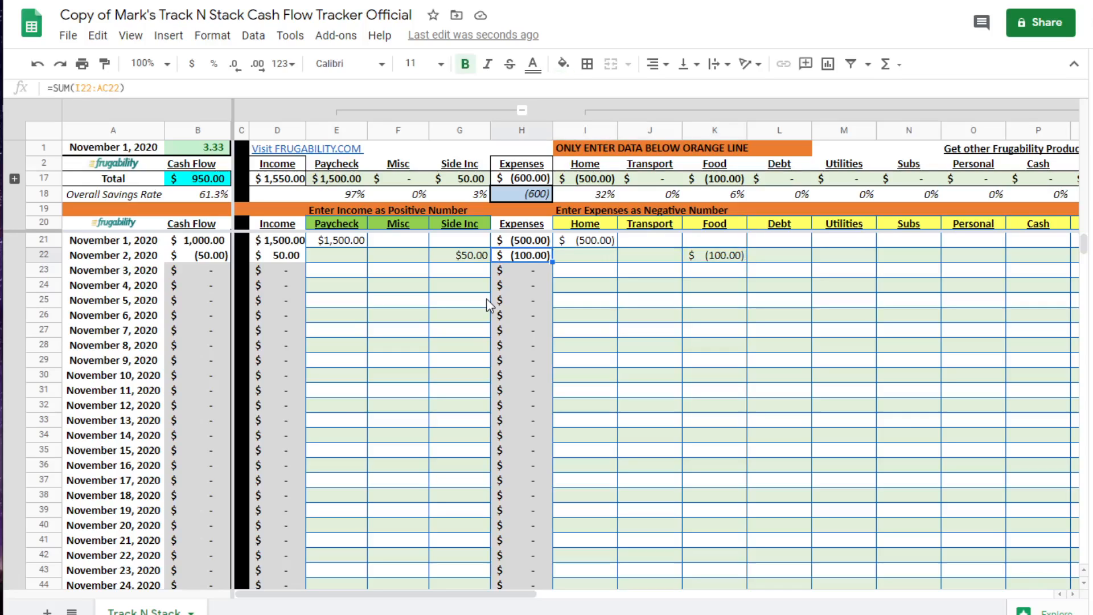
# Look through the expense categories along the November 2, 2020 row, from Home to Biz Exp.
pyautogui.press('Left')
pyautogui.press('Right')
pyautogui.press('Right')
pyautogui.press('Right')
pyautogui.press('Right')
pyautogui.press('Right')
pyautogui.press('Right')
pyautogui.press('Right')
pyautogui.press('Right')
pyautogui.press('Right')
pyautogui.press('Right')
pyautogui.press('Right')
pyautogui.press('Right')
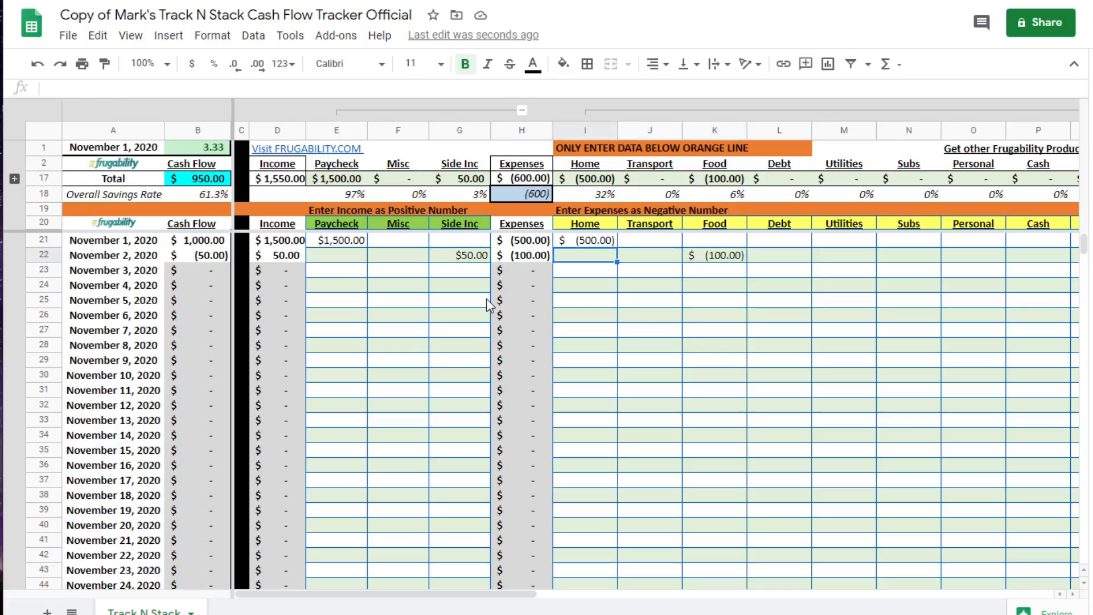
pyautogui.press('Right')
pyautogui.press('Right')
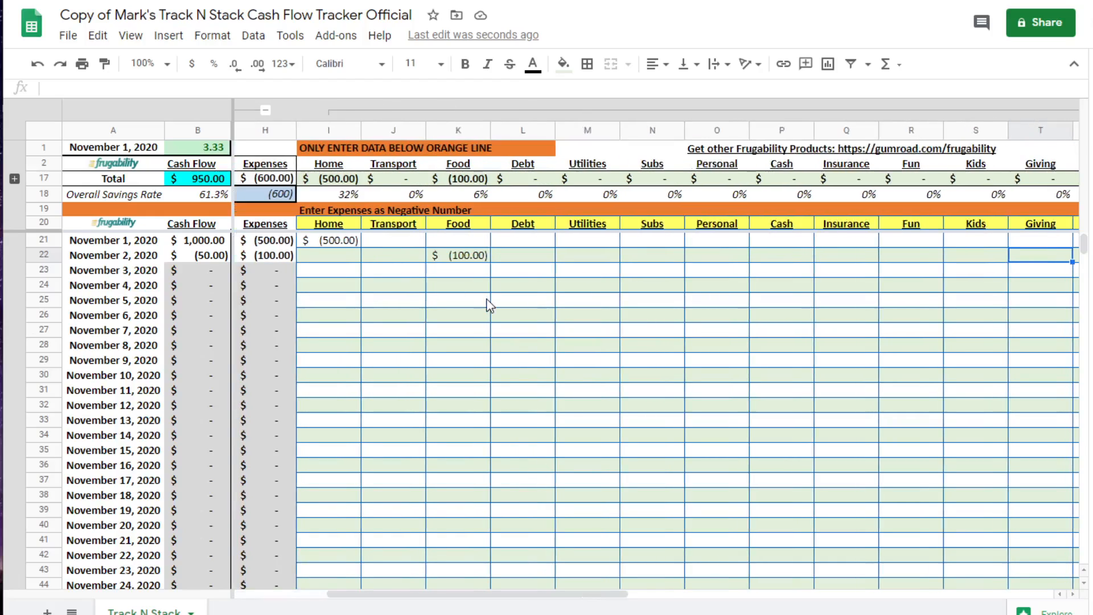
pyautogui.press('Up')
pyautogui.press('Down')
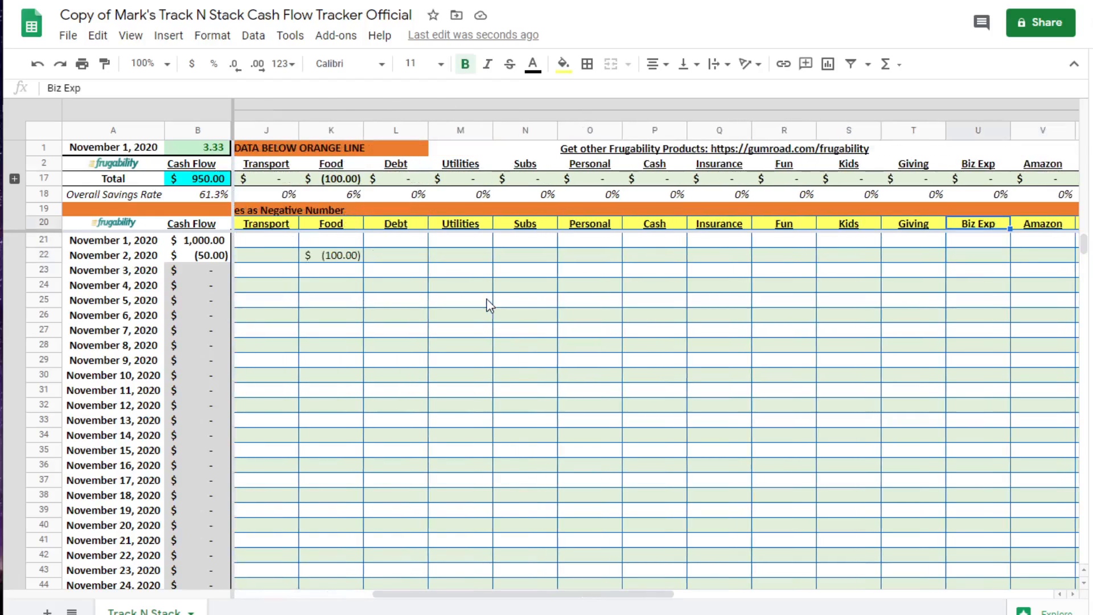
# Review the November 2, 2020 row back from the Biz Exp category to its date.
pyautogui.press('Left')
pyautogui.press('Left')
pyautogui.press('Left')
pyautogui.press('Left')
pyautogui.press('Left')
pyautogui.press('Left')
pyautogui.press('Left')
pyautogui.press('Left')
pyautogui.press('Left')
pyautogui.press('Left')
pyautogui.press('Left')
pyautogui.press('Left')
pyautogui.press('Left')
pyautogui.press('Left')
pyautogui.press('Left')
pyautogui.press('Left')
pyautogui.press('Left')
pyautogui.press('Left')
pyautogui.press('Left')
pyautogui.press('Left')
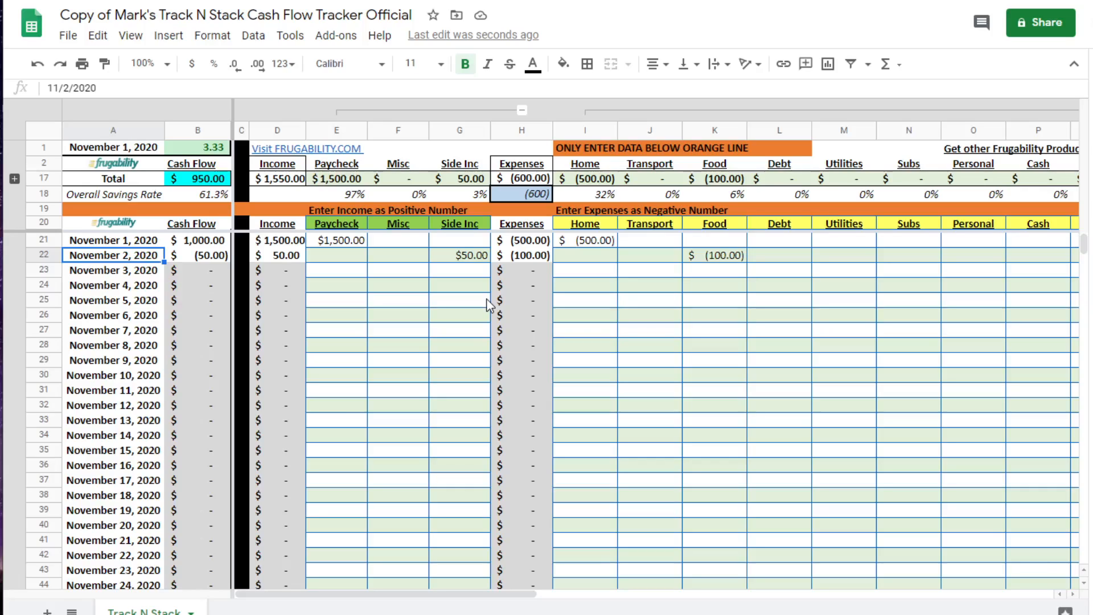
# Enter a Cash expense of -200 for November 1, 2020.
pyautogui.press('Right')
pyautogui.press('Right')
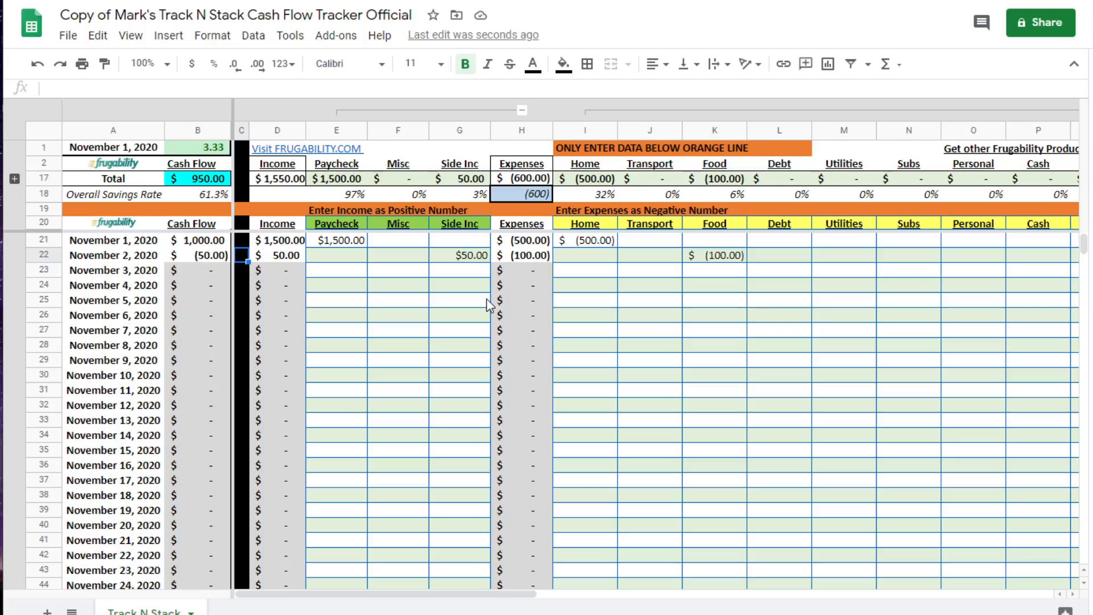
pyautogui.press('Right')
pyautogui.press('Right')
pyautogui.press('Right')
pyautogui.press('Right')
pyautogui.press('Right')
pyautogui.press('Right')
pyautogui.press('Right')
pyautogui.press('Right')
pyautogui.press('Right')
pyautogui.press('Right')
pyautogui.press('Right')
pyautogui.press('Right')
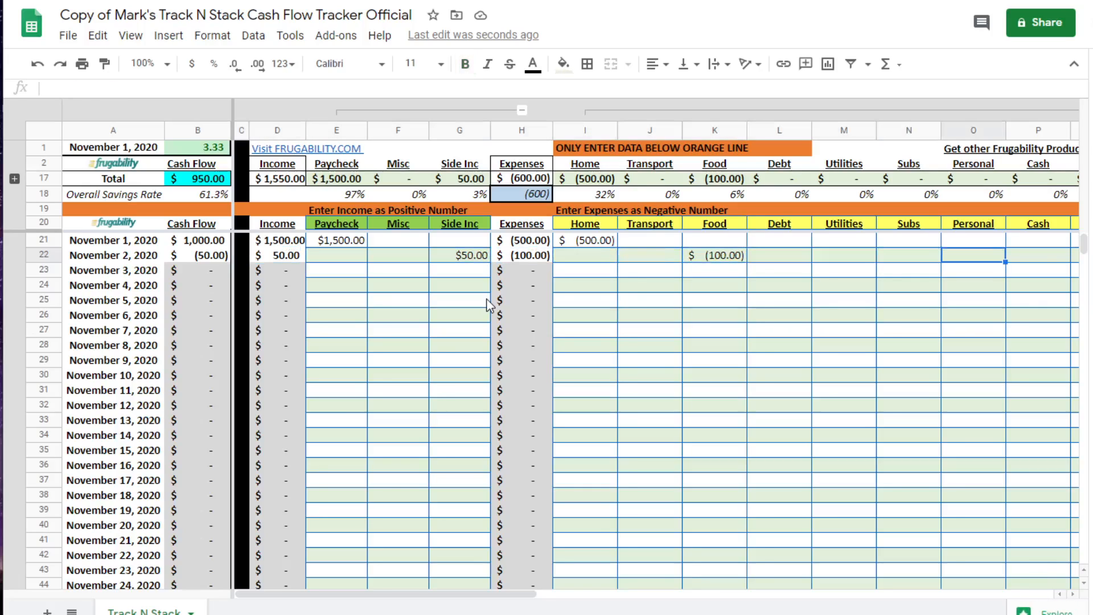
pyautogui.press('Right')
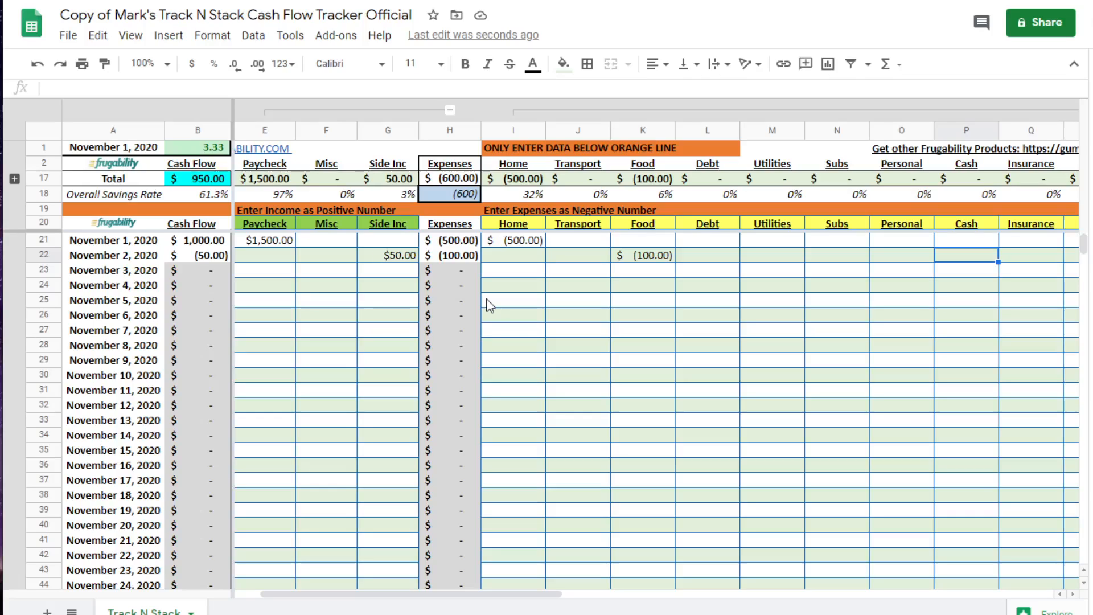
pyautogui.press('Up')
pyautogui.write('-200')
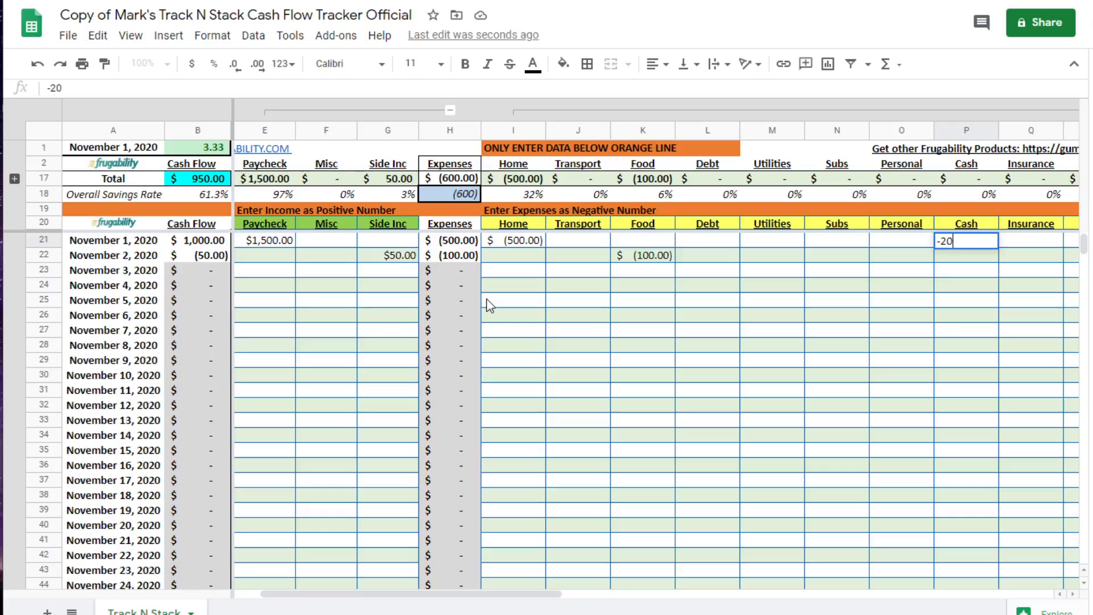
pyautogui.press('Return')
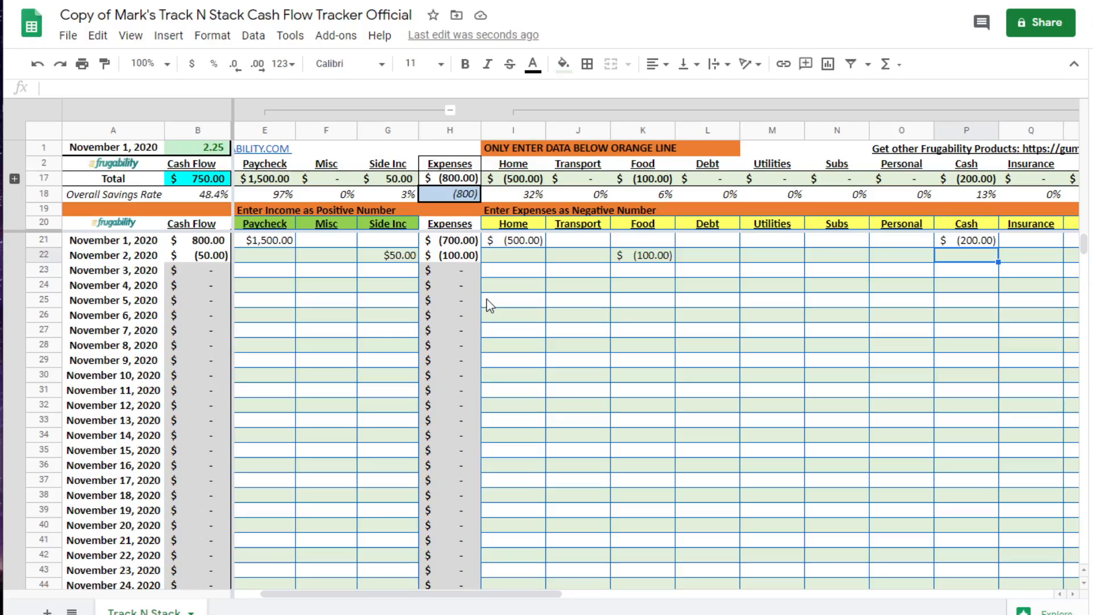
# Check the November 1 Cash expense and neighbouring categories, and compare them with that day's Cash Flow.
pyautogui.press('Up')
pyautogui.press('Right')
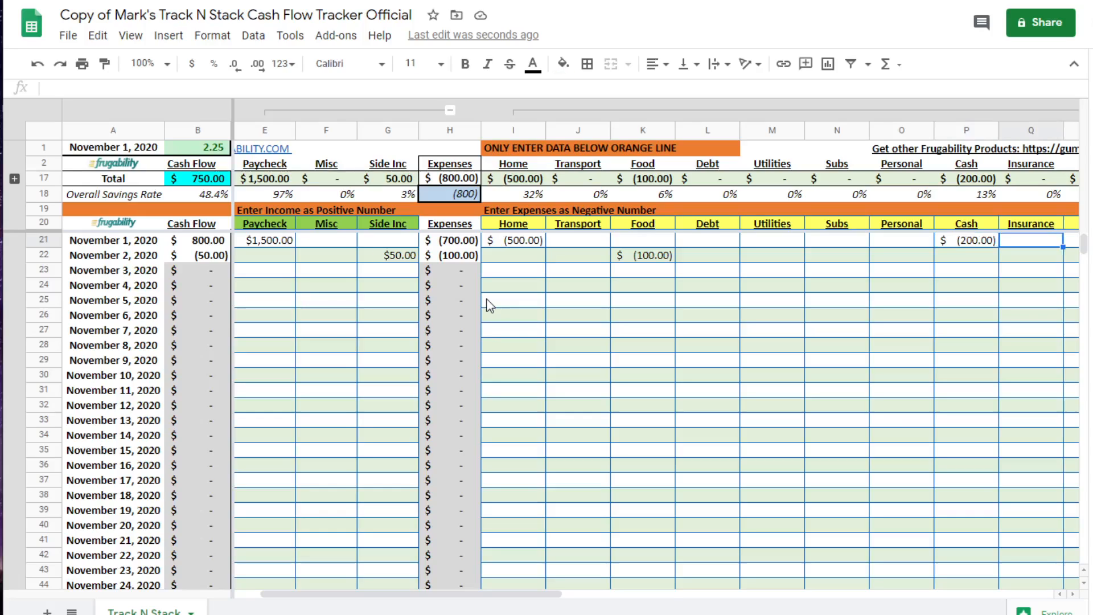
pyautogui.press('Left')
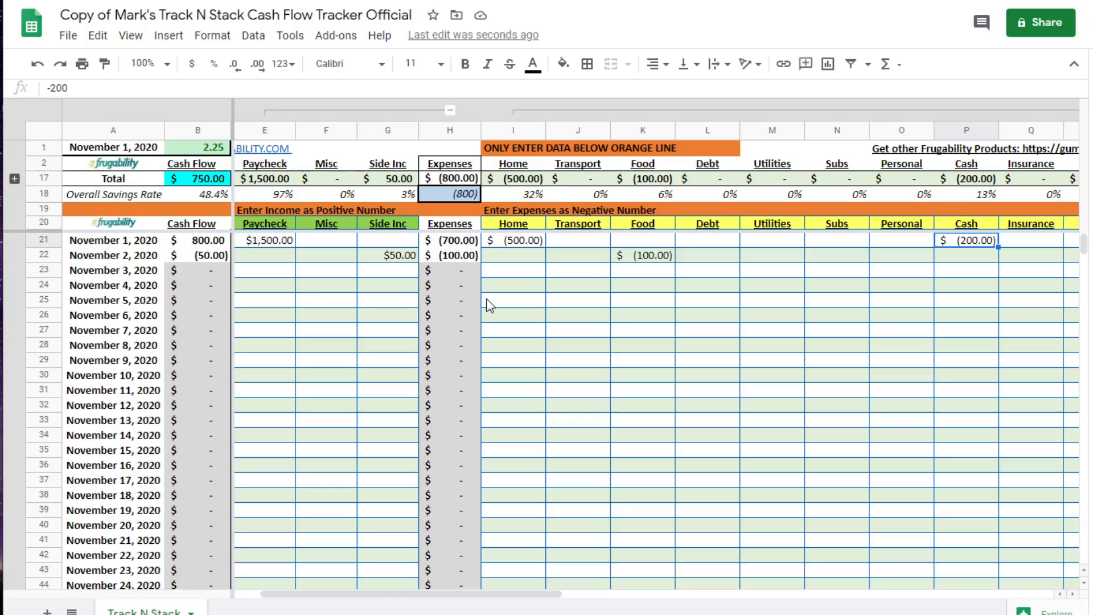
pyautogui.press('Right')
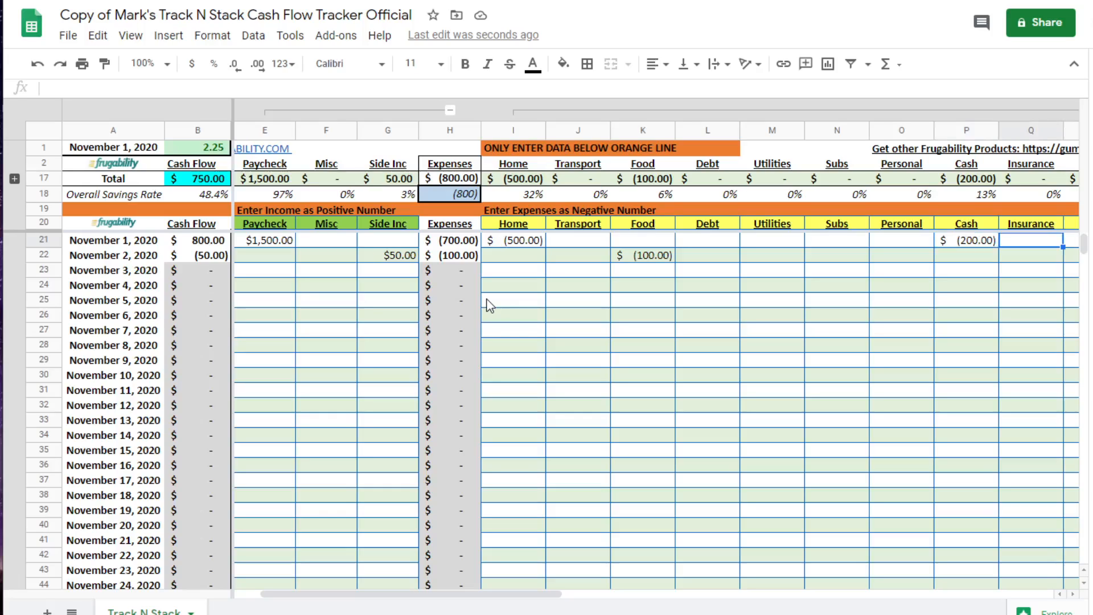
pyautogui.press('Right')
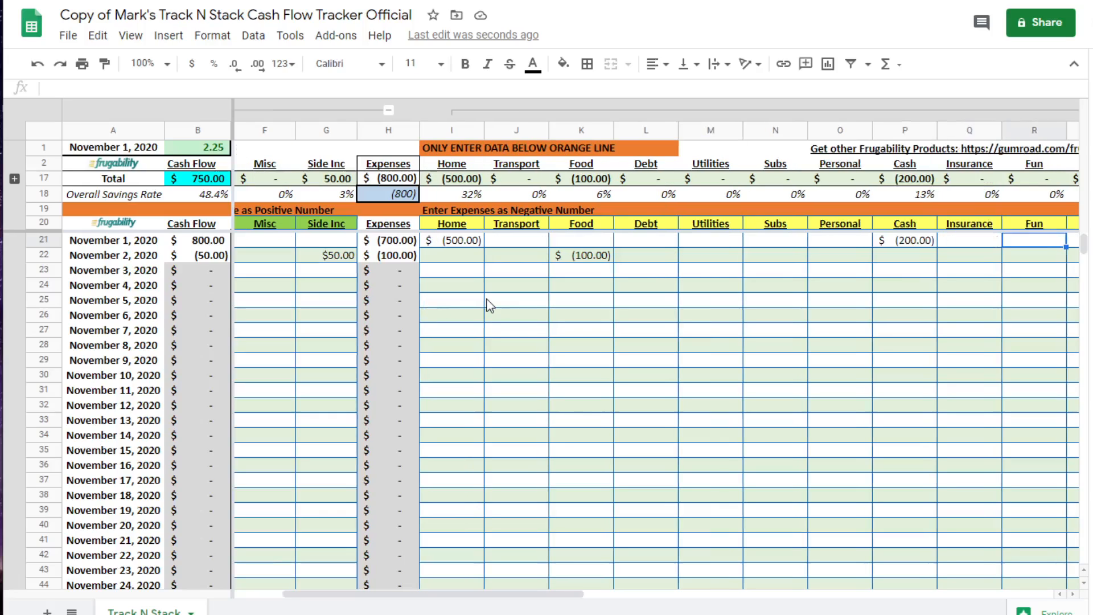
pyautogui.press('Left')
pyautogui.press('Left')
pyautogui.press('Left')
pyautogui.press('Left')
pyautogui.press('Left')
pyautogui.press('Left')
pyautogui.press('Left')
pyautogui.press('Left')
pyautogui.press('Left')
pyautogui.press('Left')
pyautogui.press('Left')
pyautogui.press('Left')
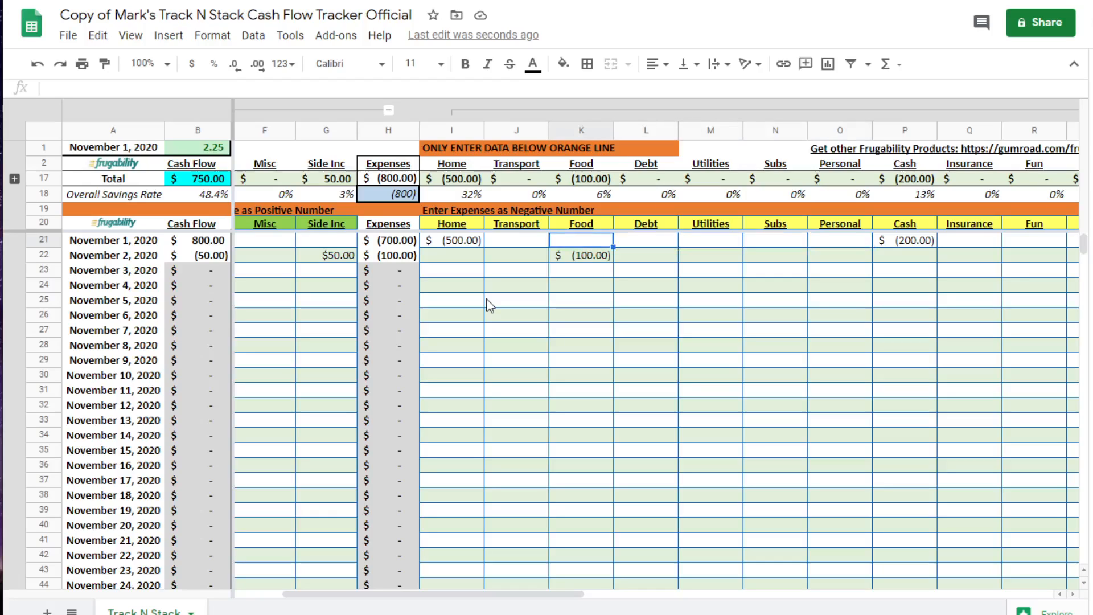
pyautogui.press('Left')
pyautogui.press('Left')
pyautogui.press('Left')
pyautogui.press('Left')
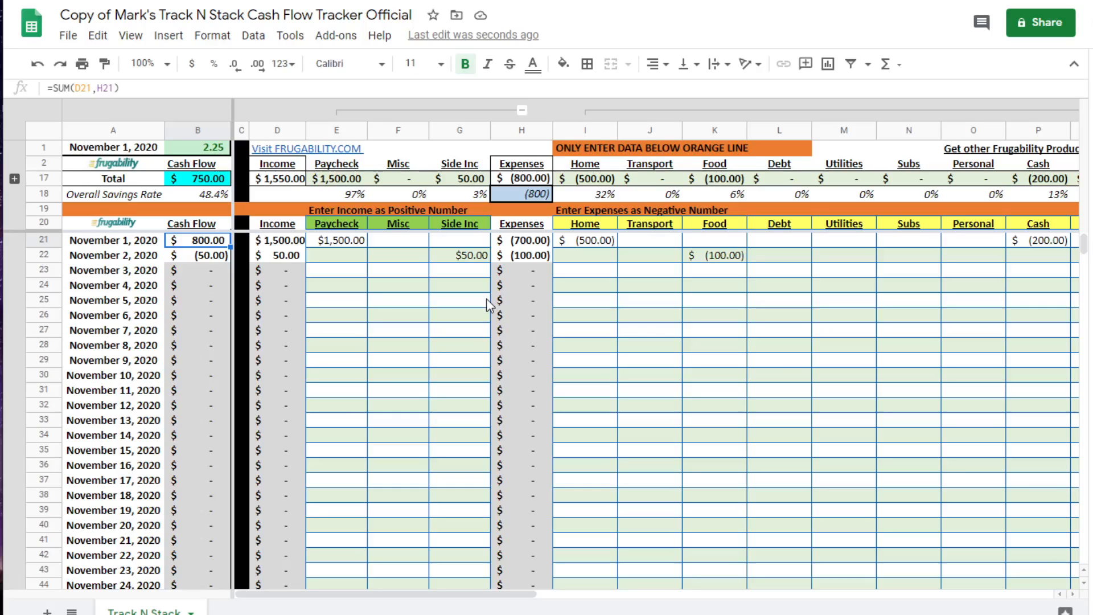
# Examine the November 1 row from Cash Flow through the Cash expense to the Giving category.
pyautogui.press('Right')
pyautogui.press('Right')
pyautogui.press('Right')
pyautogui.press('Right')
pyautogui.press('Right')
pyautogui.press('Right')
pyautogui.press('Right')
pyautogui.press('Right')
pyautogui.press('Right')
pyautogui.press('Right')
pyautogui.press('Right')
pyautogui.press('Right')
pyautogui.press('Right')
pyautogui.press('Right')
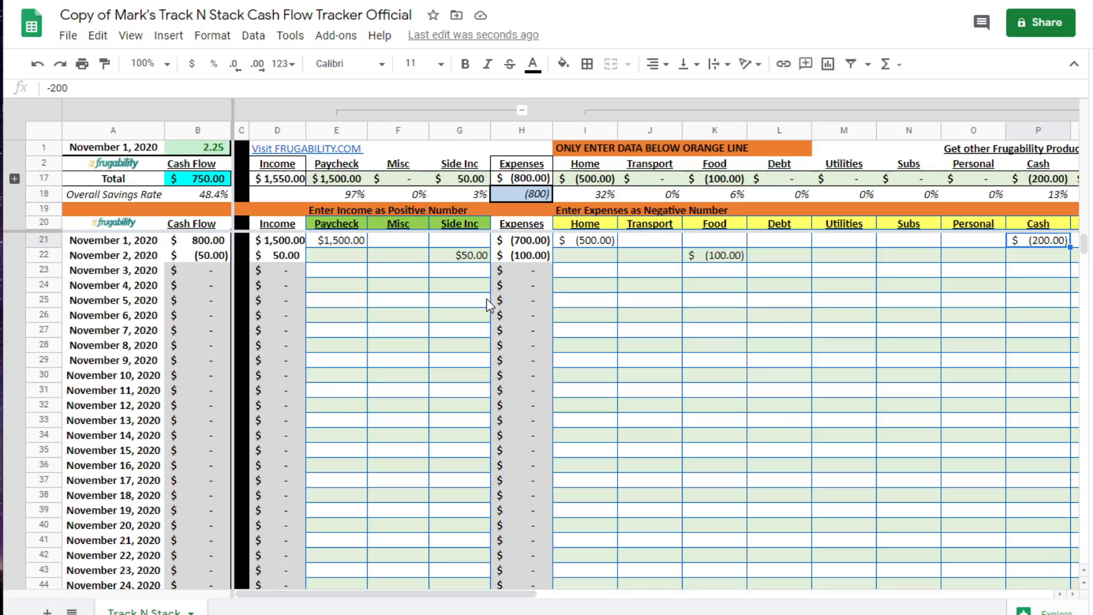
pyautogui.hscroll(3, 487, 304)
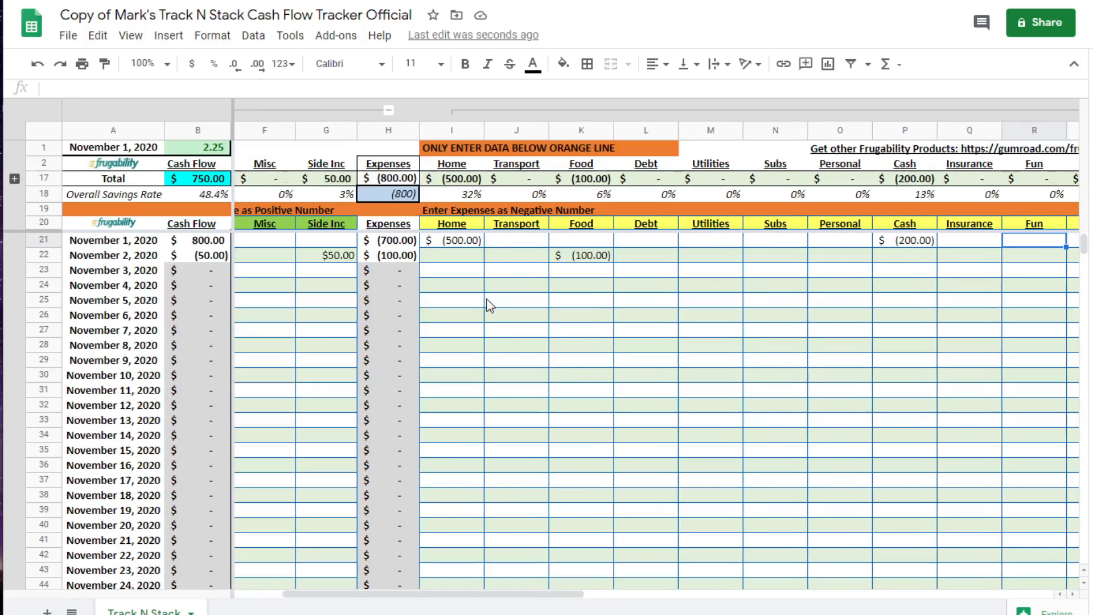
pyautogui.press('Right')
pyautogui.press('Right')
pyautogui.press('Right')
pyautogui.press('Right')
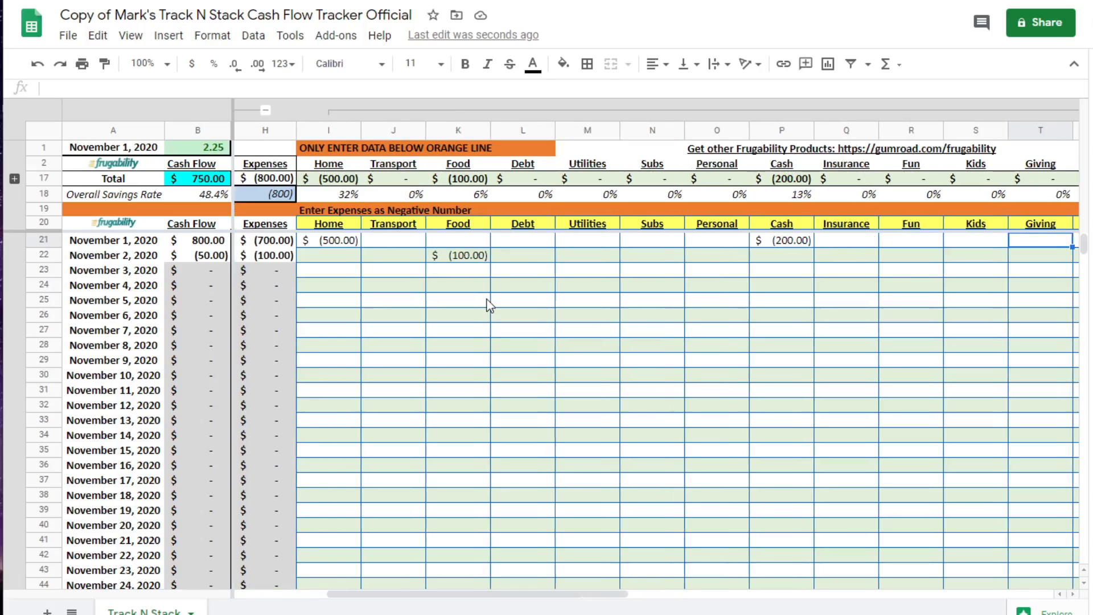
# Recheck the November 1 Cash expense and review the row's entries back to its beginning.
pyautogui.press('Left')
pyautogui.press('Left')
pyautogui.press('Left')
pyautogui.press('Left')
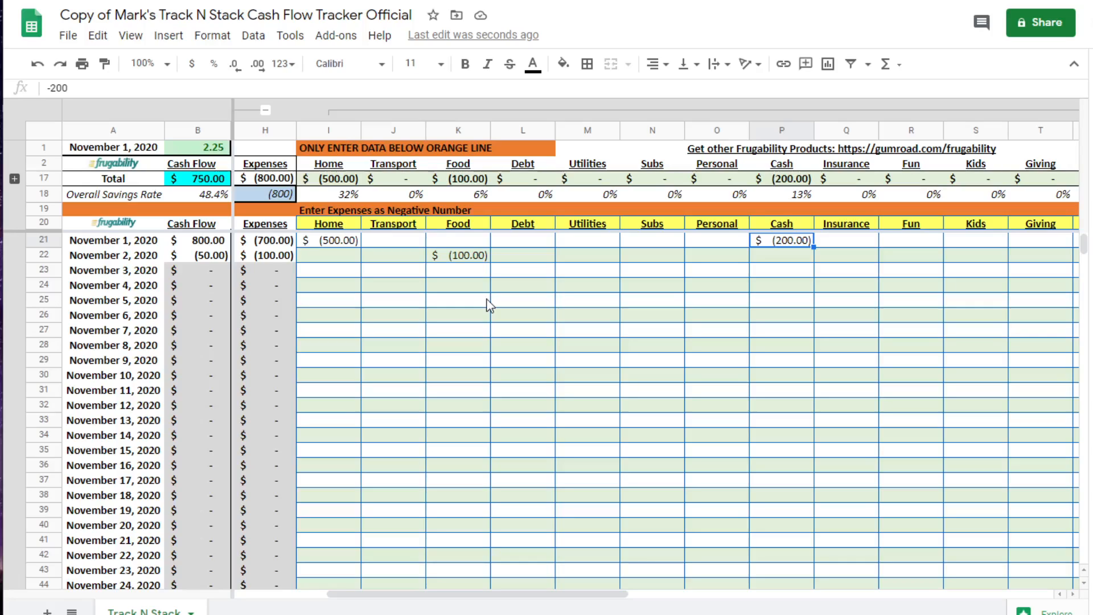
pyautogui.press('Right')
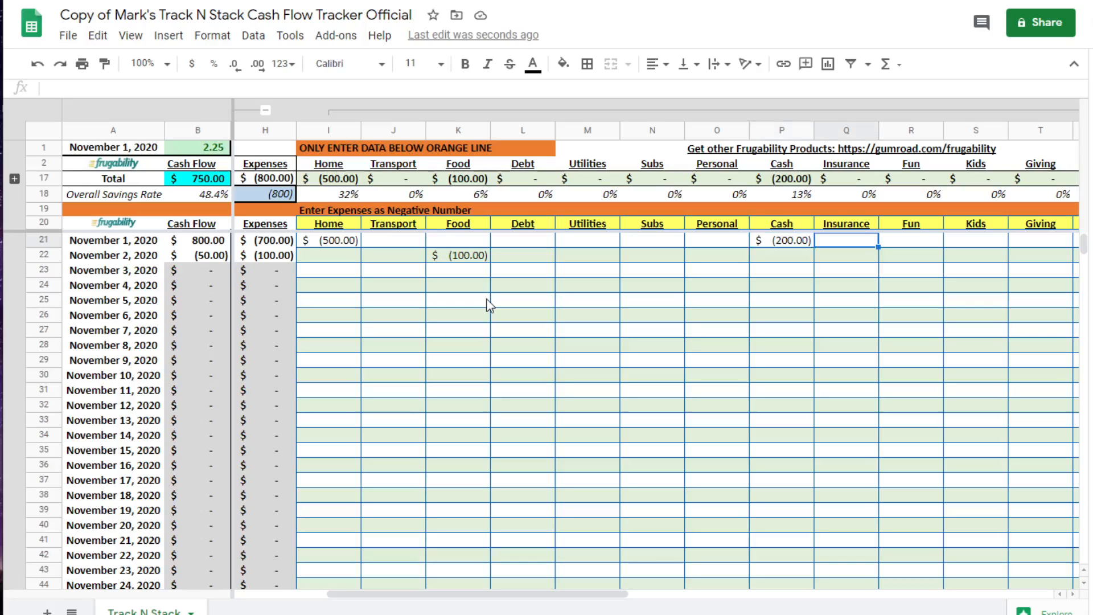
pyautogui.press('Left')
pyautogui.press('Left')
pyautogui.press('Left')
pyautogui.press('Left')
pyautogui.press('Left')
pyautogui.press('Left')
pyautogui.press('Left')
pyautogui.press('Left')
pyautogui.press('Left')
pyautogui.press('Left')
pyautogui.press('Left')
pyautogui.press('Left')
pyautogui.press('Left')
pyautogui.press('Left')
pyautogui.press('Left')
pyautogui.press('Left')
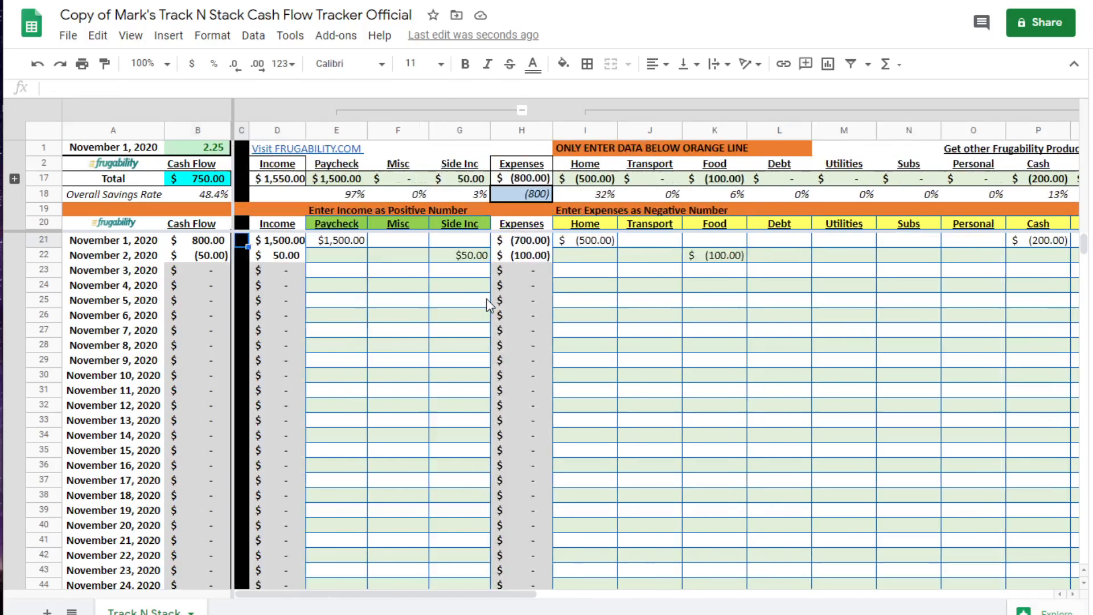
# Check the Paycheck income and Home expense entered for November 1, 2020.
pyautogui.press('Right')
pyautogui.press('Right')
pyautogui.press('Right')
pyautogui.press('Right')
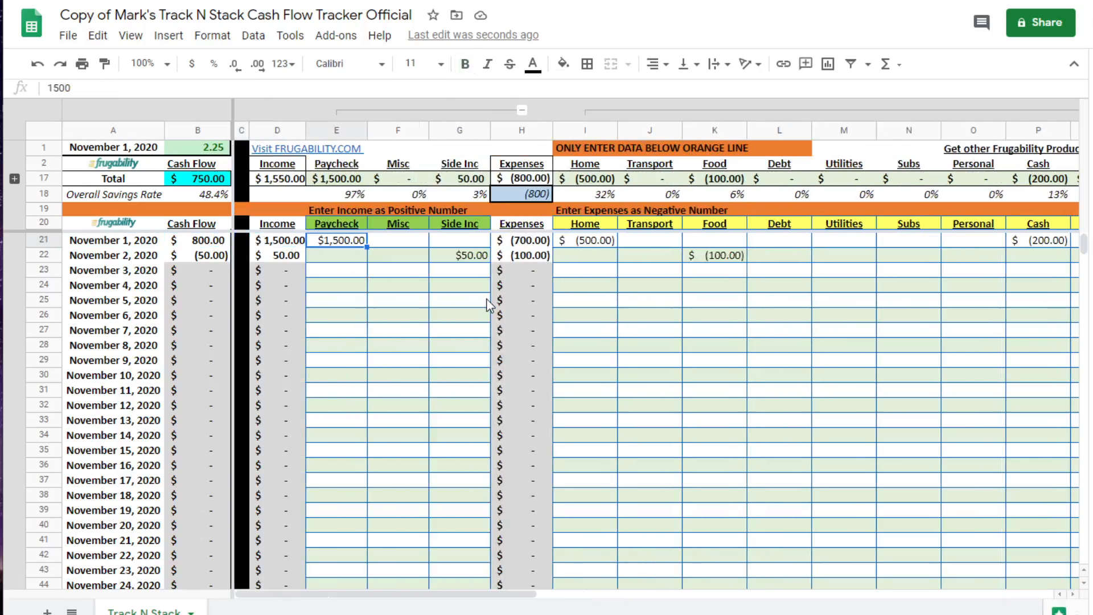
pyautogui.press('Up')
pyautogui.press('Down')
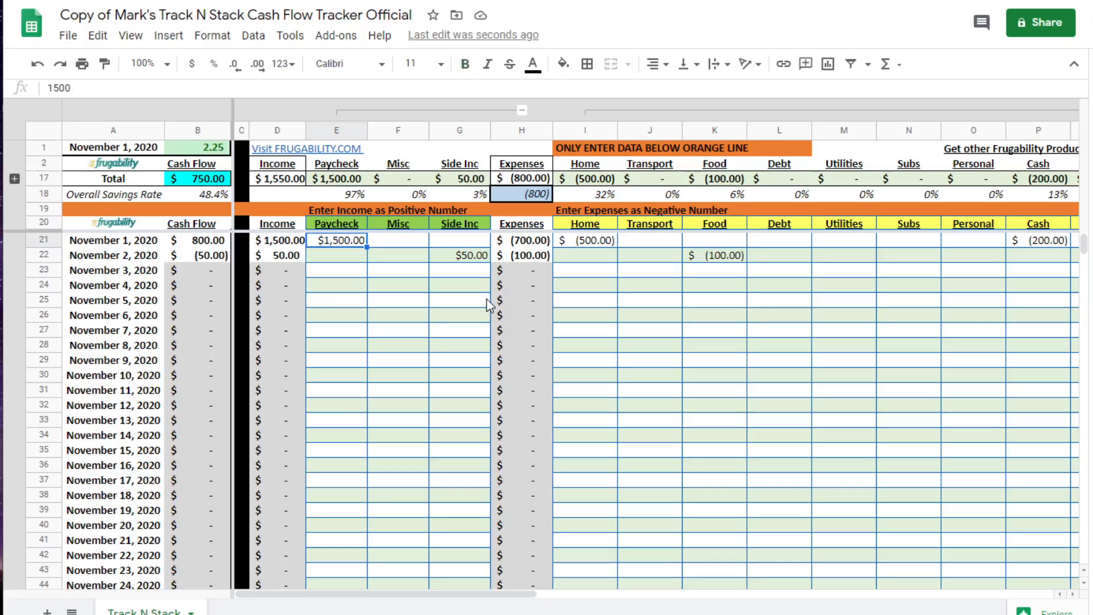
pyautogui.press('Right')
pyautogui.press('Right')
pyautogui.press('Right')
pyautogui.press('Right')
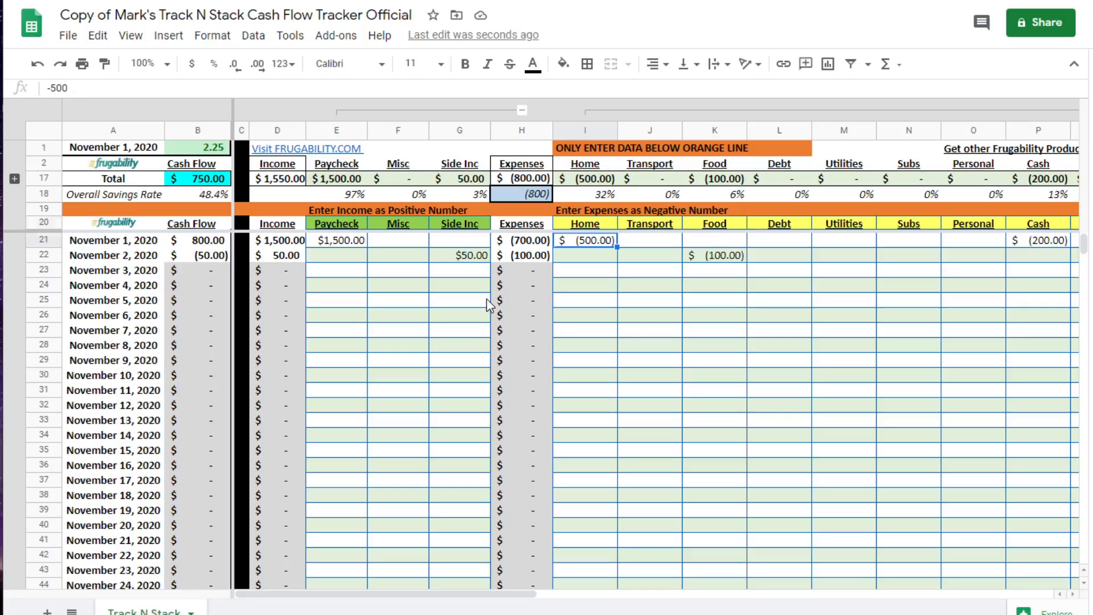
# Examine the expense category headings from Home to Utilities above the daily entries.
pyautogui.press('Up')
pyautogui.press('Up')
pyautogui.press('Up')
pyautogui.press('Up')
pyautogui.press('Down')
pyautogui.press('Down')
pyautogui.press('Down')
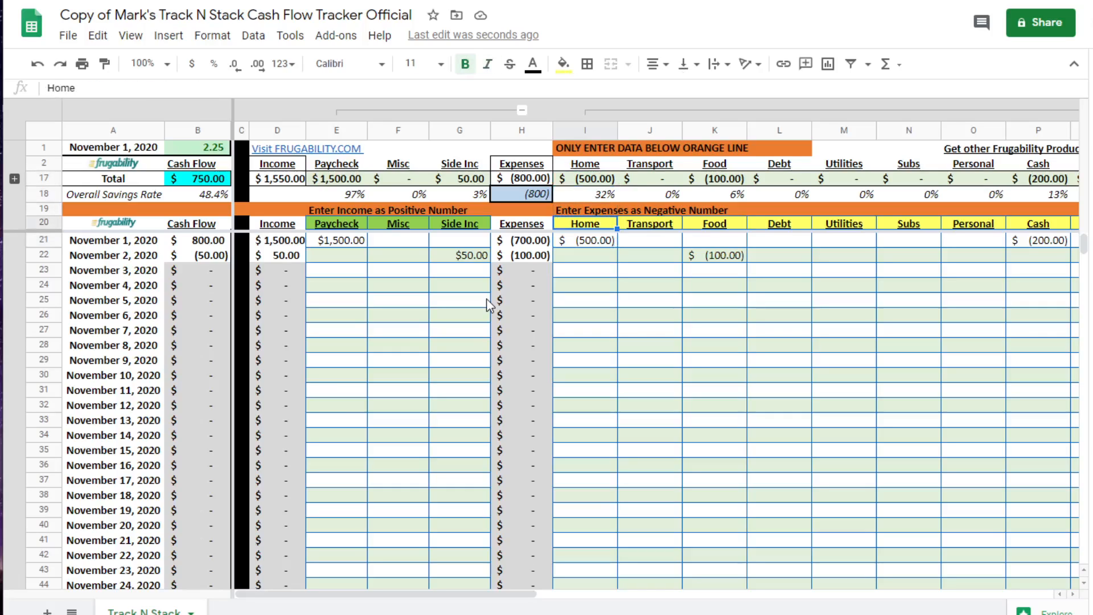
pyautogui.press('Down')
pyautogui.press('Down')
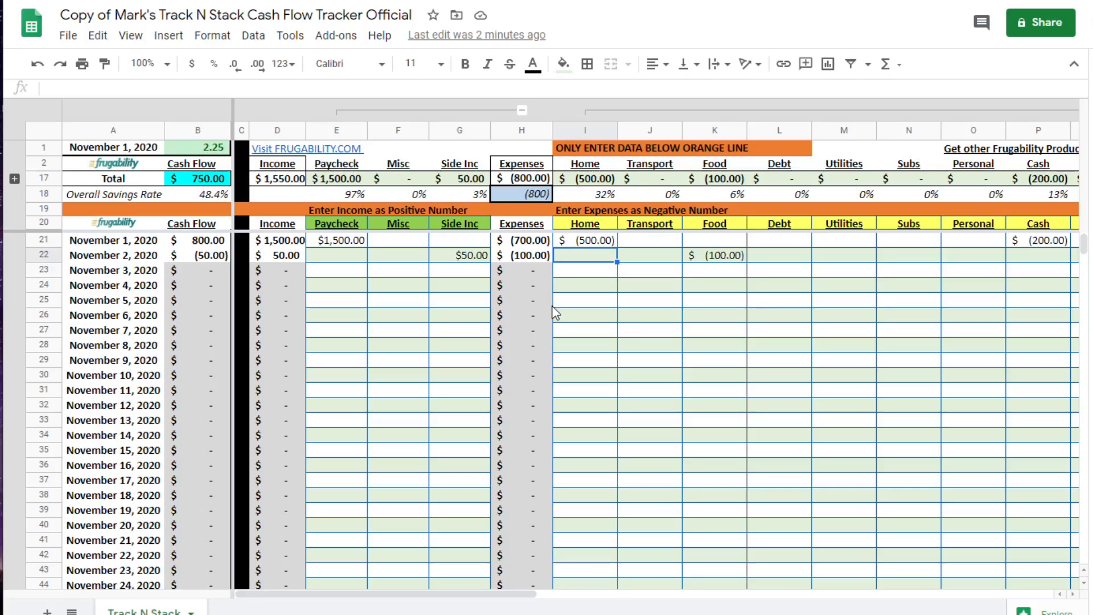
pyautogui.press('Up')
pyautogui.press('Up')
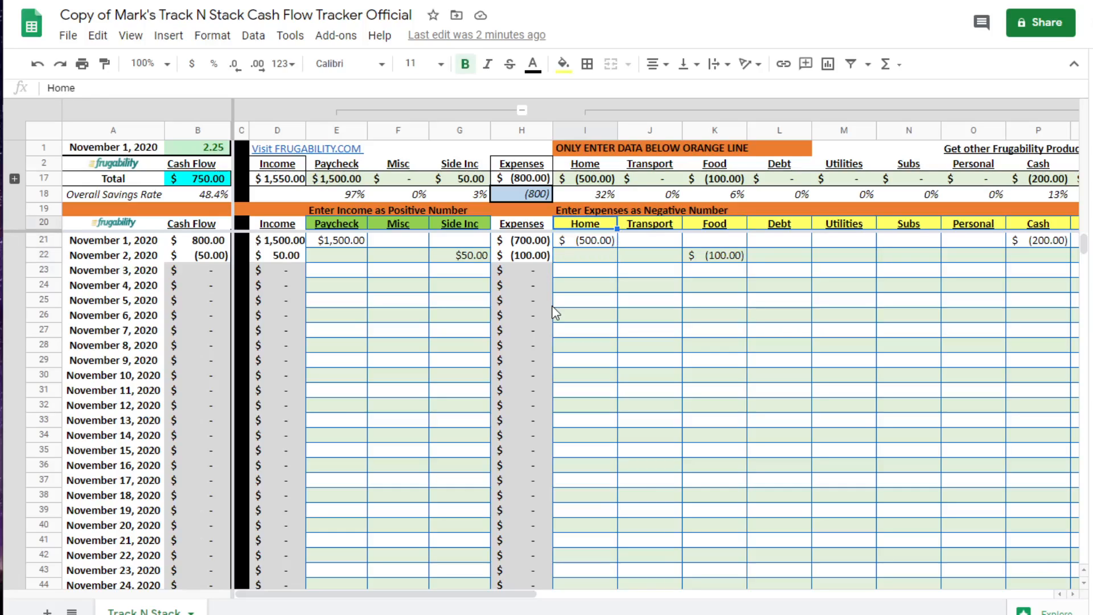
pyautogui.press('Right')
pyautogui.press('Right')
pyautogui.press('Left')
pyautogui.press('Left')
pyautogui.press('Right')
pyautogui.press('Right')
pyautogui.press('Right')
pyautogui.press('Right')
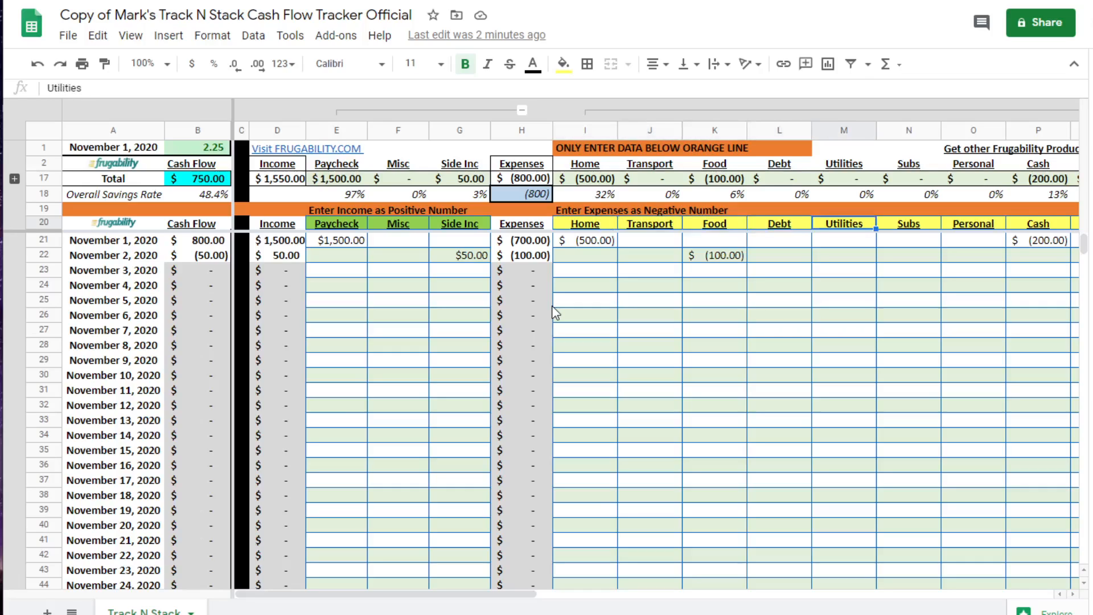
# Compare the Home, Transport and Food category headings with the November 1 cells beneath Home and Transport.
pyautogui.click(602, 226)
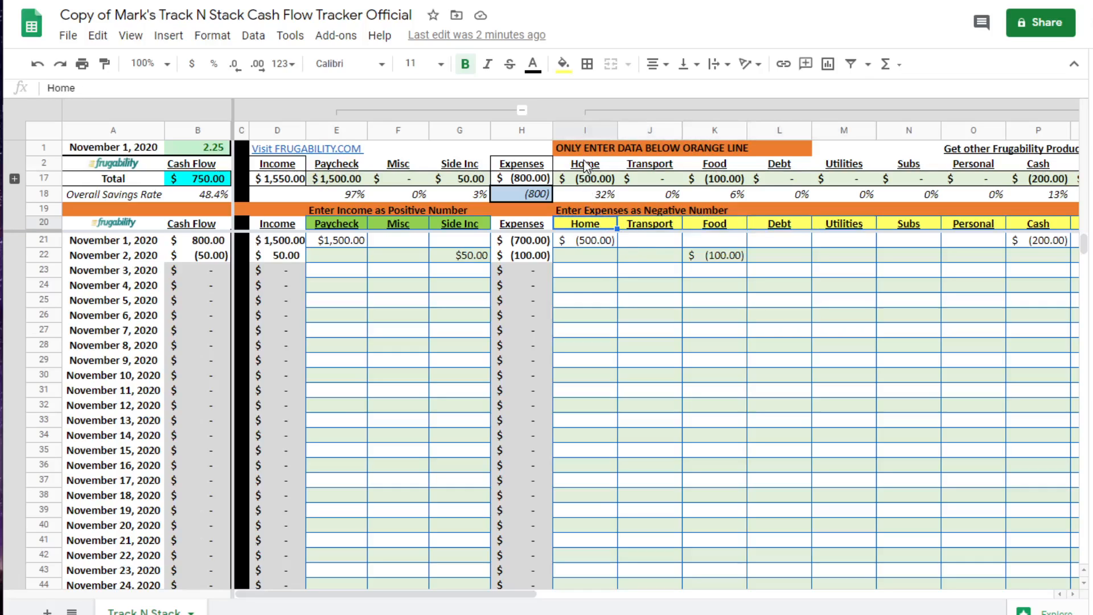
pyautogui.click(587, 163)
pyautogui.click(596, 241)
pyautogui.click(598, 227)
pyautogui.click(649, 227)
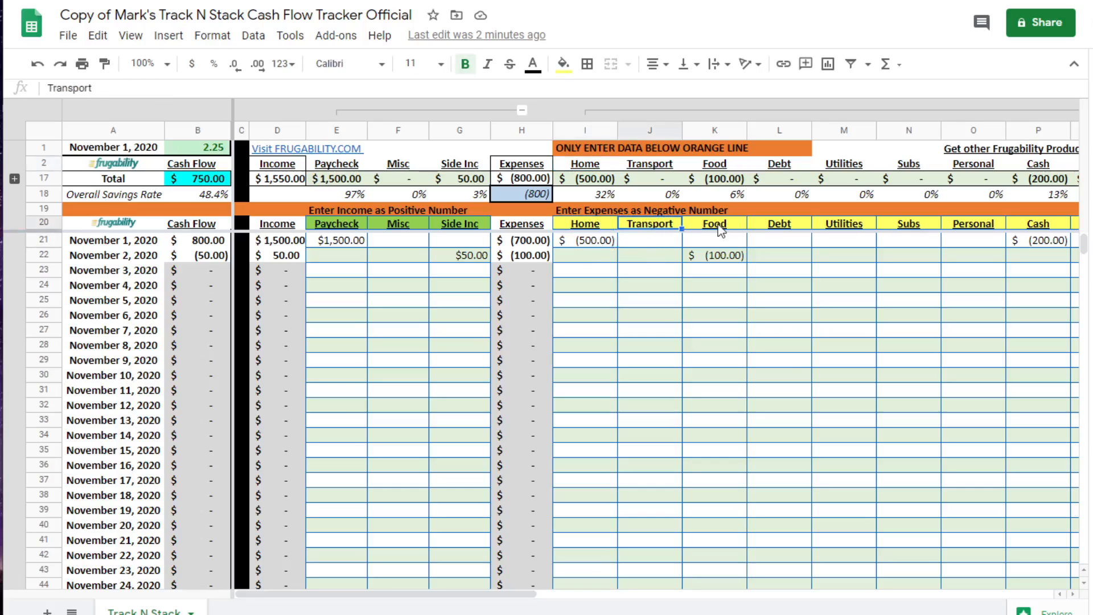
pyautogui.click(729, 226)
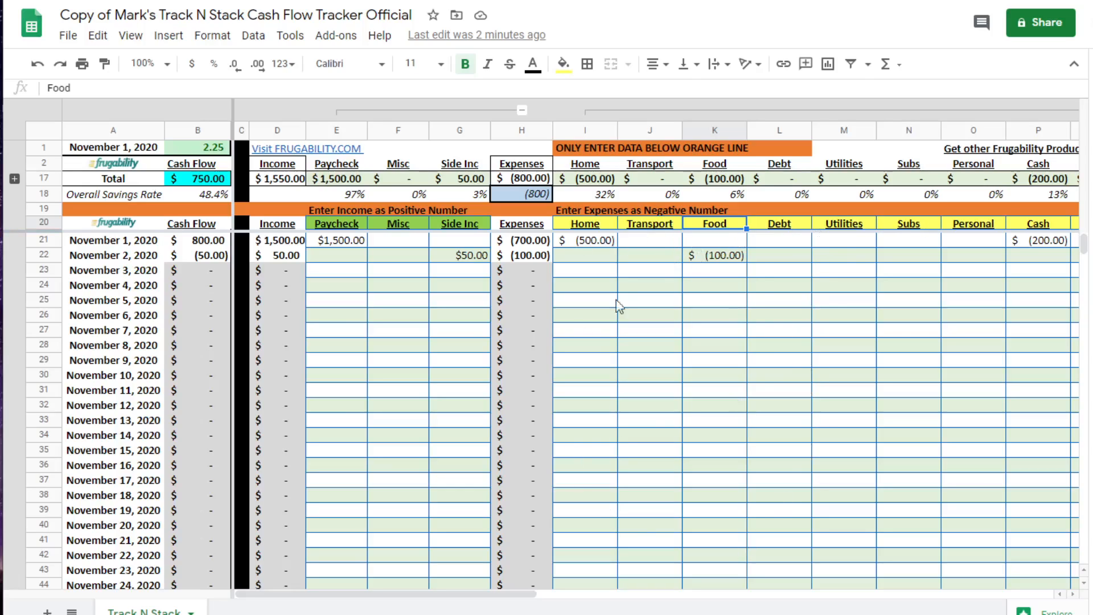
pyautogui.click(600, 225)
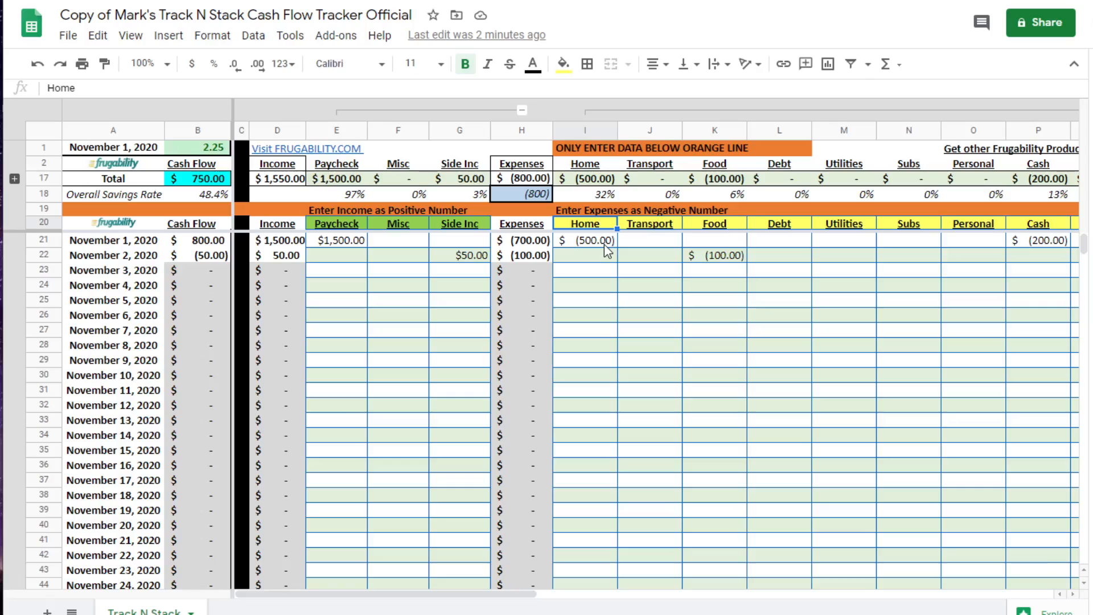
pyautogui.press('Right')
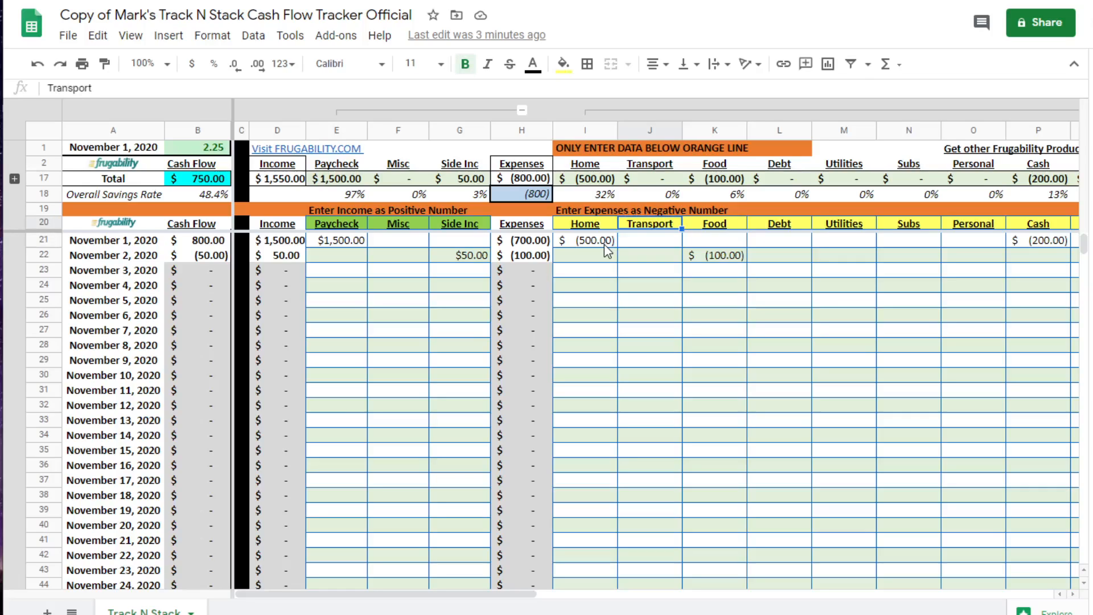
pyautogui.press('Down')
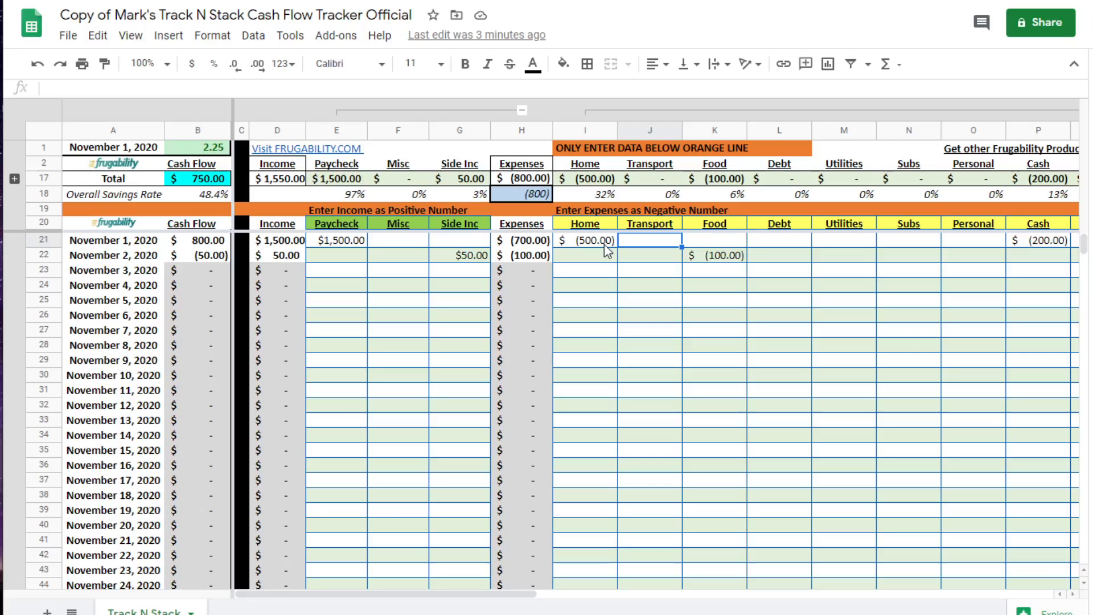
pyautogui.press('Up')
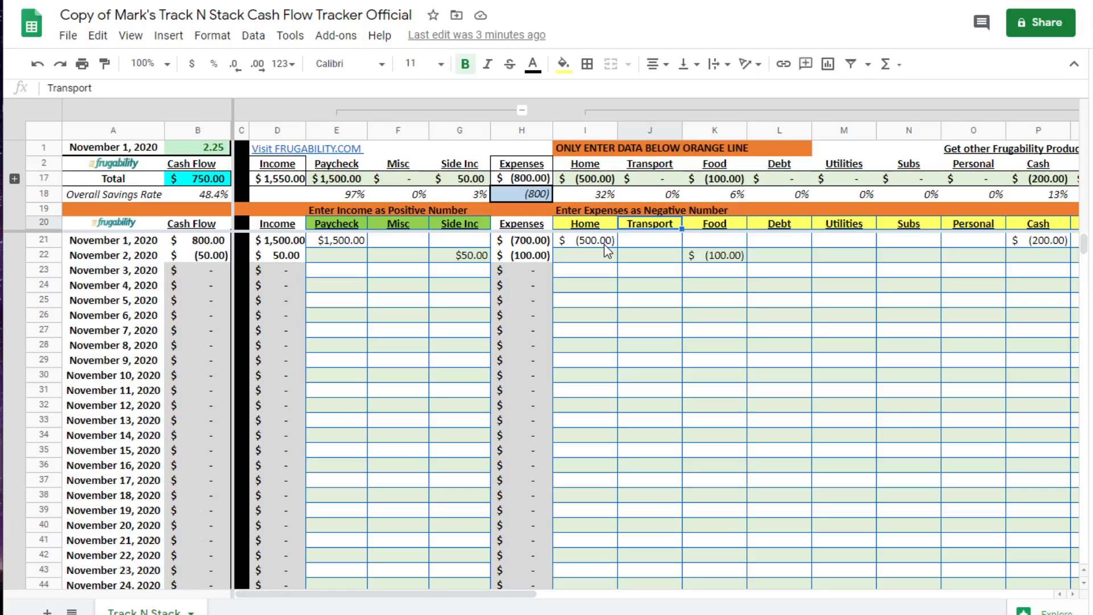
# Examine the expense categories from Transport through Food and Debt to Utilities.
pyautogui.press('Down')
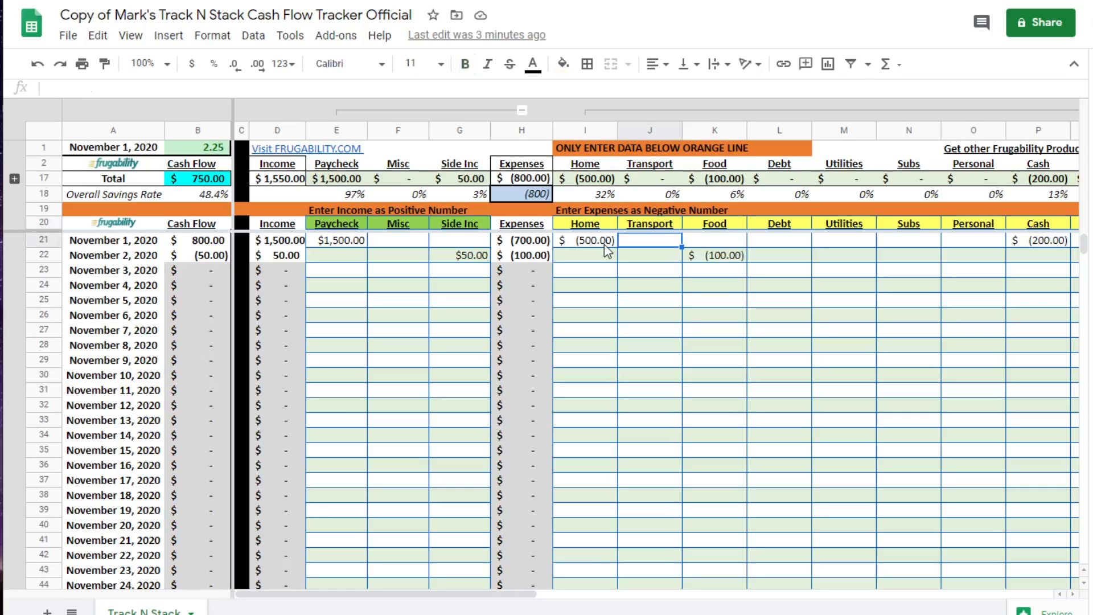
pyautogui.press('Up')
pyautogui.press('Right')
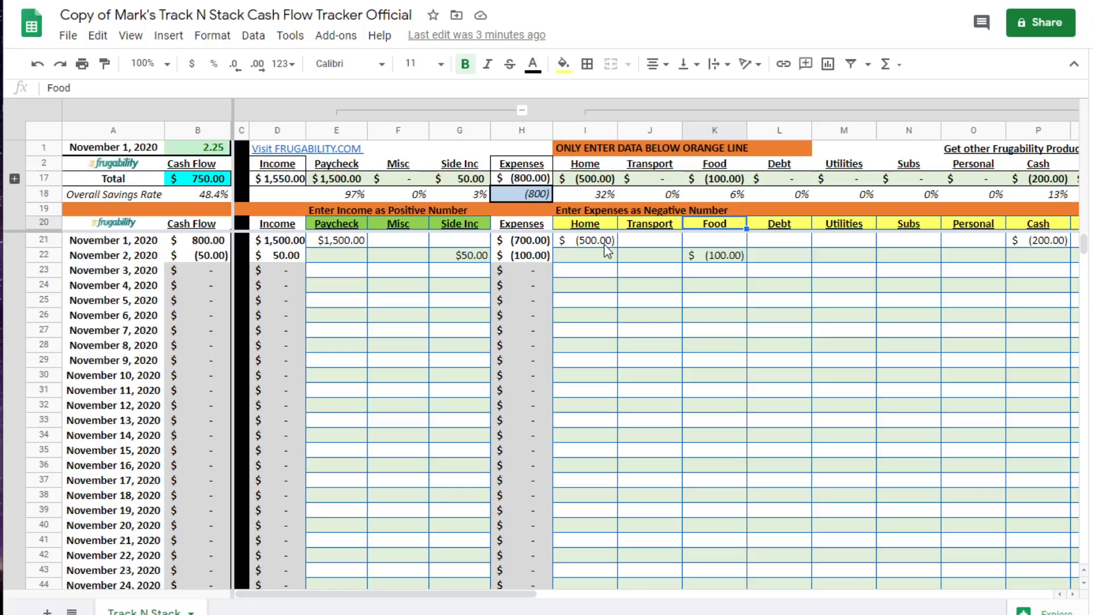
pyautogui.press('Right')
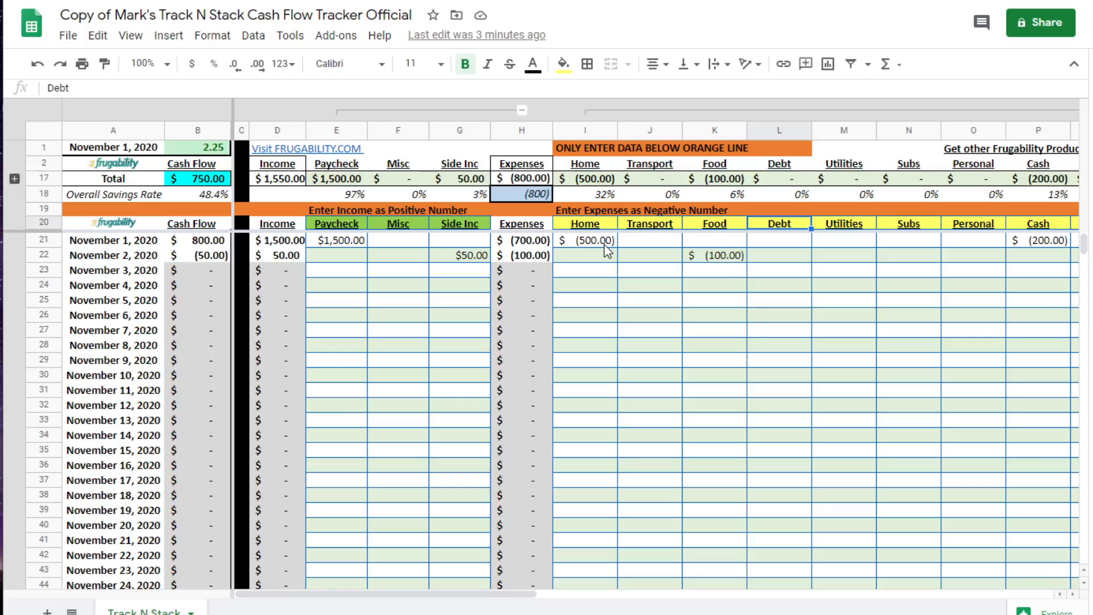
pyautogui.press('Down')
pyautogui.press('Down')
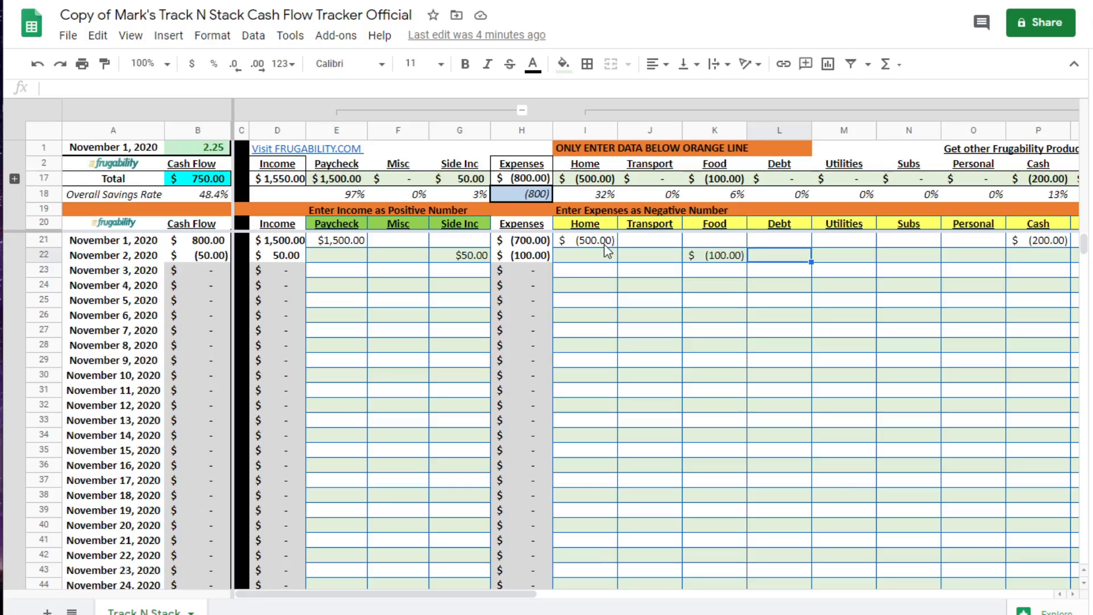
pyautogui.press('Right')
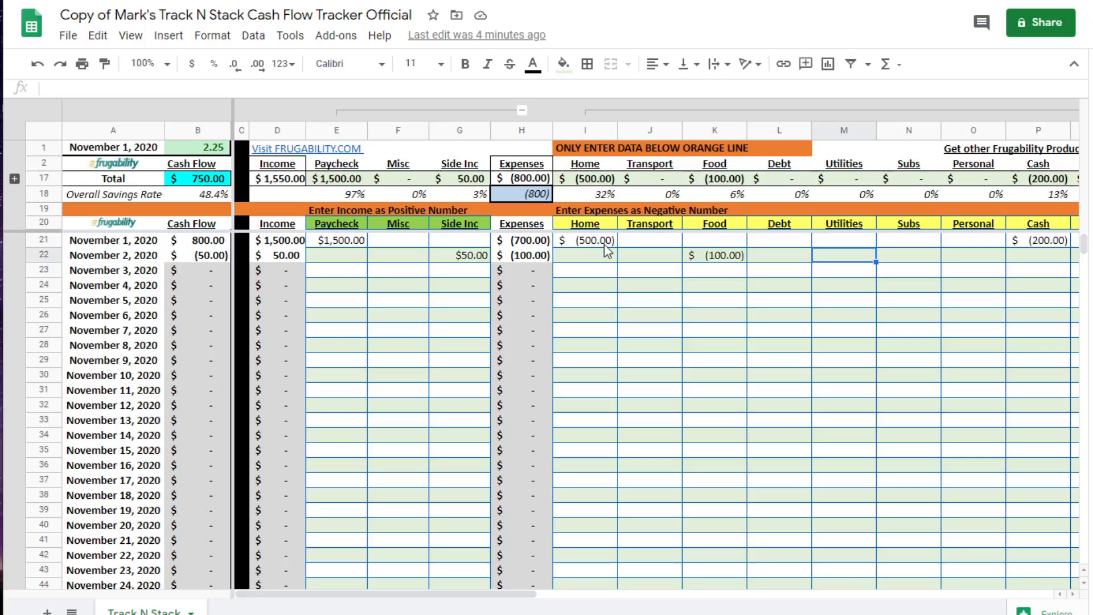
# Review the November 2 expense cells starting at Home and continuing through Utilities and Subs to Personal.
pyautogui.press('Left')
pyautogui.press('Left')
pyautogui.press('Left')
pyautogui.press('Left')
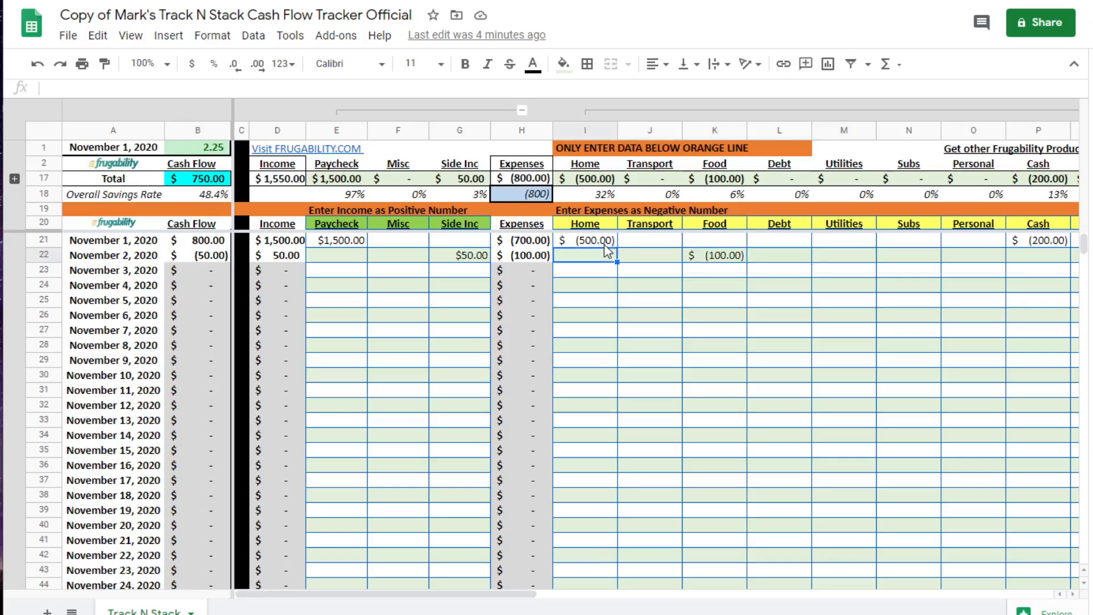
pyautogui.press('Right')
pyautogui.press('Right')
pyautogui.press('Right')
pyautogui.press('Right')
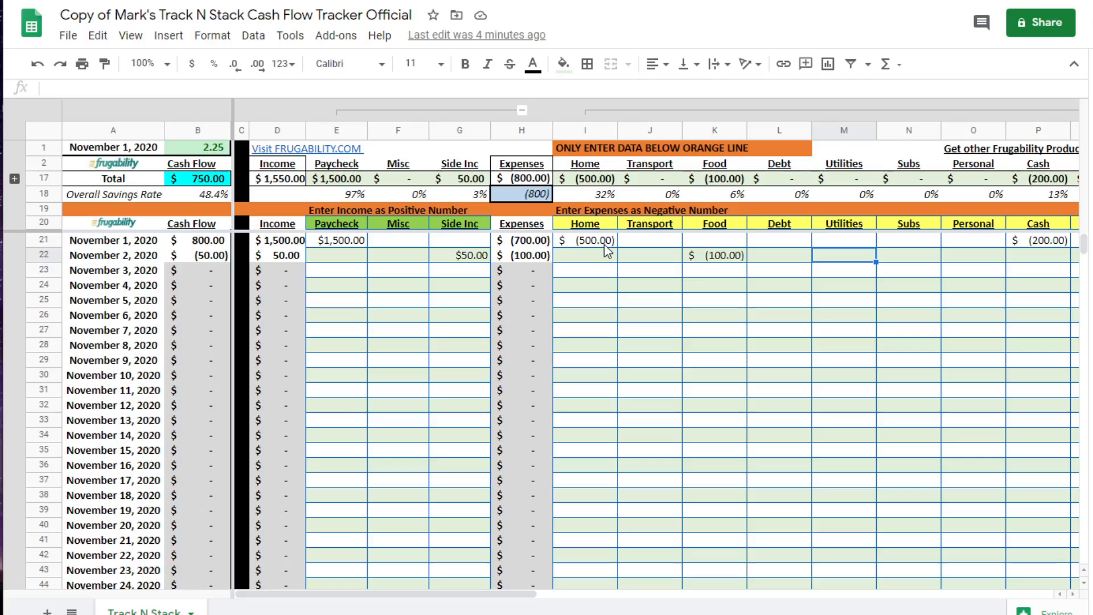
pyautogui.press('Right')
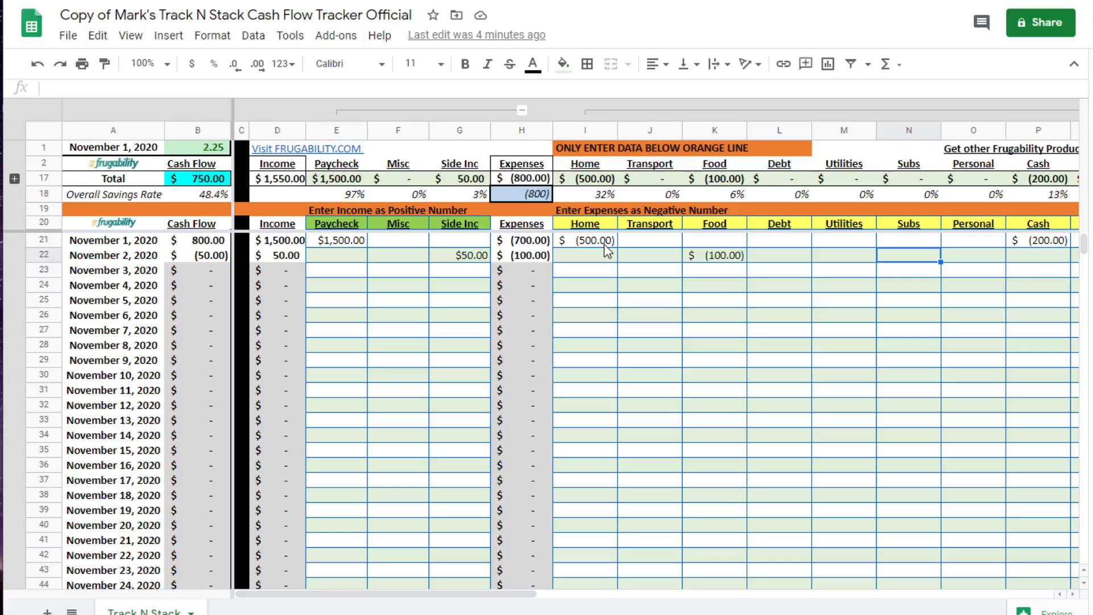
pyautogui.press('Right')
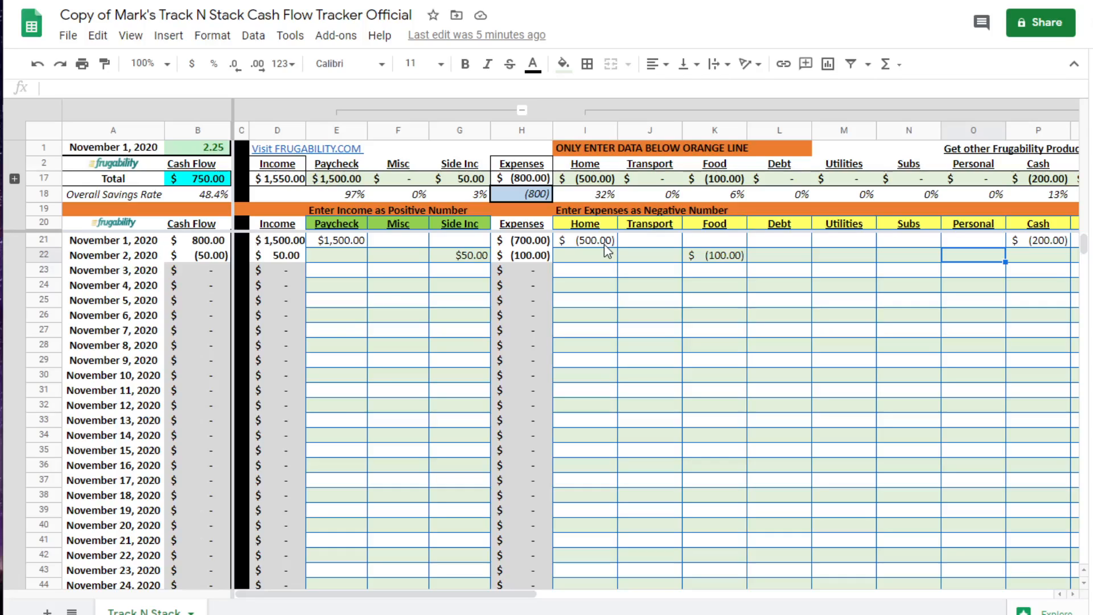
# Examine the Personal category and the Cash heading beside it, glancing at the neighbouring Insurance and Fun headings.
pyautogui.press('Up')
pyautogui.press('Up')
pyautogui.press('Down')
pyautogui.press('Down')
pyautogui.hscroll(2, 604, 244)
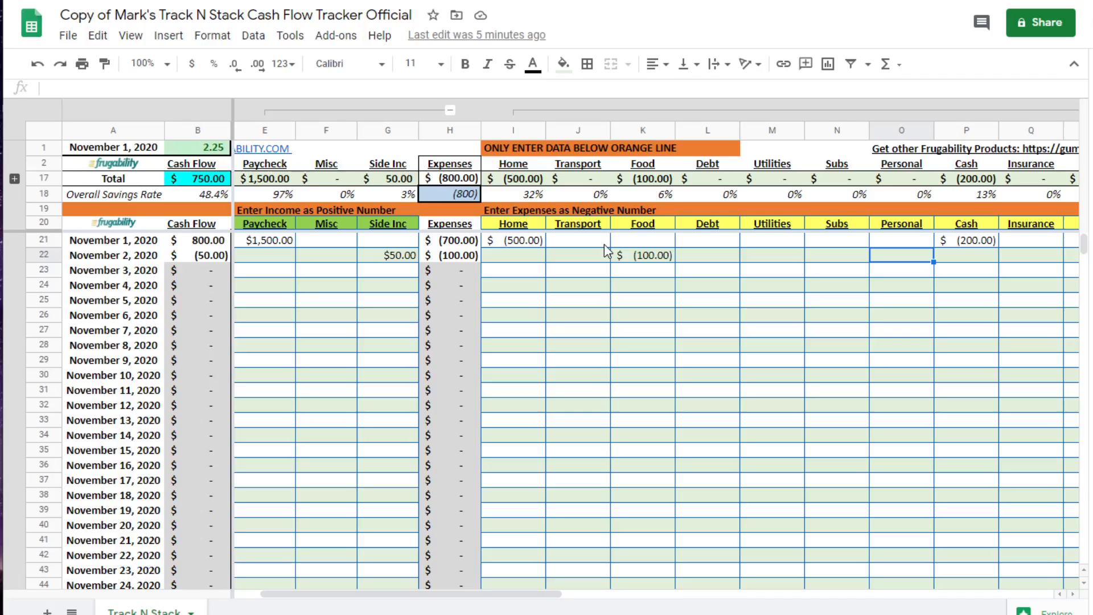
pyautogui.press('Right')
pyautogui.press('Up')
pyautogui.press('Up')
pyautogui.press('Right')
pyautogui.press('Right')
pyautogui.press('Left')
pyautogui.press('Left')
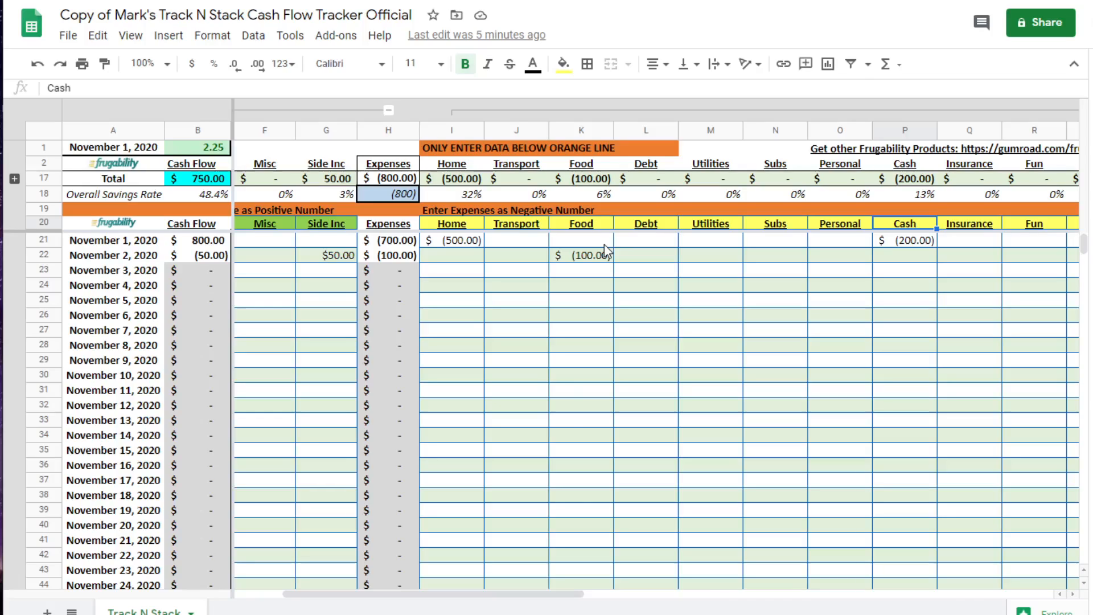
# Examine the Insurance, Fun and Kids expense categories following Cash.
pyautogui.press('Right')
pyautogui.press('Down')
pyautogui.press('Right')
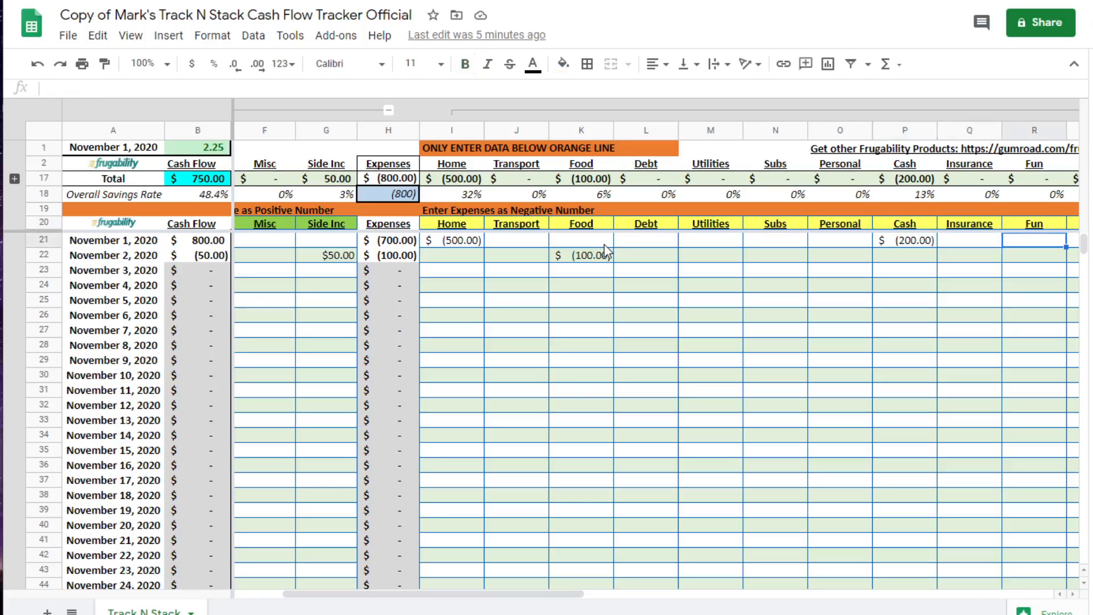
pyautogui.press('Left')
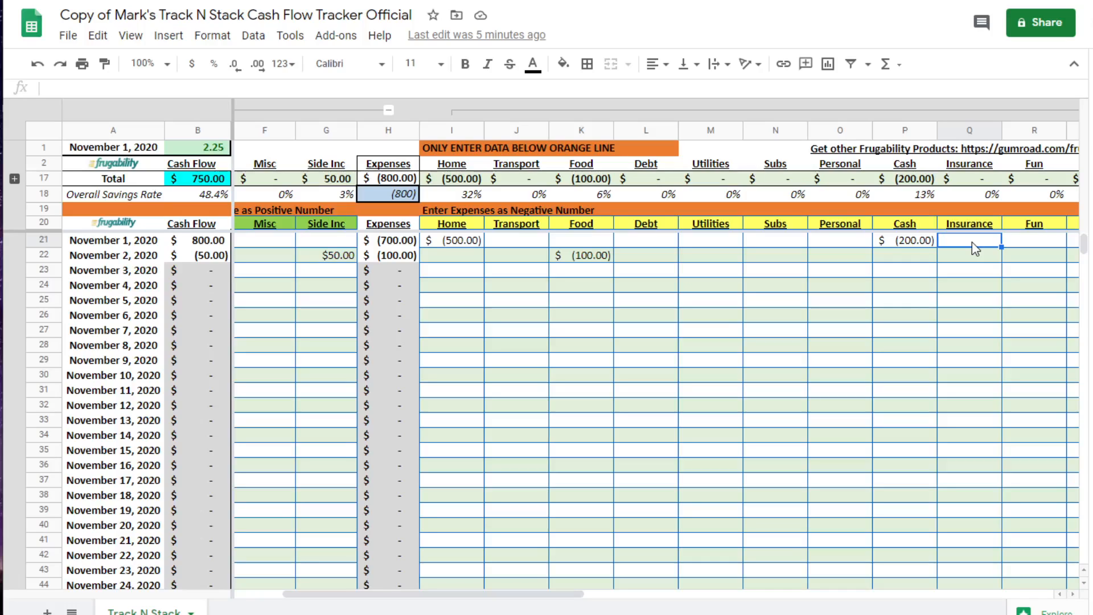
pyautogui.press('Up')
pyautogui.press('Right')
pyautogui.press('Right')
pyautogui.press('Right')
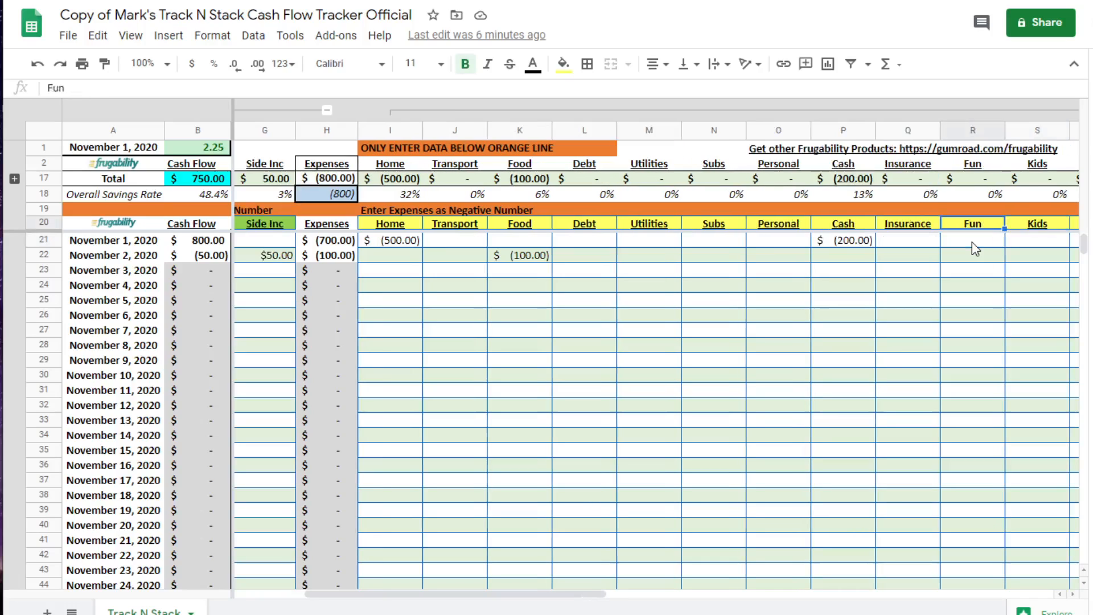
pyautogui.press('Left')
pyautogui.press('Left')
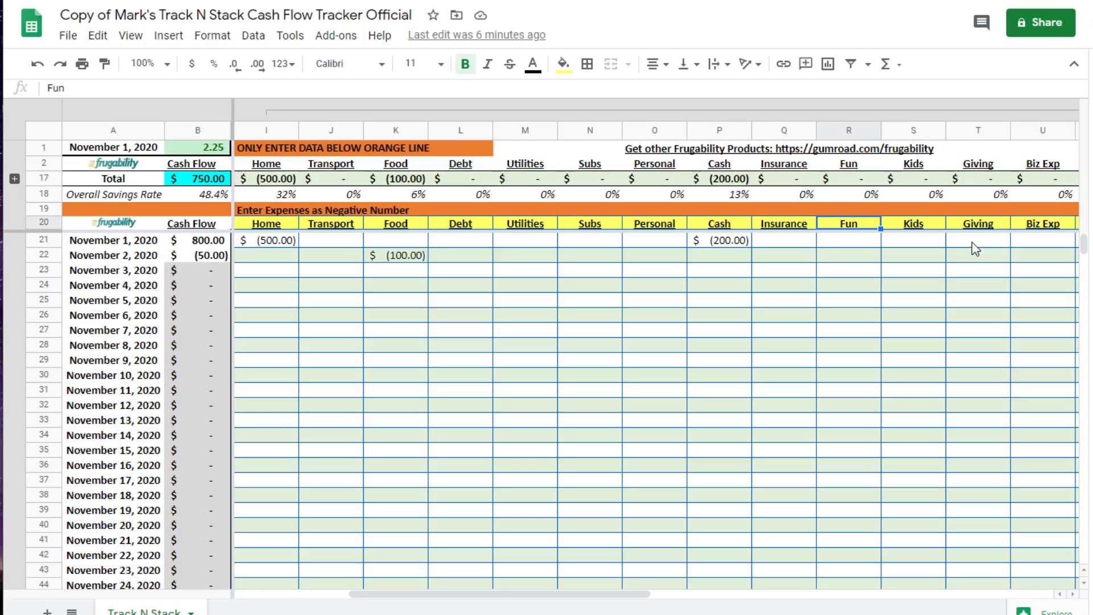
pyautogui.press('Right')
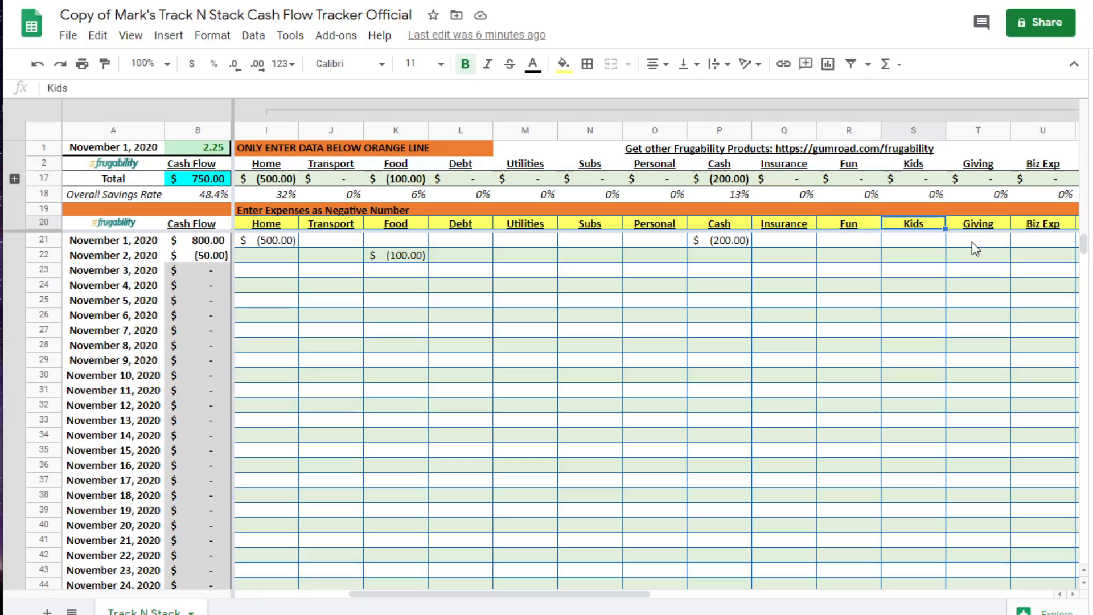
# Compare the Fun and Kids headings and continue through Giving, Biz Exp and Amazon.
pyautogui.press('Left')
pyautogui.press('Right')
pyautogui.press('Left')
pyautogui.press('Left')
pyautogui.press('Right')
pyautogui.press('Right')
pyautogui.press('Right')
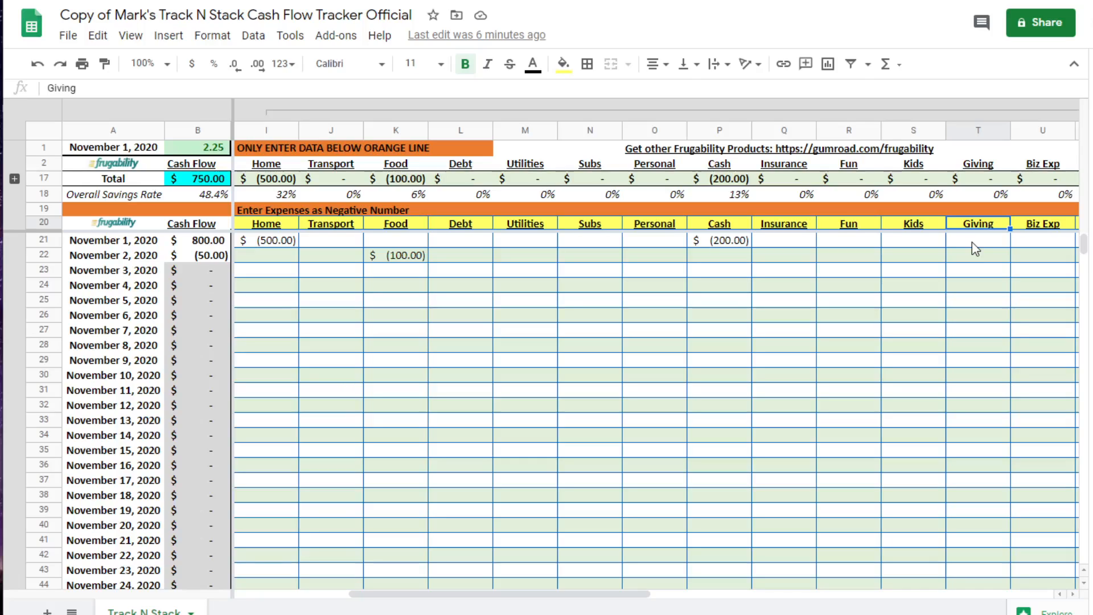
pyautogui.press('Right')
pyautogui.press('Right')
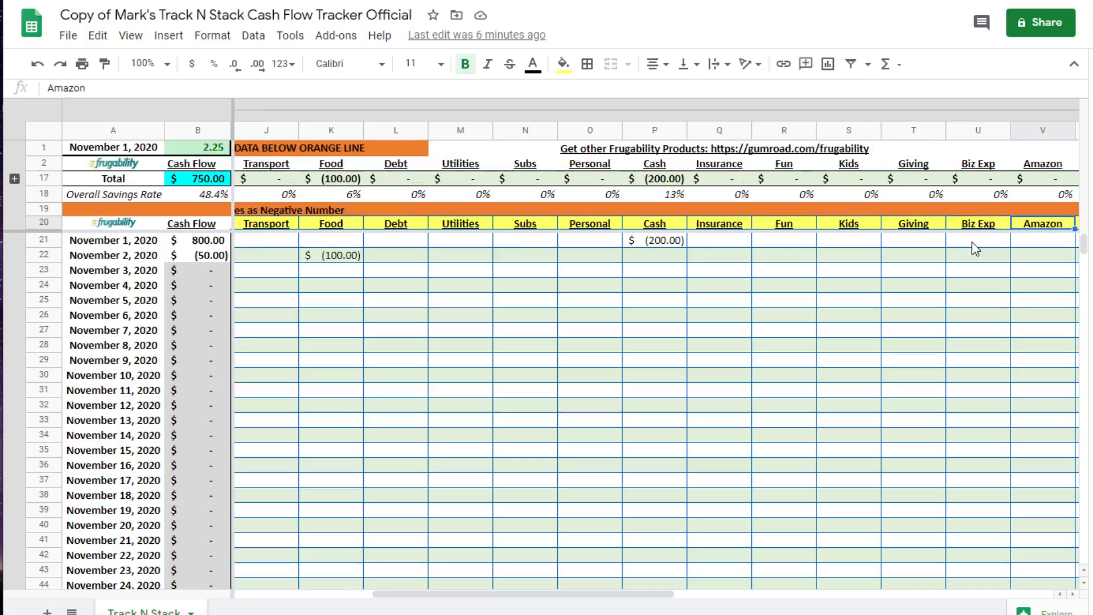
pyautogui.press('Left')
pyautogui.press('Left')
pyautogui.press('Right')
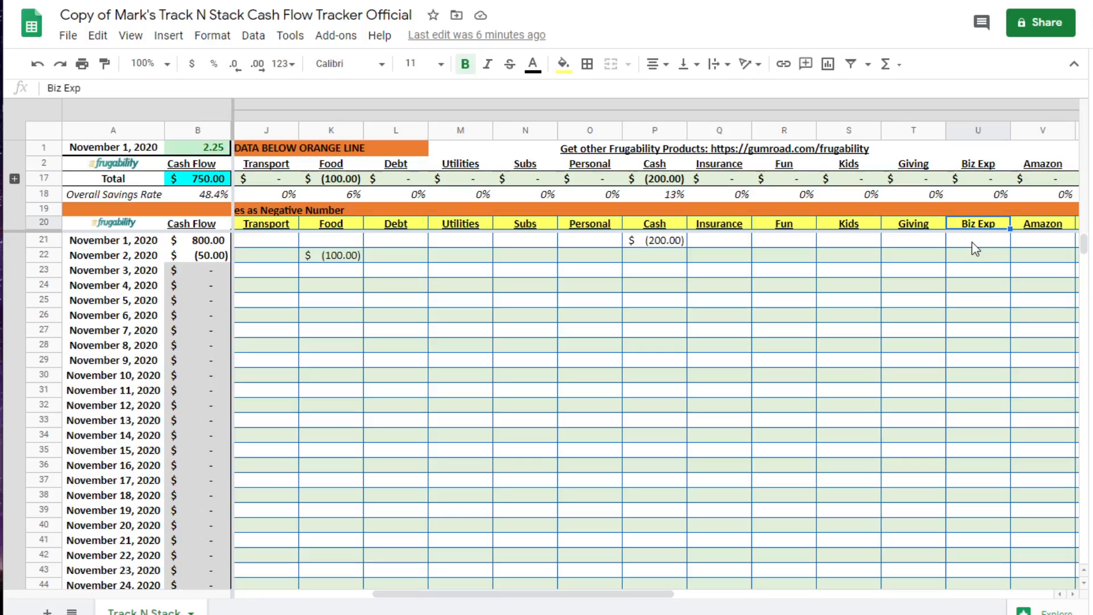
# Look down the Biz Exp column's daily cells and survey the sheet from the income columns to Misc5.
pyautogui.press('Down')
pyautogui.press('Down')
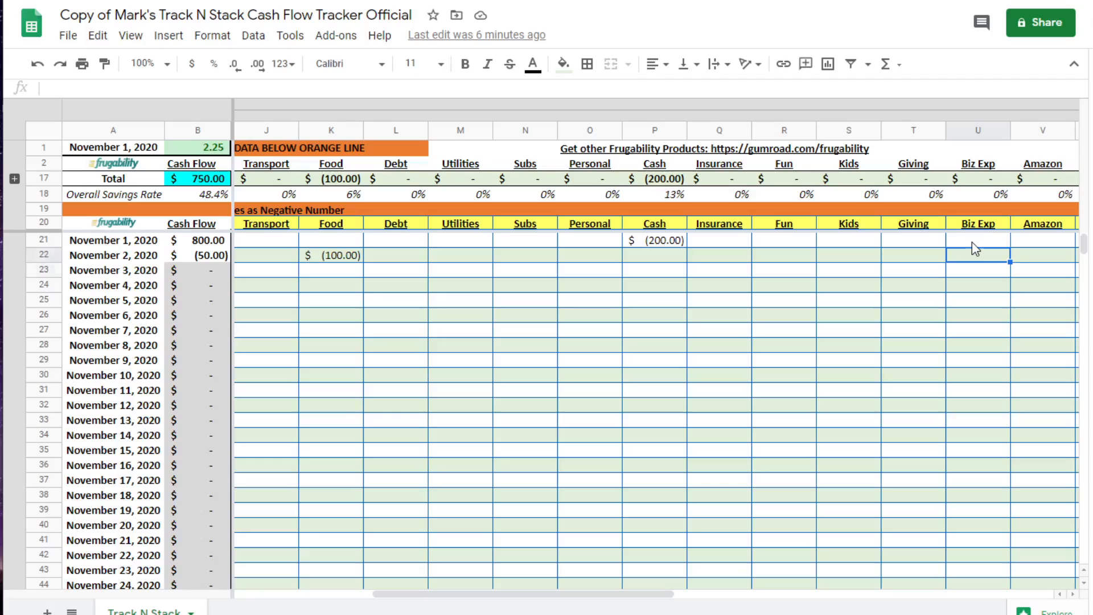
pyautogui.press('Down')
pyautogui.press('Down')
pyautogui.press('Down')
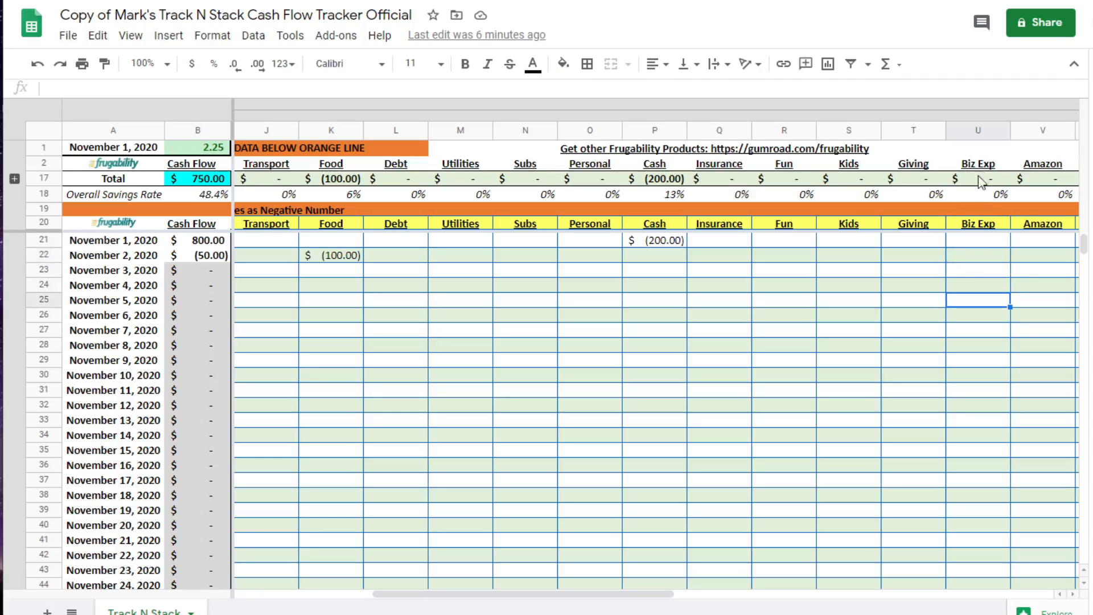
pyautogui.moveTo(615, 595); pyautogui.dragTo(445, 606)
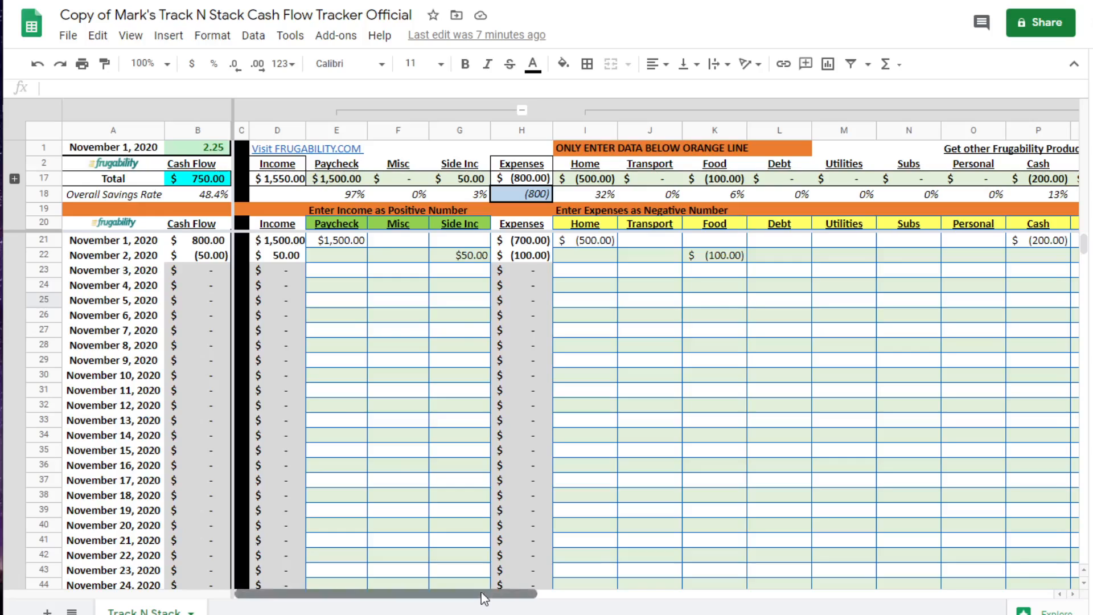
pyautogui.moveTo(485, 599); pyautogui.dragTo(788, 598)
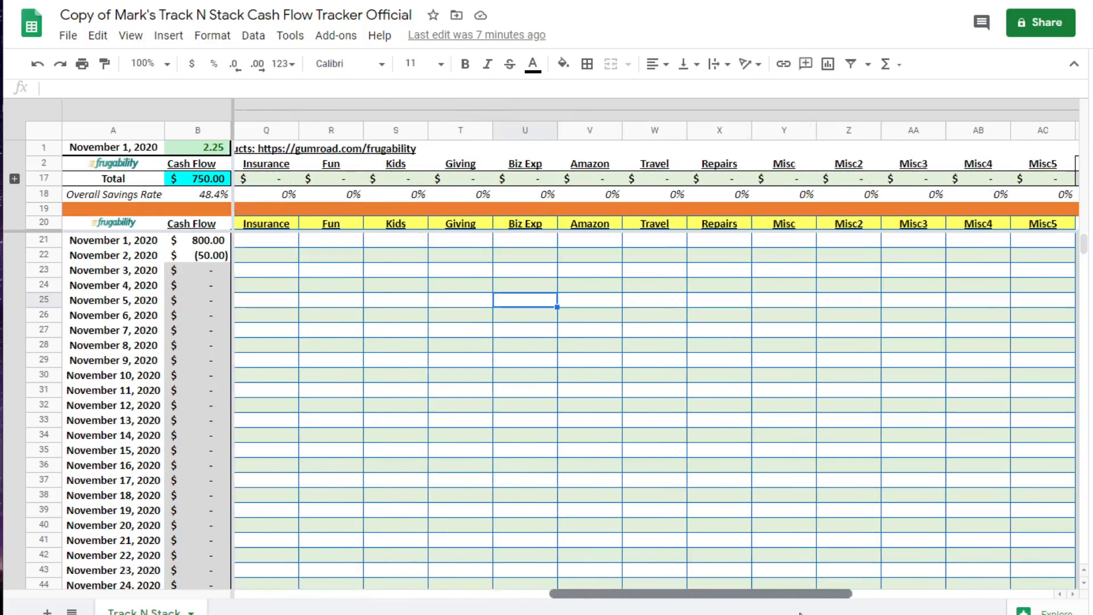
# Examine the Amazon, Travel and Repairs expense category headings.
pyautogui.click(580, 227)
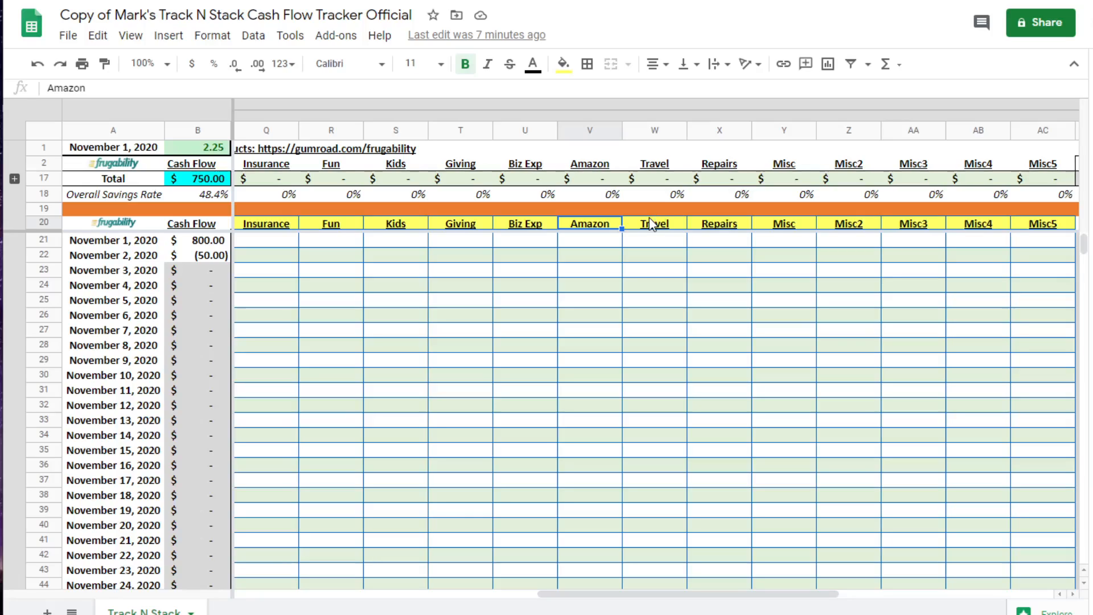
pyautogui.press('Down')
pyautogui.press('Down')
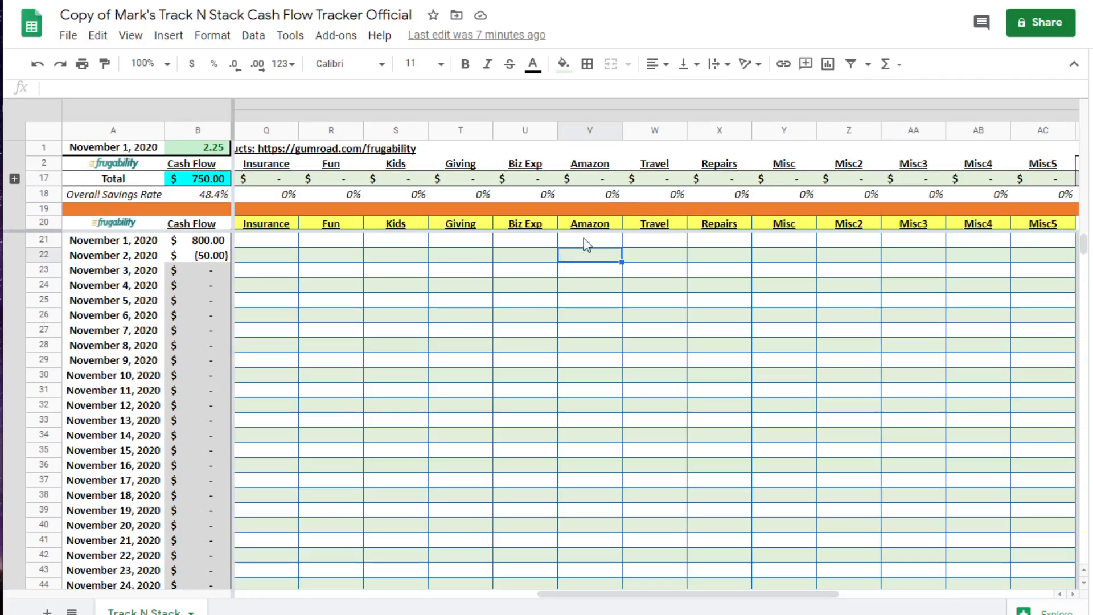
pyautogui.click(655, 220)
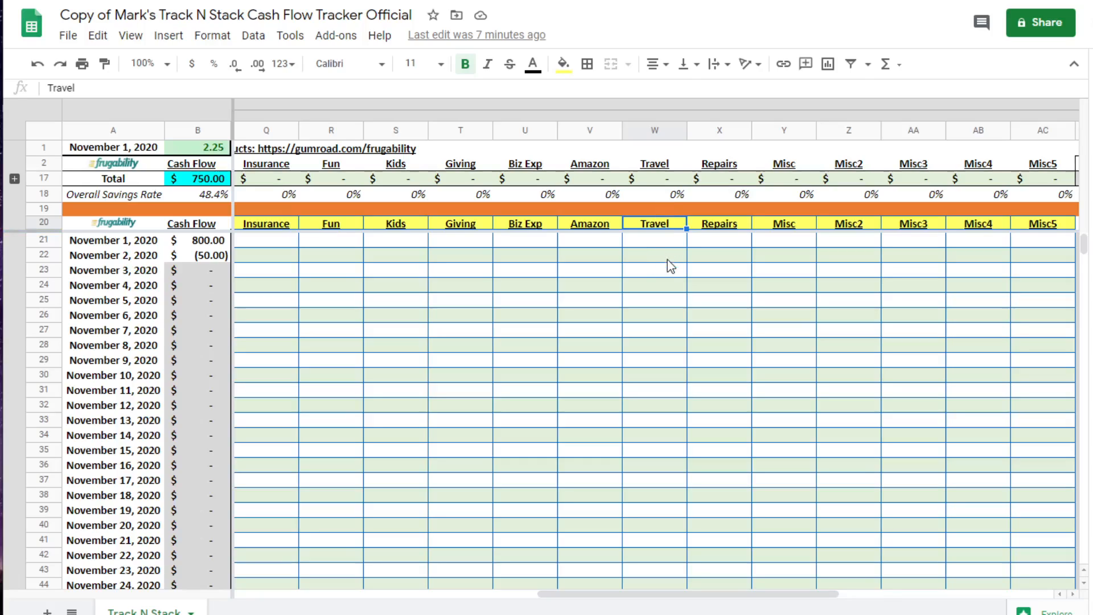
pyautogui.click(723, 227)
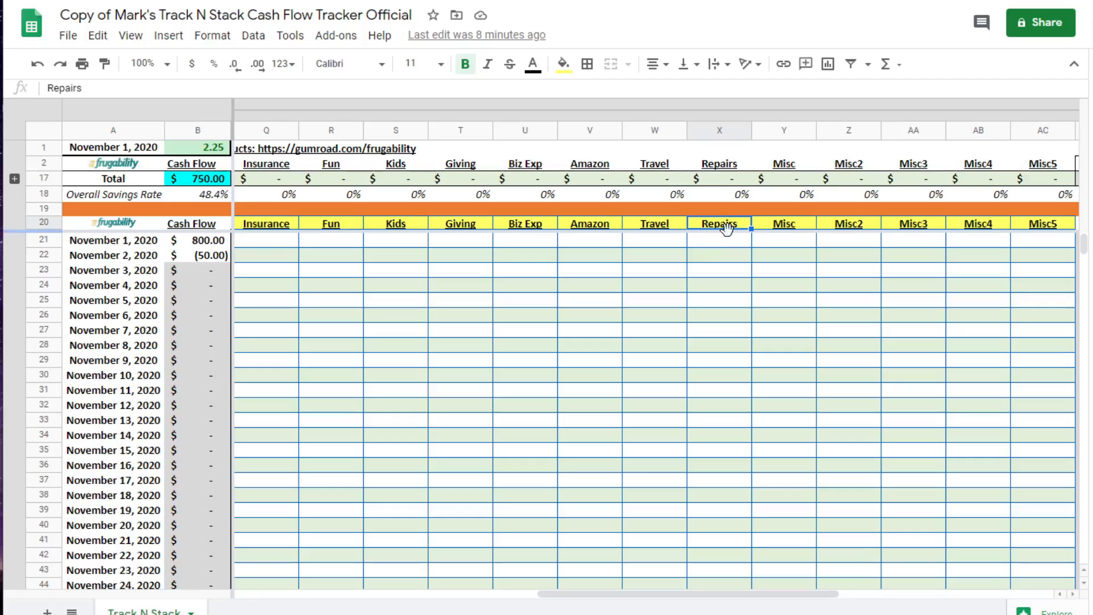
# Review the spare expense category headings from Misc to Misc5, going back and forth between them.
pyautogui.click(800, 228)
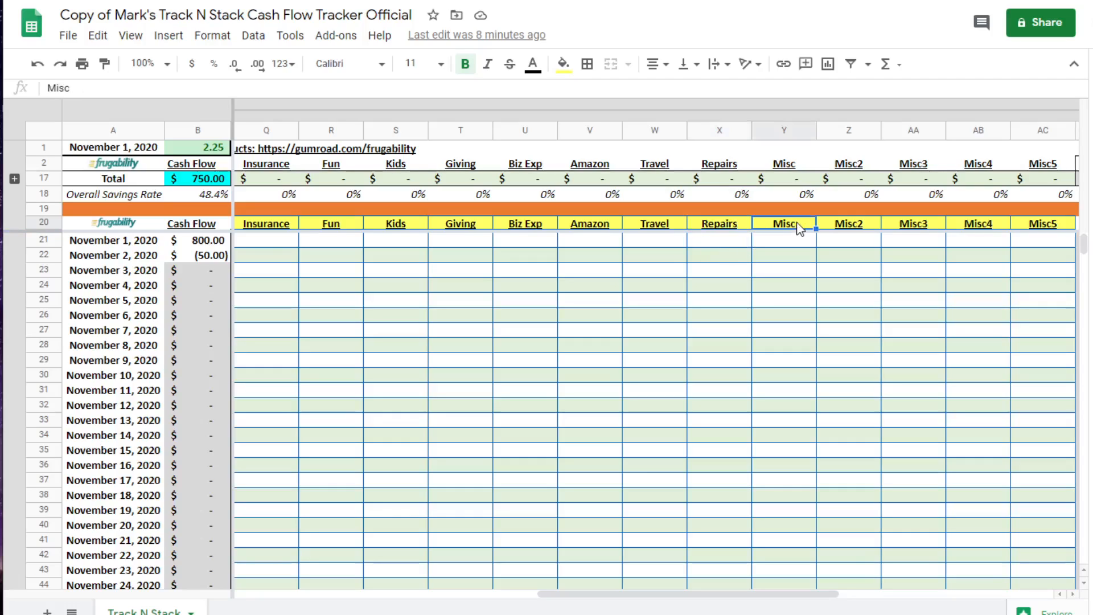
pyautogui.press('Right')
pyautogui.press('Right')
pyautogui.press('Right')
pyautogui.press('Right')
pyautogui.press('Right')
pyautogui.press('Left')
pyautogui.press('Left')
pyautogui.press('Left')
pyautogui.press('Left')
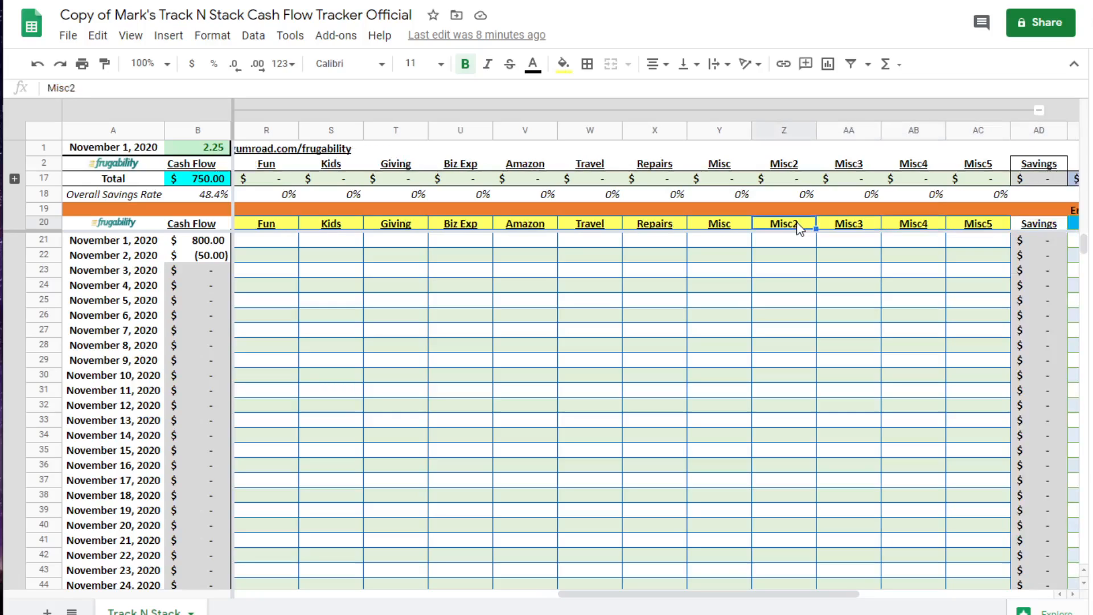
pyautogui.press('Left')
pyautogui.press('Right')
pyautogui.press('Right')
pyautogui.press('Right')
pyautogui.press('Right')
pyautogui.press('Left')
pyautogui.press('Left')
pyautogui.press('Left')
pyautogui.press('Left')
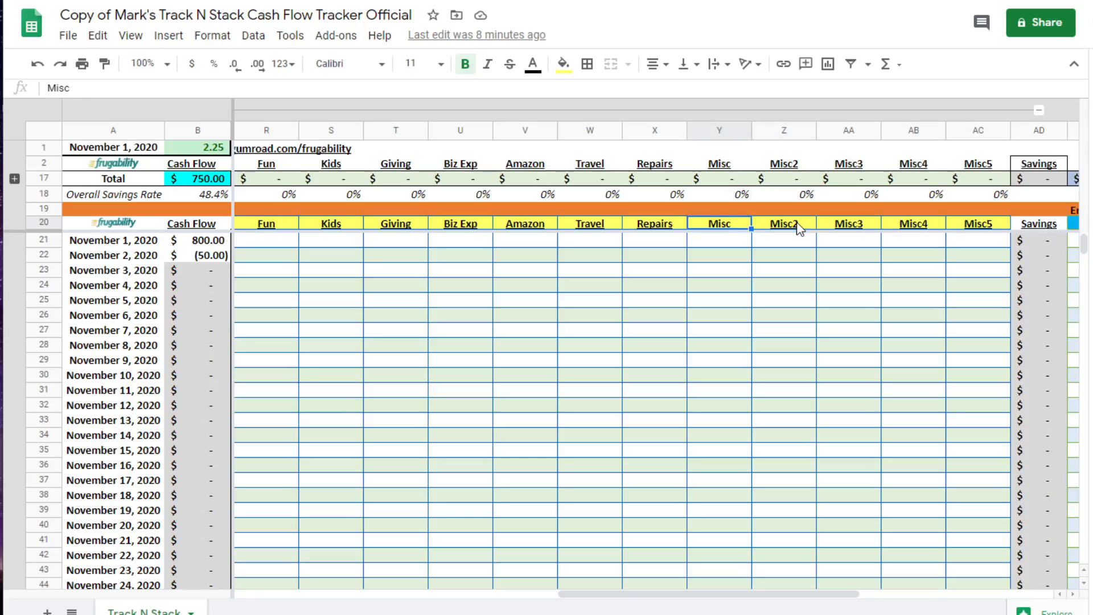
pyautogui.press('Right')
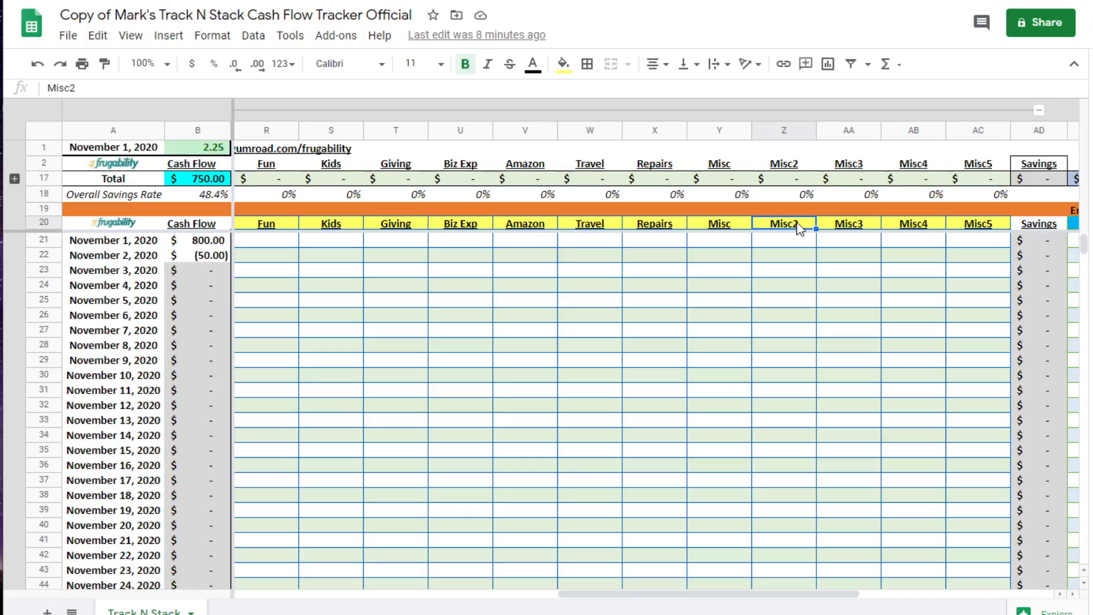
pyautogui.press('Right')
pyautogui.press('Right')
pyautogui.press('Left')
pyautogui.press('Left')
pyautogui.press('Left')
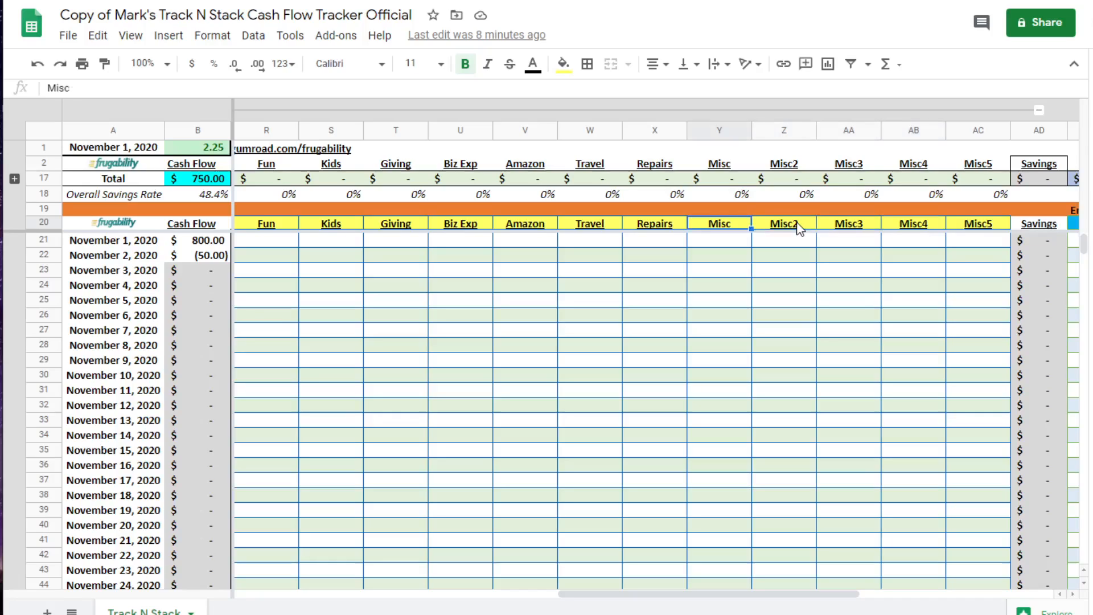
# Check the options available for the whole Misc column and dismiss them without applying any.
pyautogui.rightClick(721, 130)
pyautogui.click(671, 333)
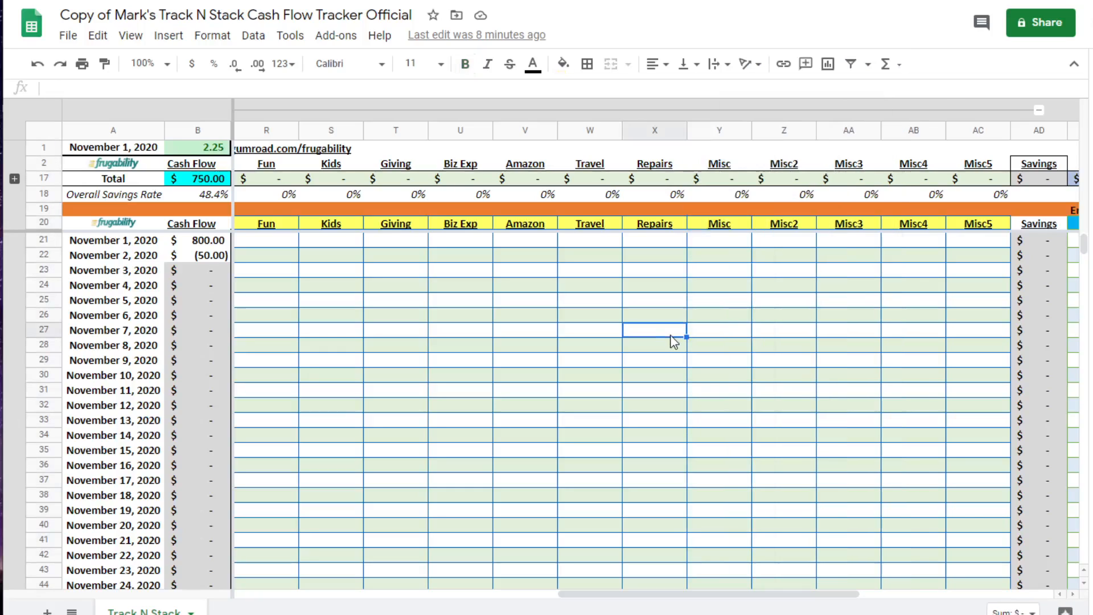
pyautogui.click(750, 269)
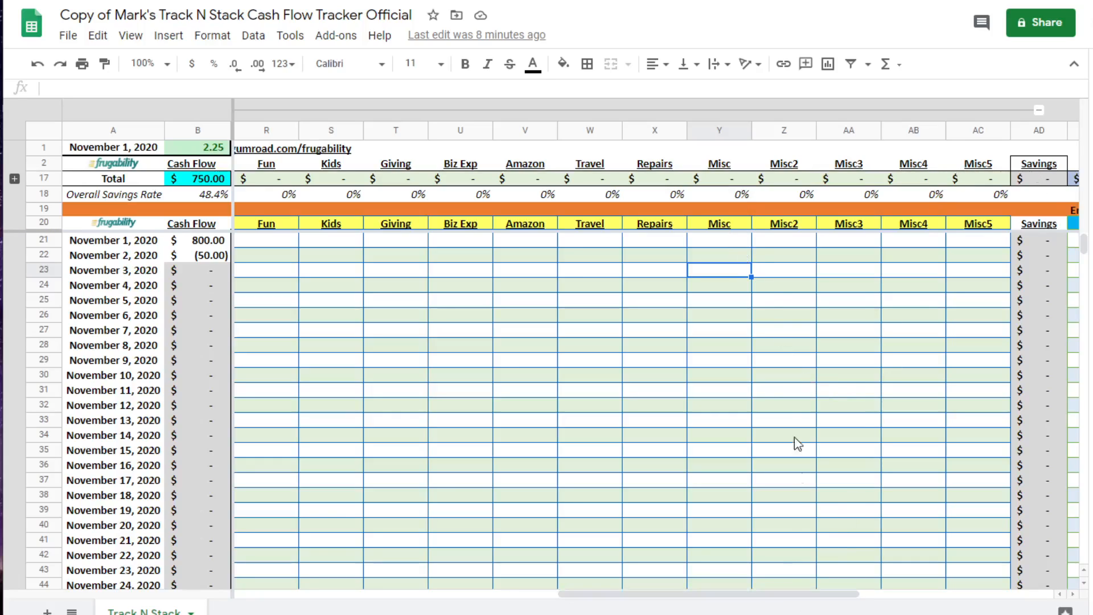
# Survey the category headings across the sheet, from the income and expense columns through to the savings and balance columns.
pyautogui.moveTo(691, 598); pyautogui.dragTo(804, 598)
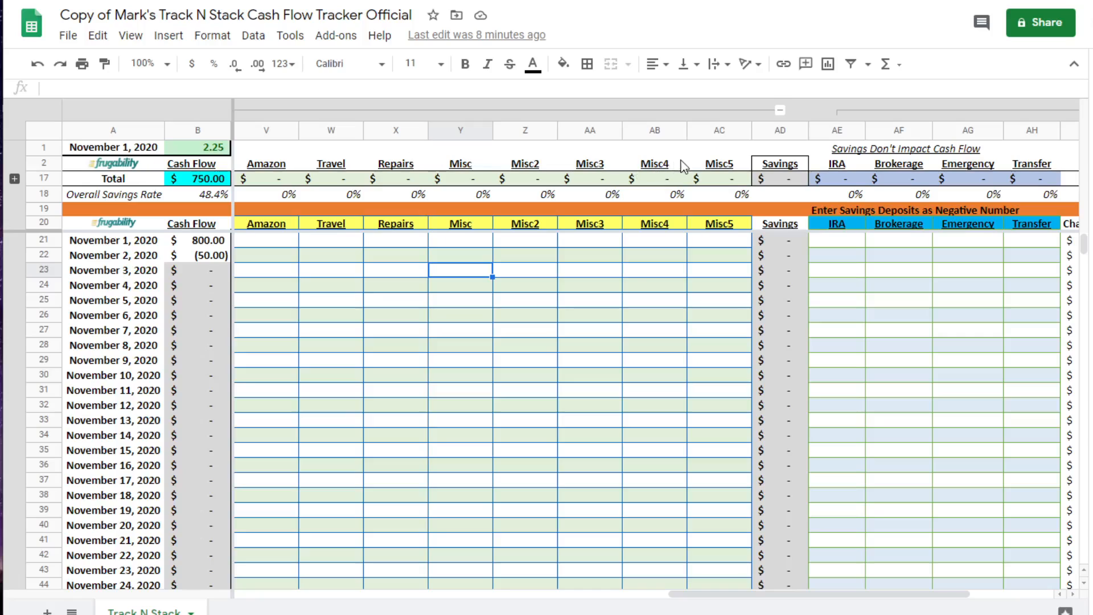
pyautogui.moveTo(709, 597); pyautogui.dragTo(279, 595)
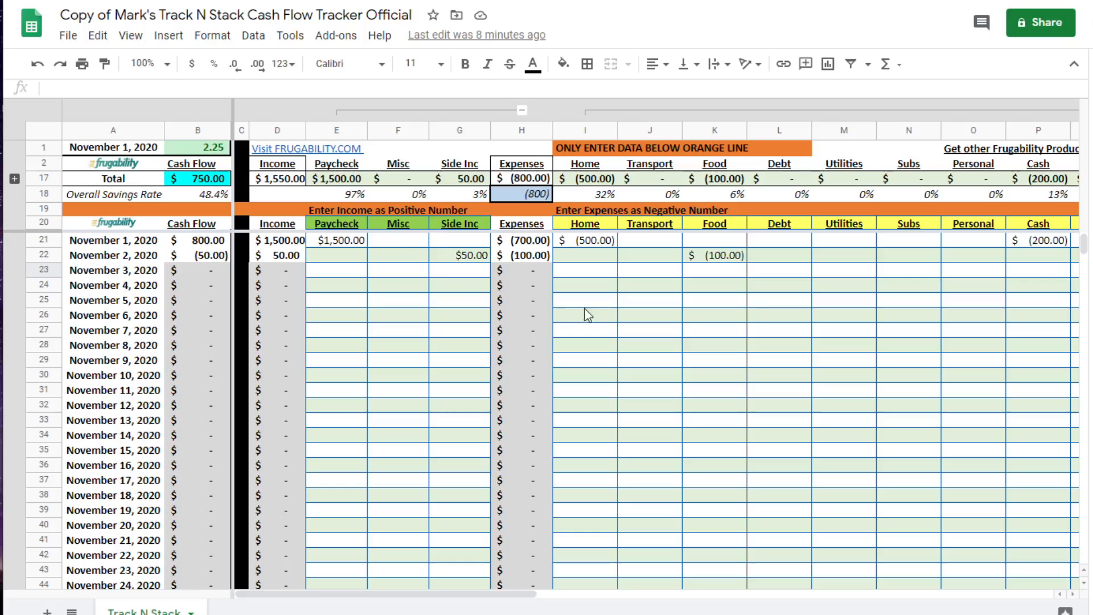
pyautogui.moveTo(589, 596); pyautogui.dragTo(738, 596)
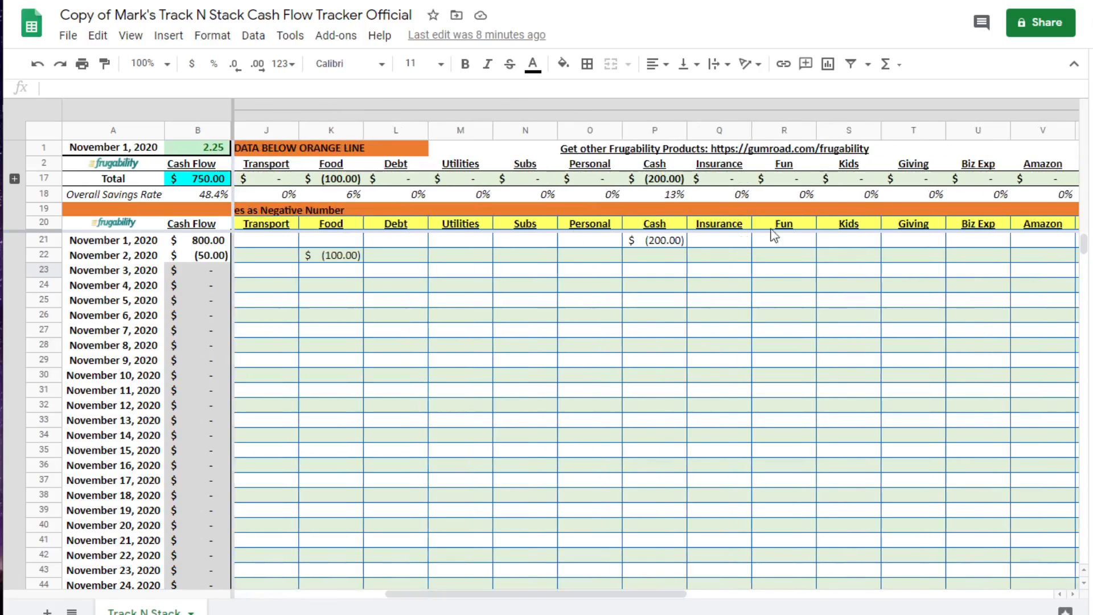
pyautogui.moveTo(590, 596); pyautogui.dragTo(969, 598)
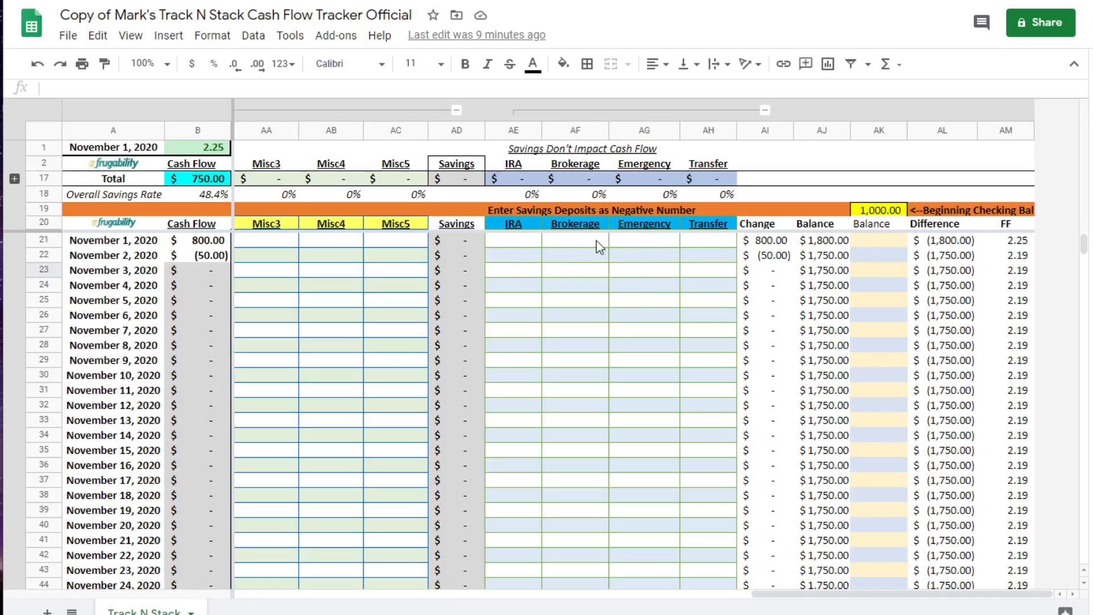
# Compare the November 1 cell of the IRA savings column with the November 1 Paycheck entry.
pyautogui.click(520, 245)
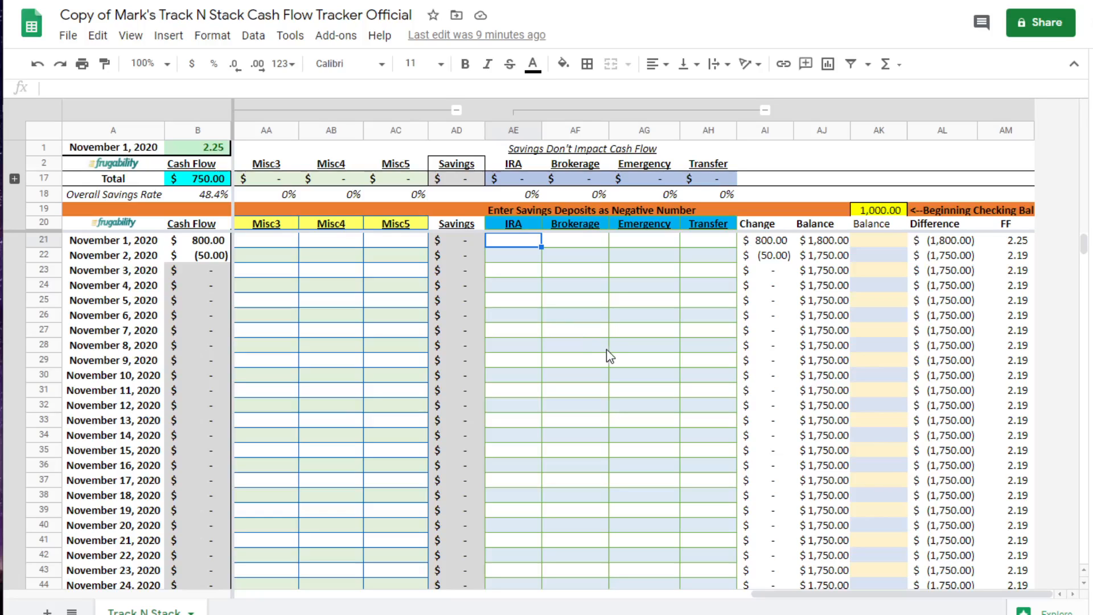
pyautogui.moveTo(776, 594); pyautogui.dragTo(259, 594)
pyautogui.click(333, 241)
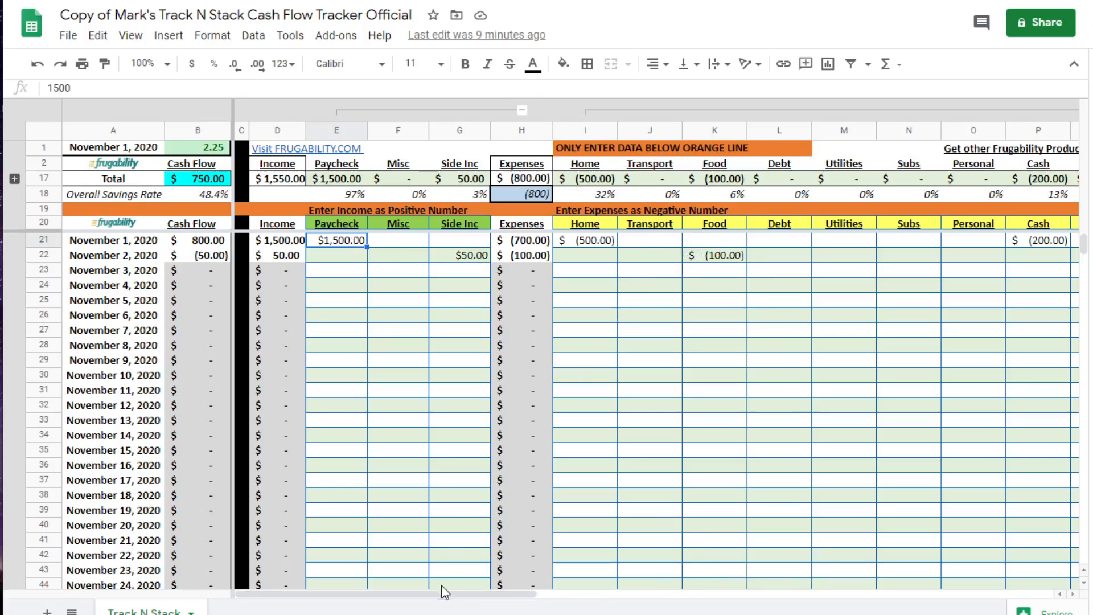
# Record a savings deposit of -100 in the Brokerage column for November 1, 2020.
pyautogui.moveTo(442, 592); pyautogui.dragTo(957, 593)
pyautogui.click(701, 365)
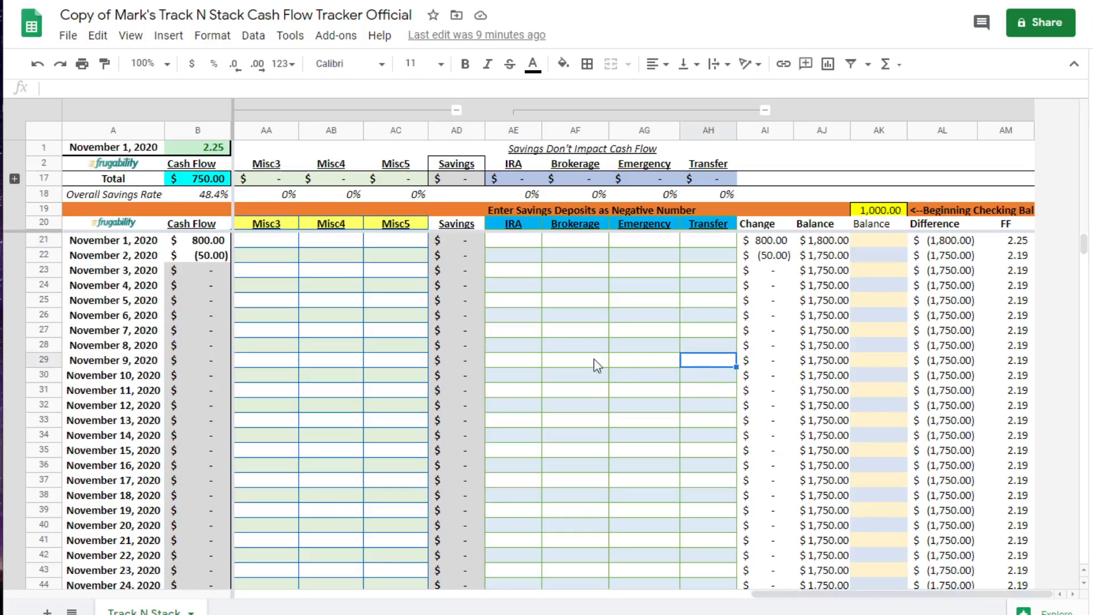
pyautogui.click(534, 255)
pyautogui.click(596, 244)
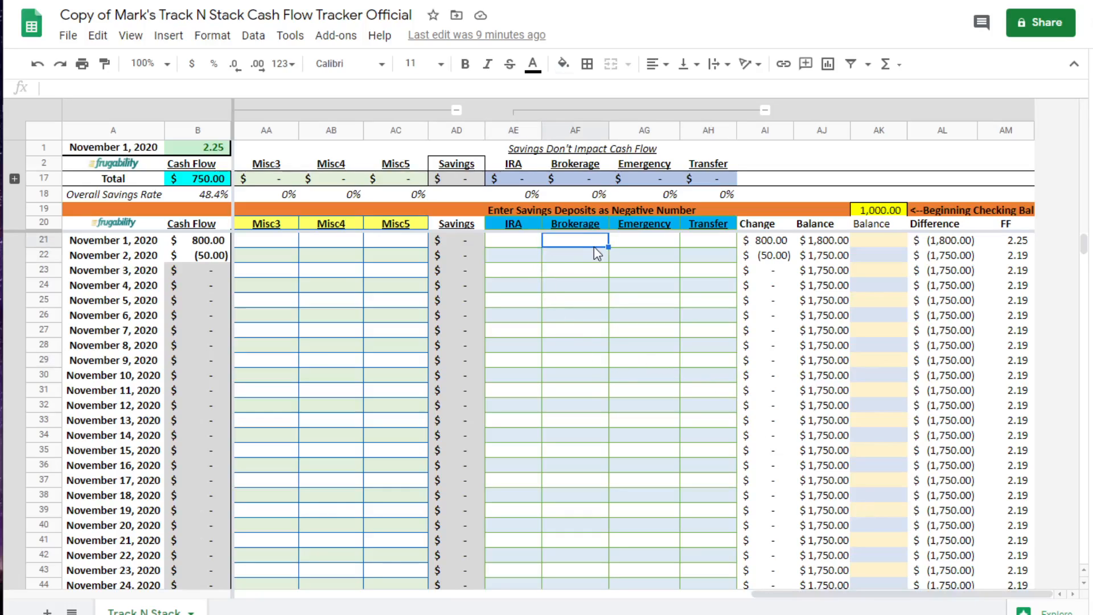
pyautogui.write('-100')
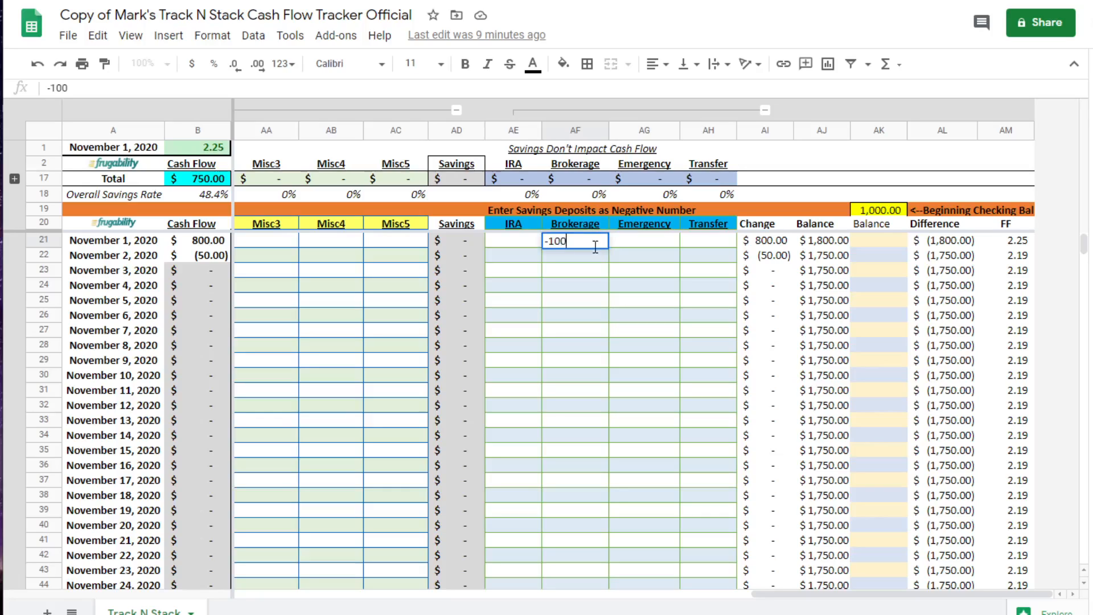
pyautogui.press('Return')
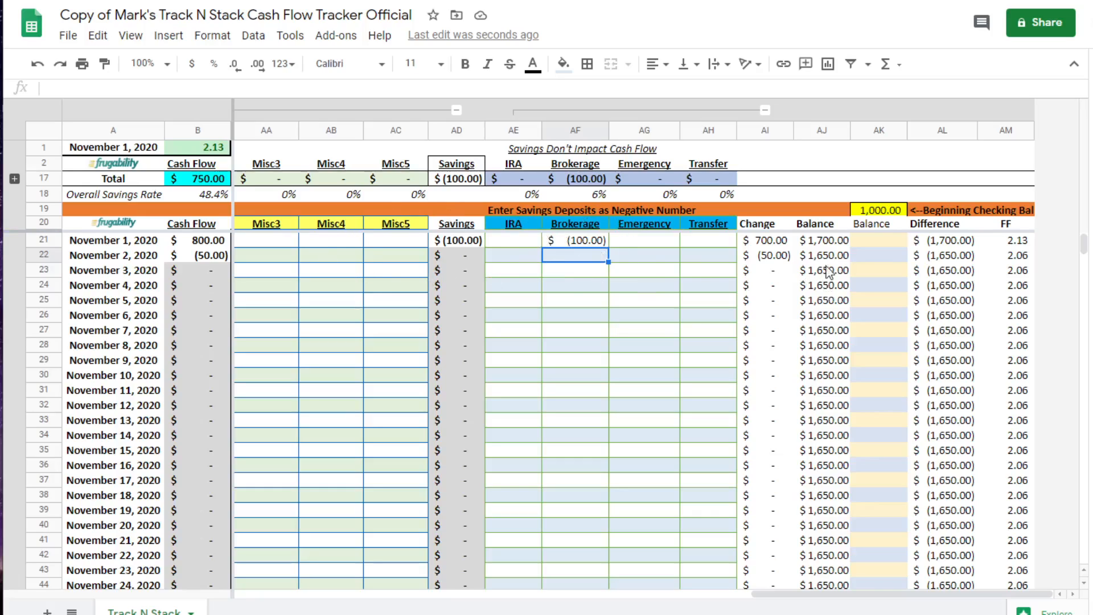
# Enter 1700 as the actual account balance for November 1 in the shaded Balance column.
pyautogui.click(890, 242)
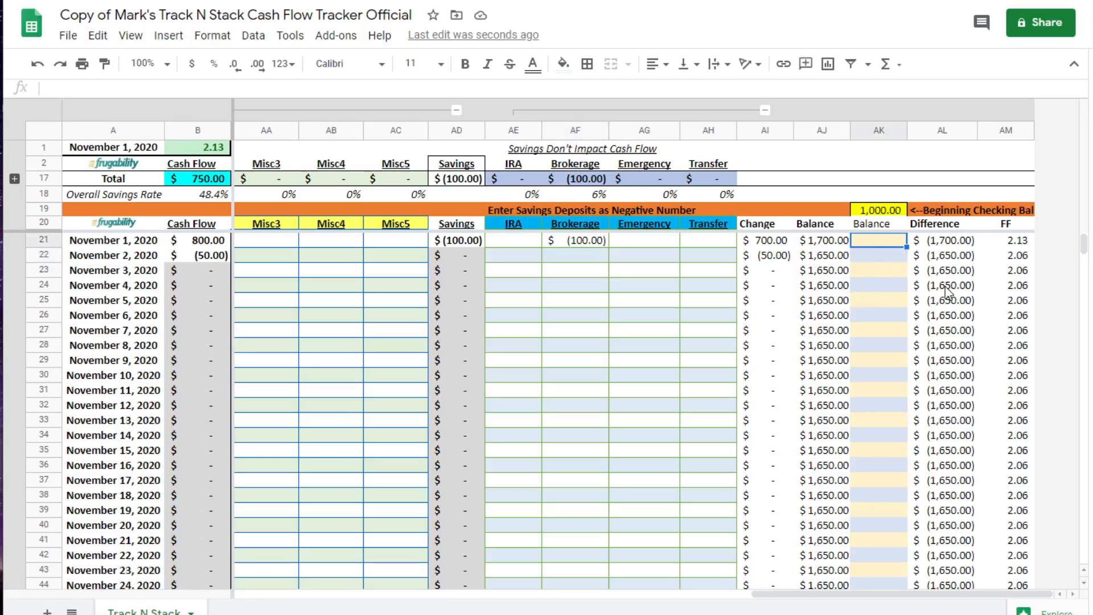
pyautogui.write('17100')
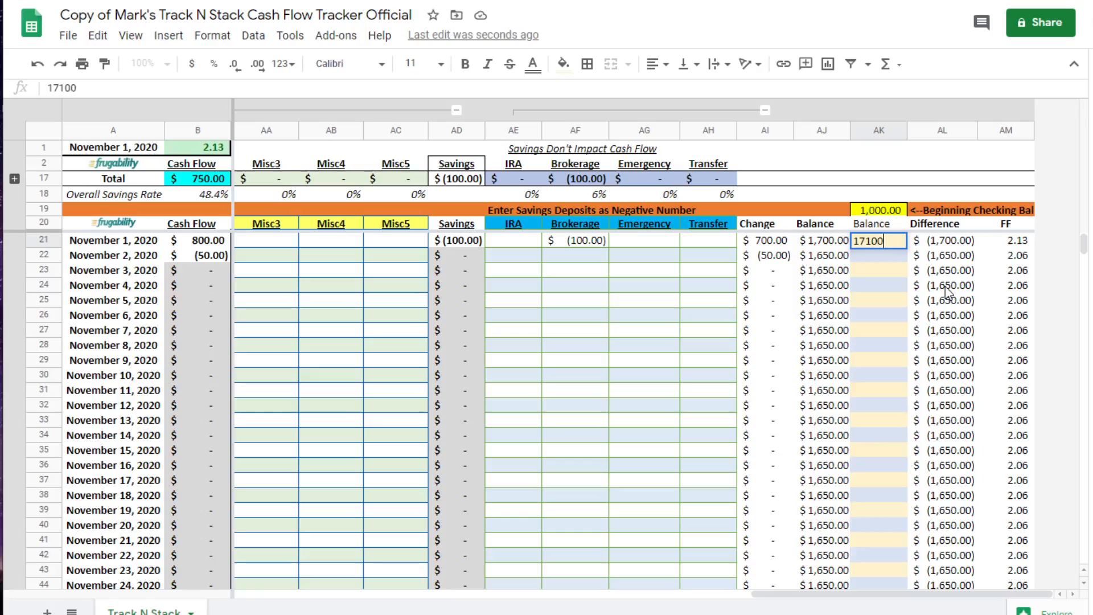
pyautogui.press('BackSpace')
pyautogui.press('BackSpace')
pyautogui.press('BackSpace')
pyautogui.write('00')
pyautogui.press('Return')
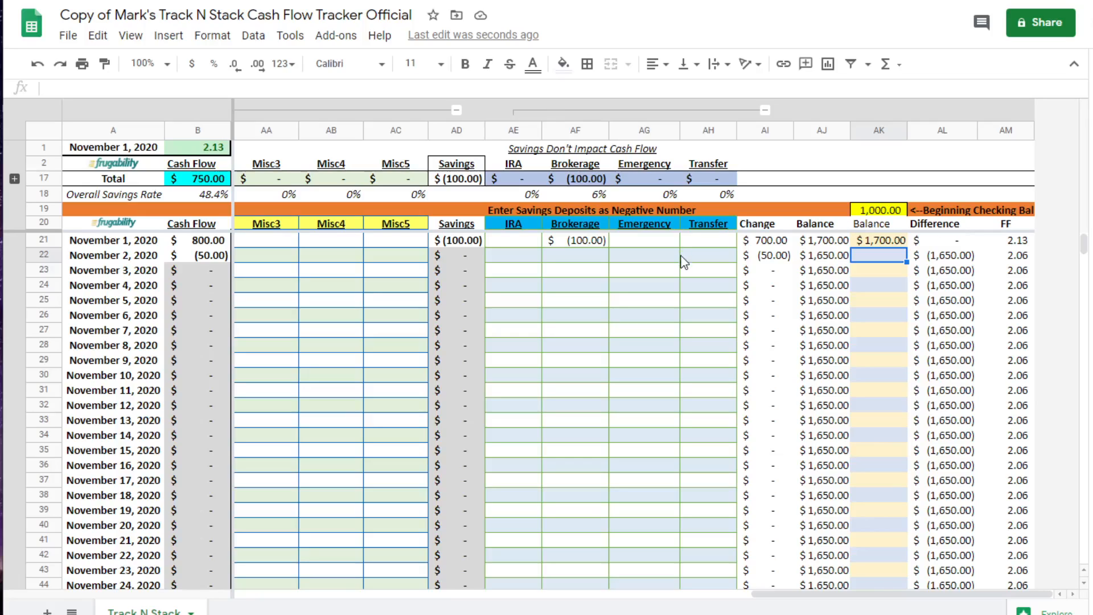
# Examine the Transfer savings column and compare the savings section with the income and expense sections.
pyautogui.click(714, 246)
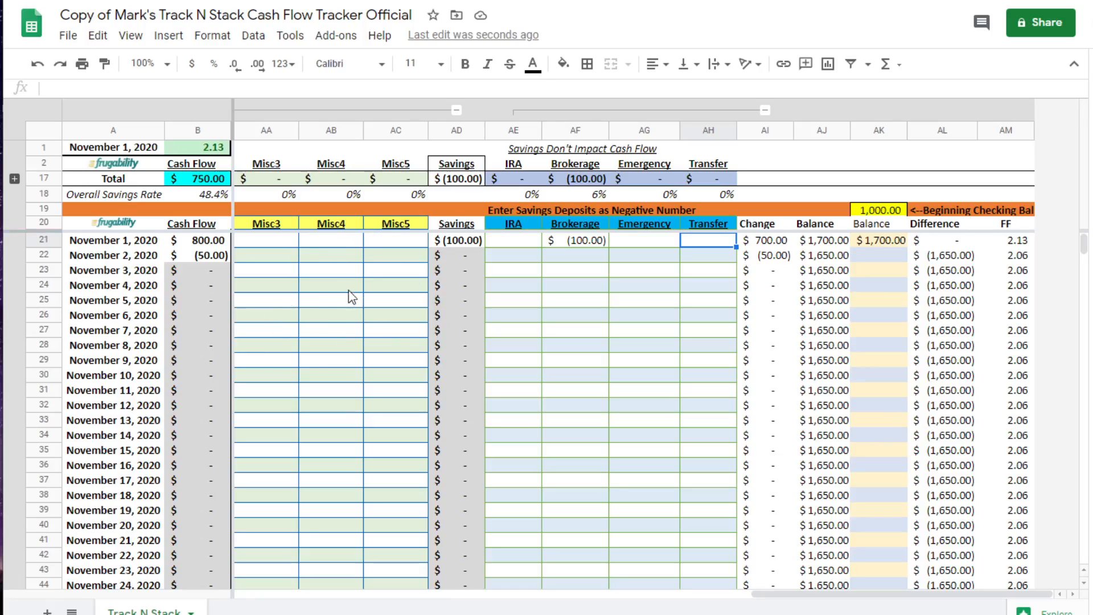
pyautogui.moveTo(763, 594); pyautogui.dragTo(197, 598)
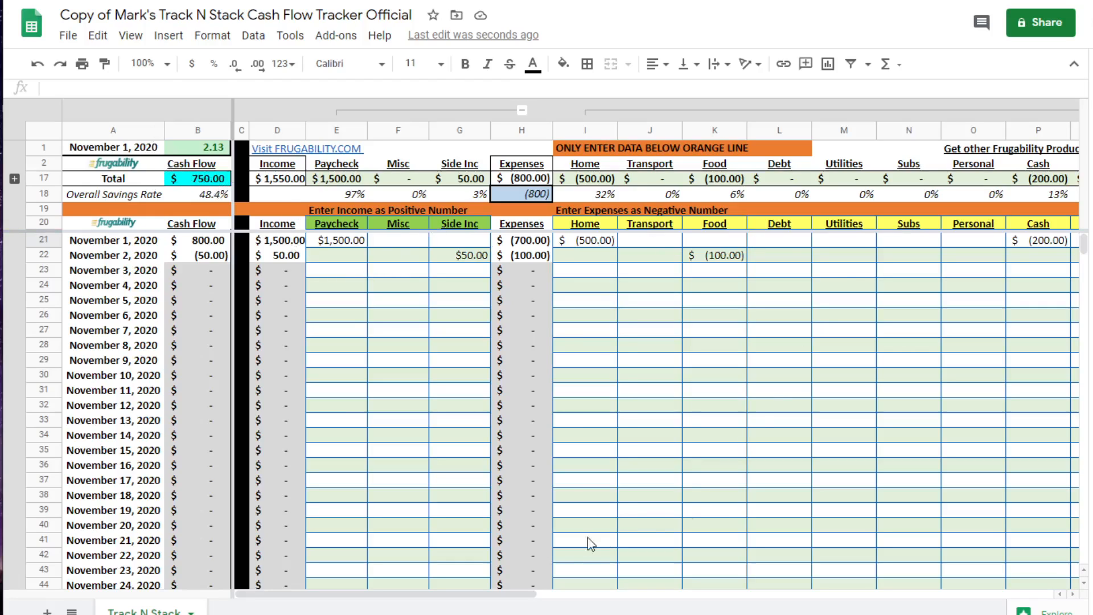
pyautogui.moveTo(472, 598); pyautogui.dragTo(975, 595)
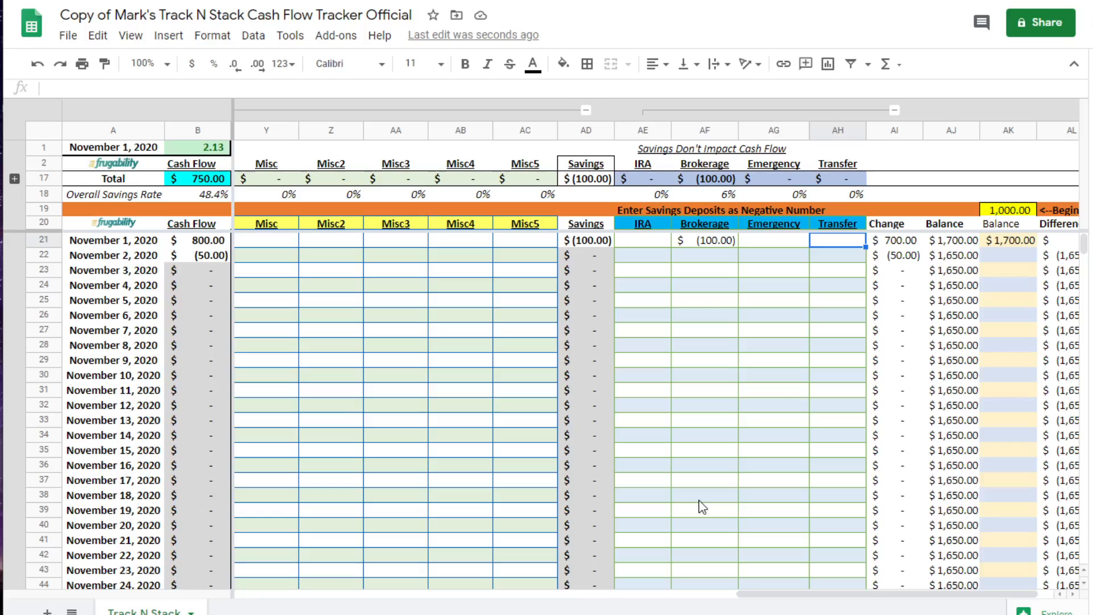
pyautogui.moveTo(804, 595); pyautogui.dragTo(302, 595)
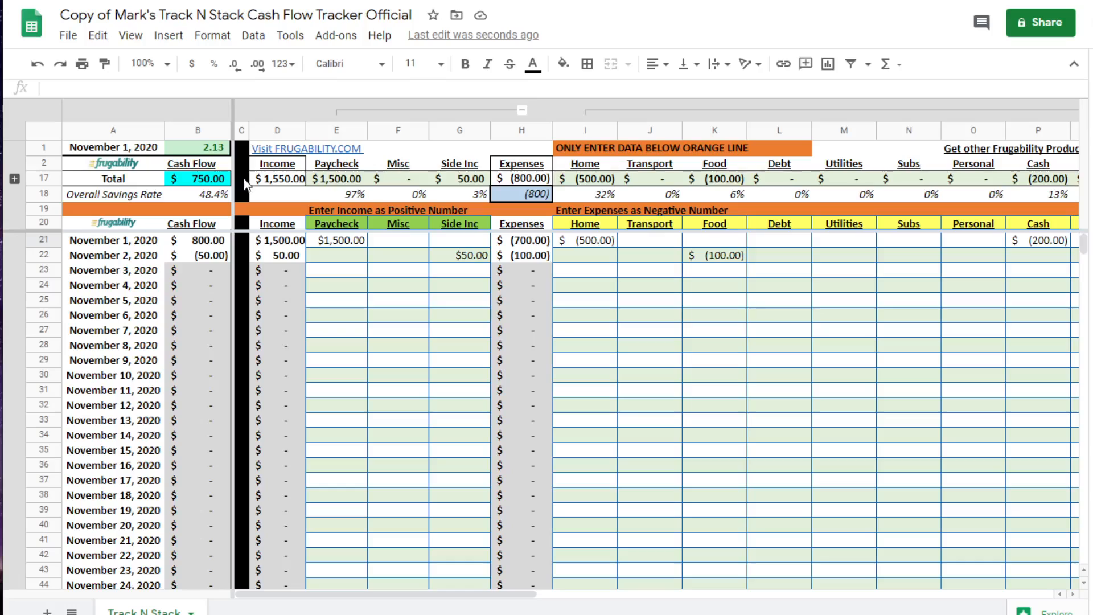
# Collapse the income, expense and savings column groups to view the November 1 Change cell beside the summaries, and expand the groups again.
pyautogui.click(522, 110)
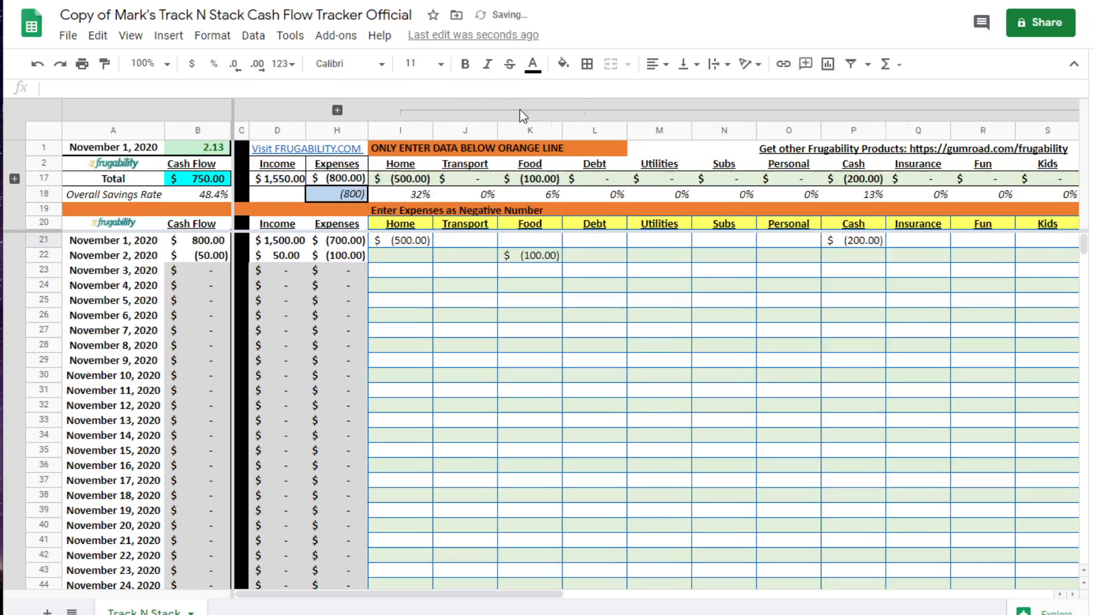
pyautogui.click(445, 112)
pyautogui.click(558, 110)
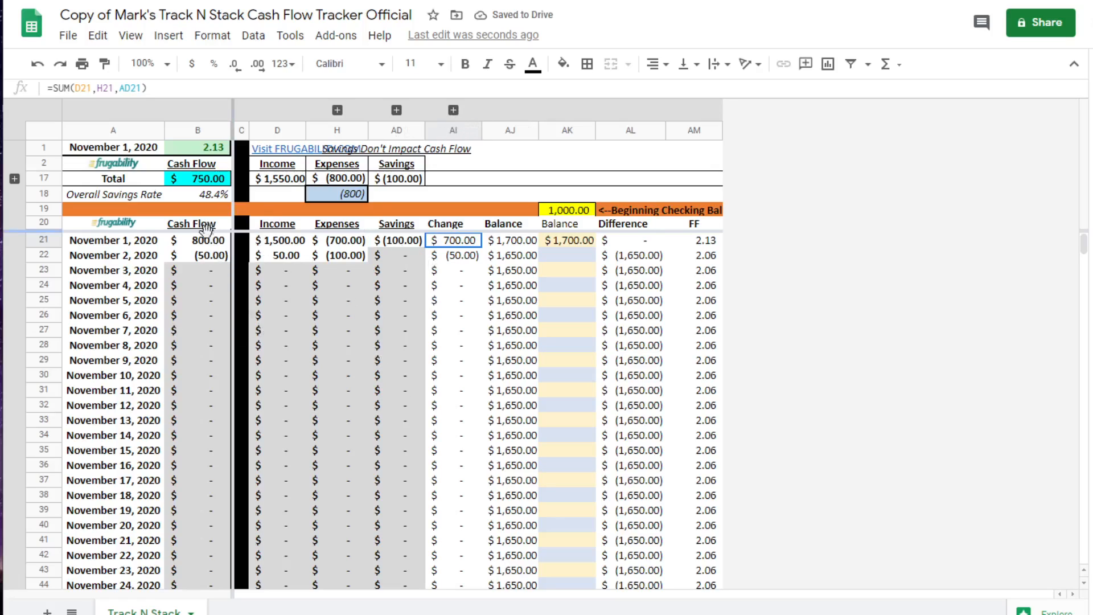
pyautogui.click(453, 110)
pyautogui.click(397, 110)
pyautogui.click(337, 110)
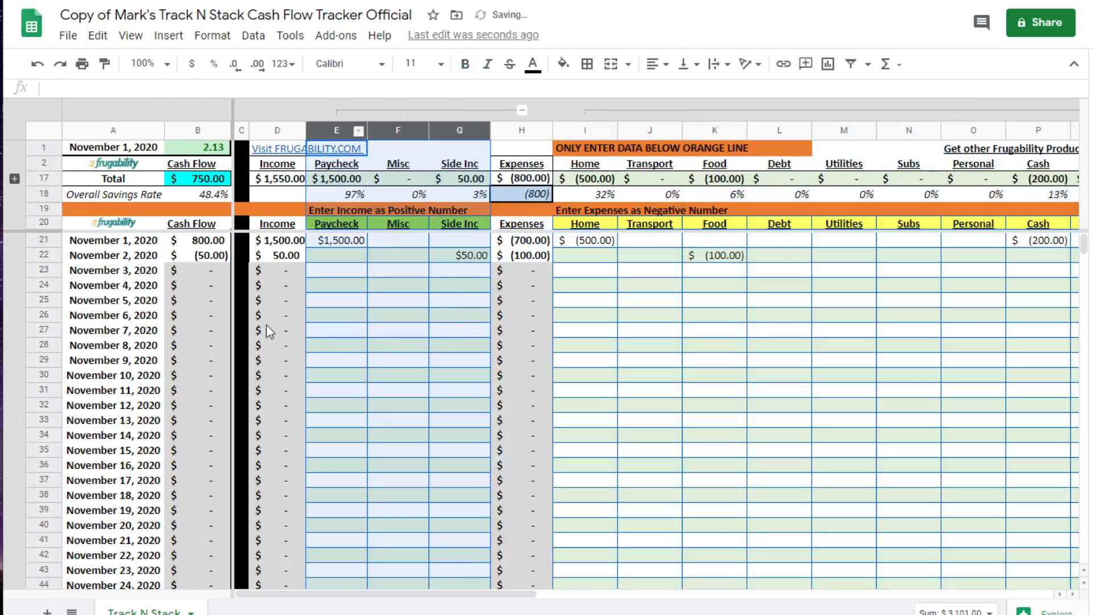
# Expand the monthly summary rows and examine the formulas in B1 and in the average expenses cell H18.
pyautogui.click(15, 179)
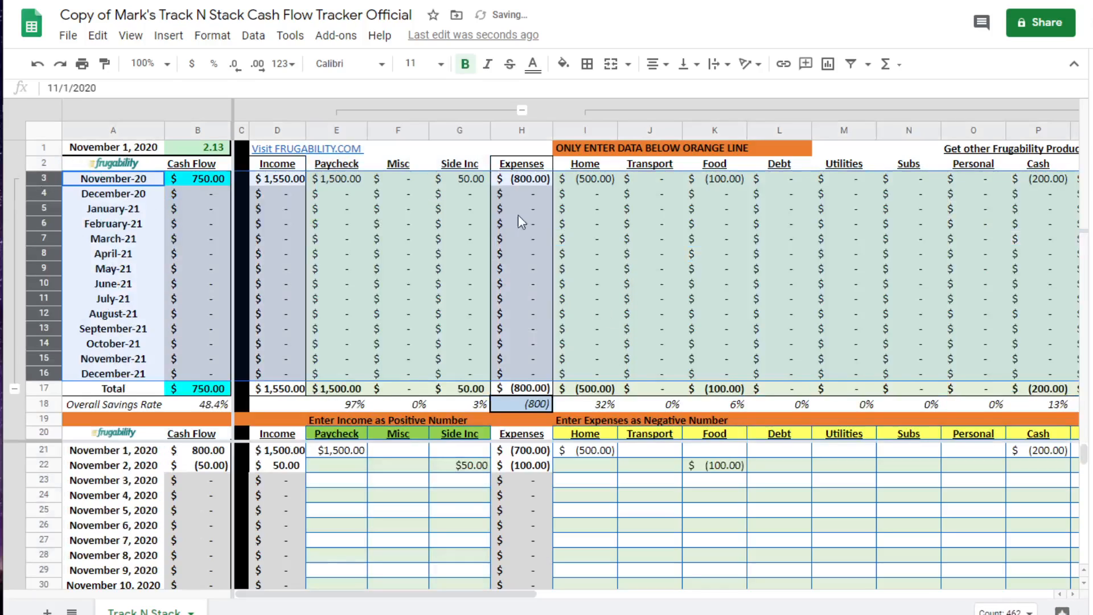
pyautogui.click(353, 300)
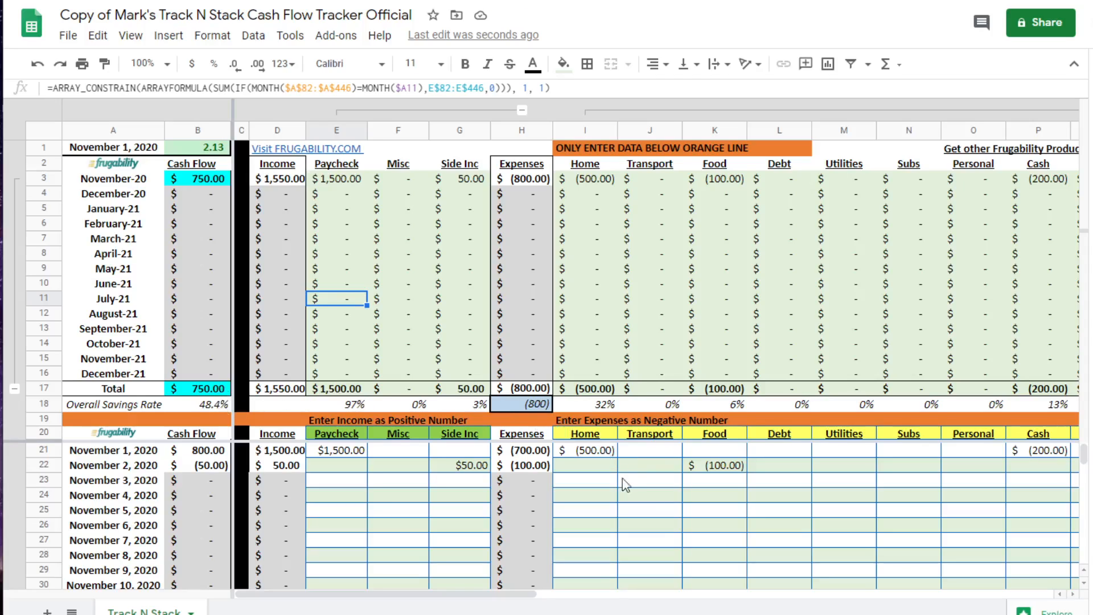
pyautogui.click(198, 131)
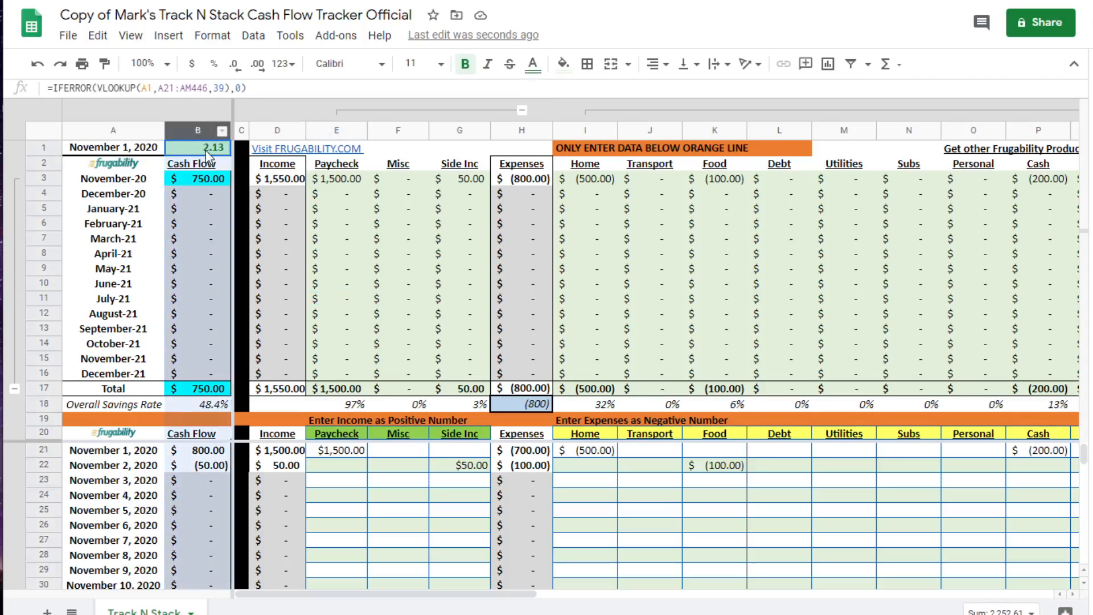
pyautogui.click(207, 149)
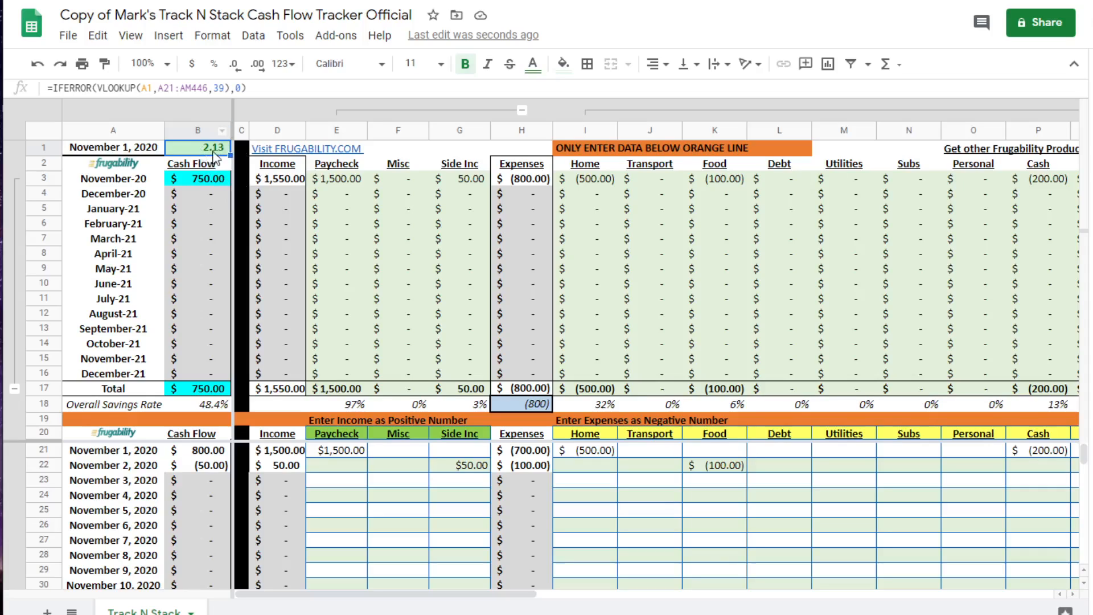
pyautogui.click(546, 405)
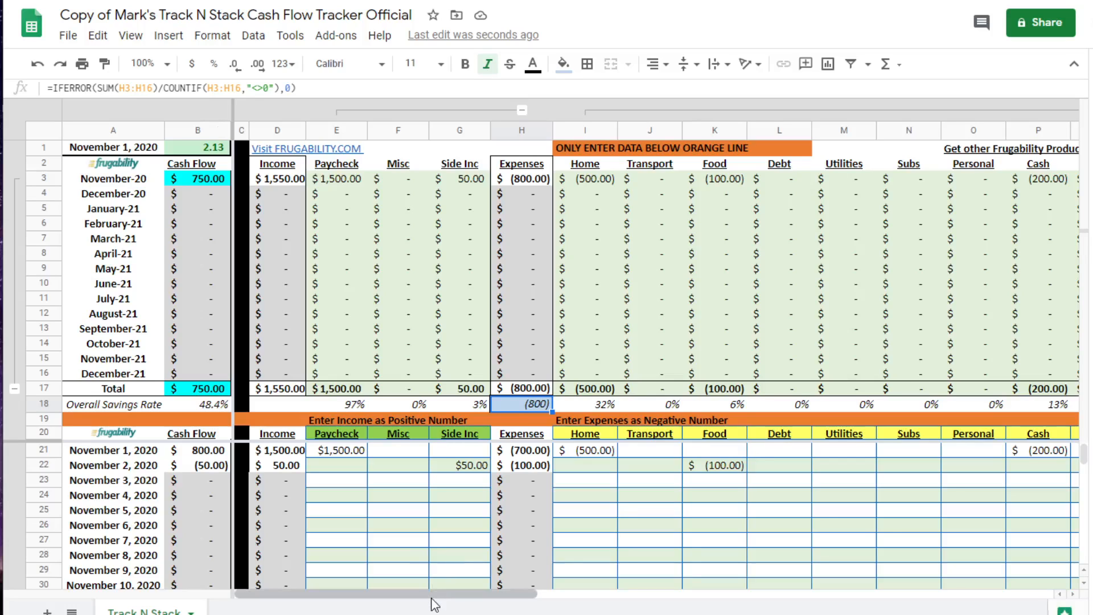
# Look down the daily FF column beside the balances and return to the income and expense columns.
pyautogui.moveTo(435, 596); pyautogui.dragTo(968, 612)
pyautogui.scroll(-2, 1037, 474)
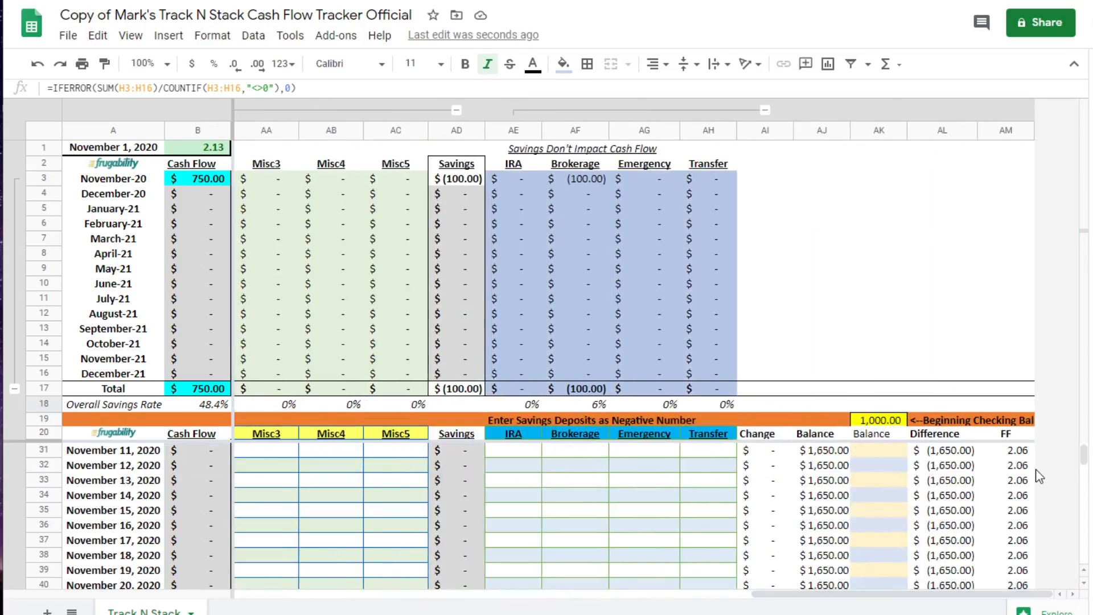
pyautogui.scroll(2, 1011, 469)
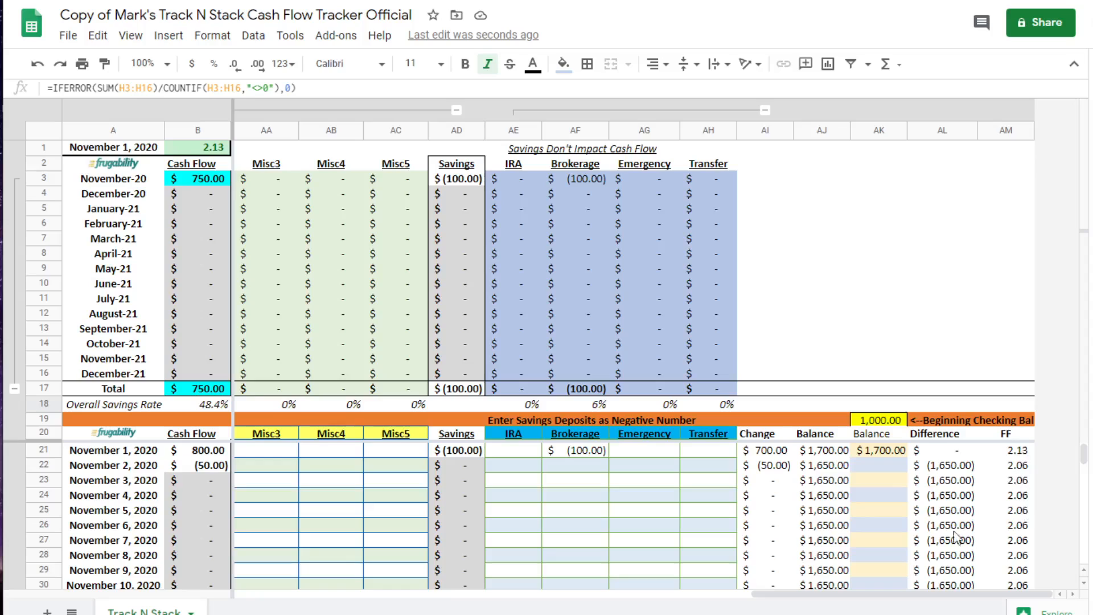
pyautogui.moveTo(855, 603); pyautogui.dragTo(298, 579)
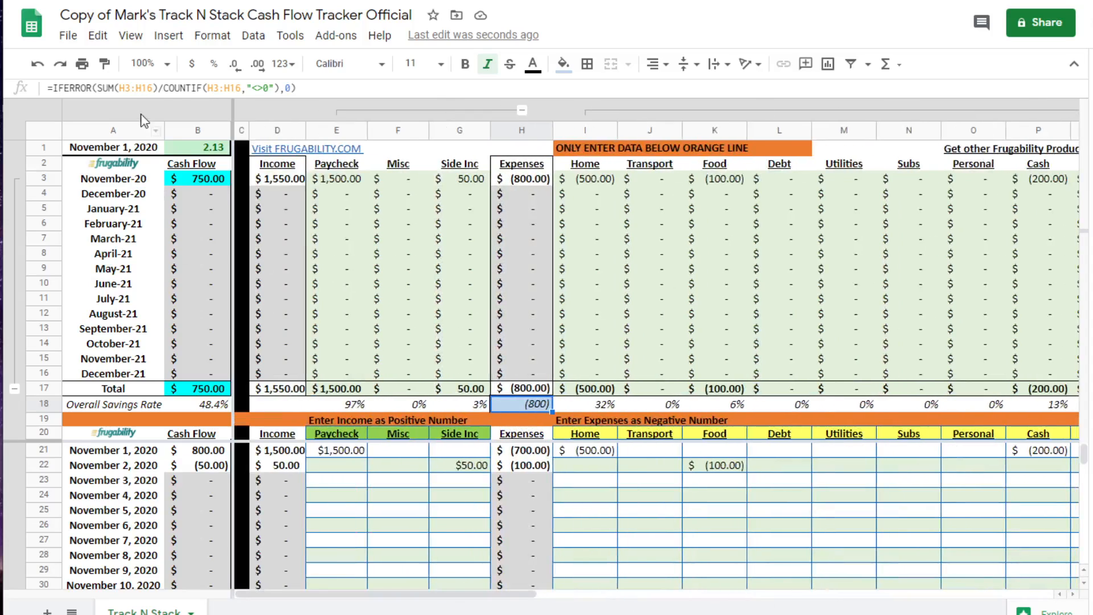
# Examine the formulas behind the current date in A1, its lookup in B1 and the Overall Savings Rate.
pyautogui.click(126, 154)
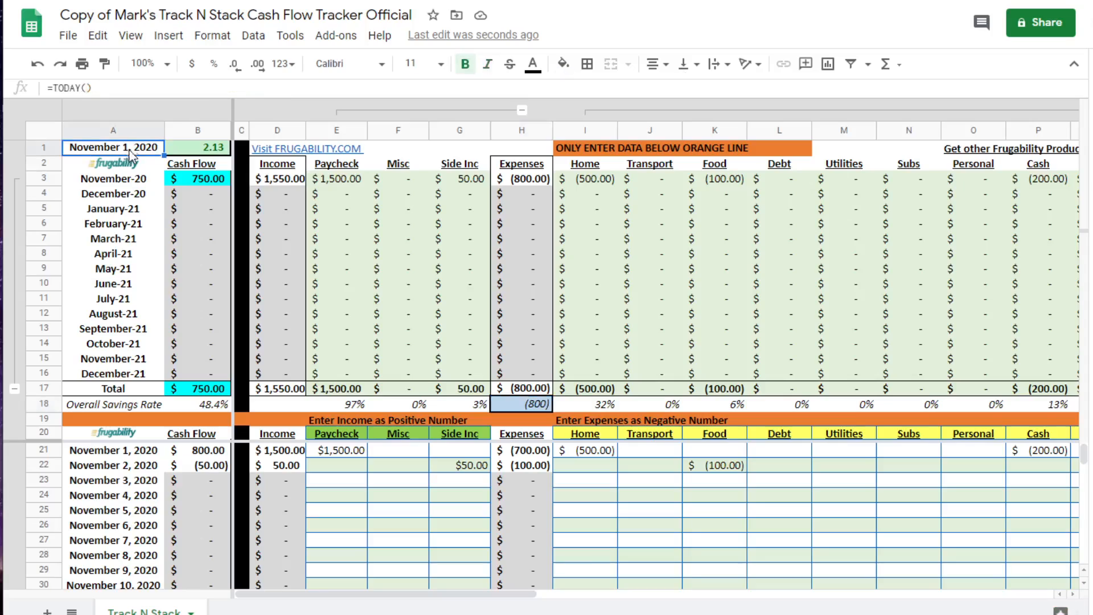
pyautogui.click(204, 158)
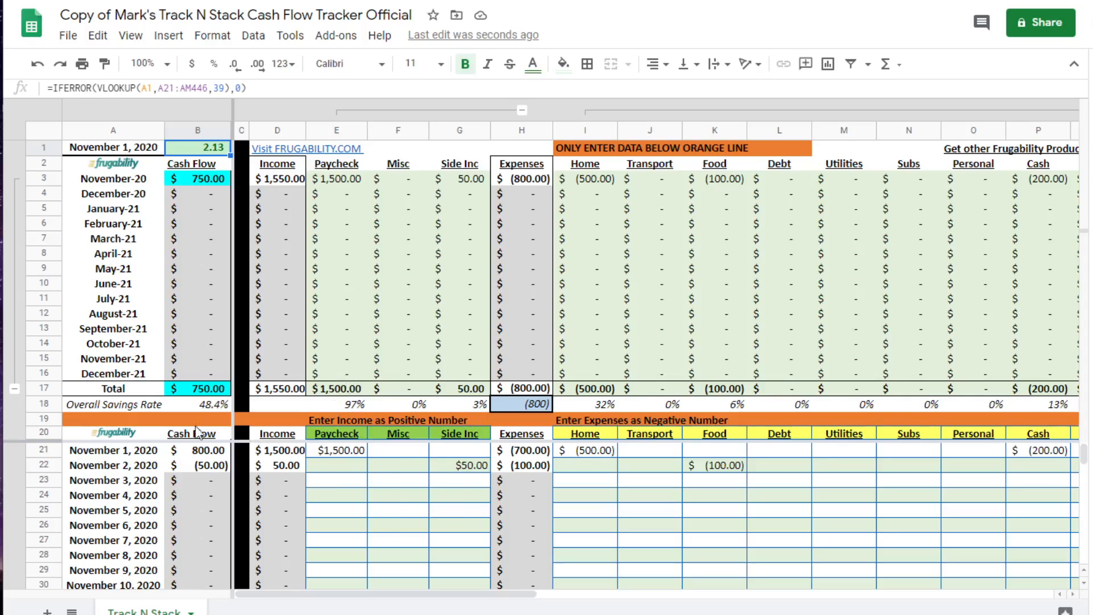
pyautogui.click(207, 406)
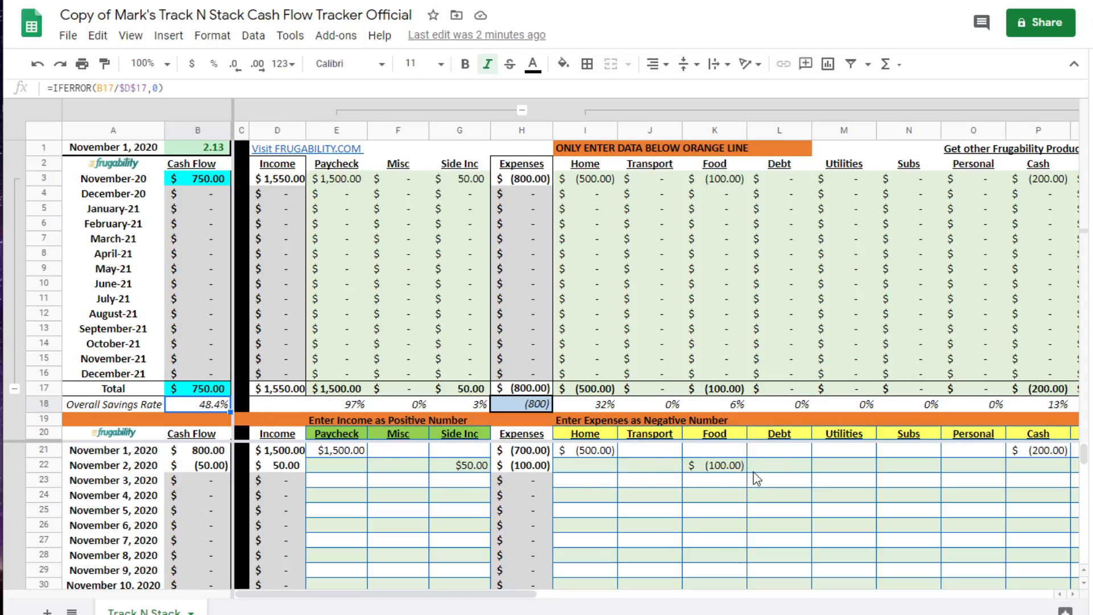
# Record a debt payment of -100 in the Debt column for November 2, 2020.
pyautogui.click(770, 471)
pyautogui.write('-10')
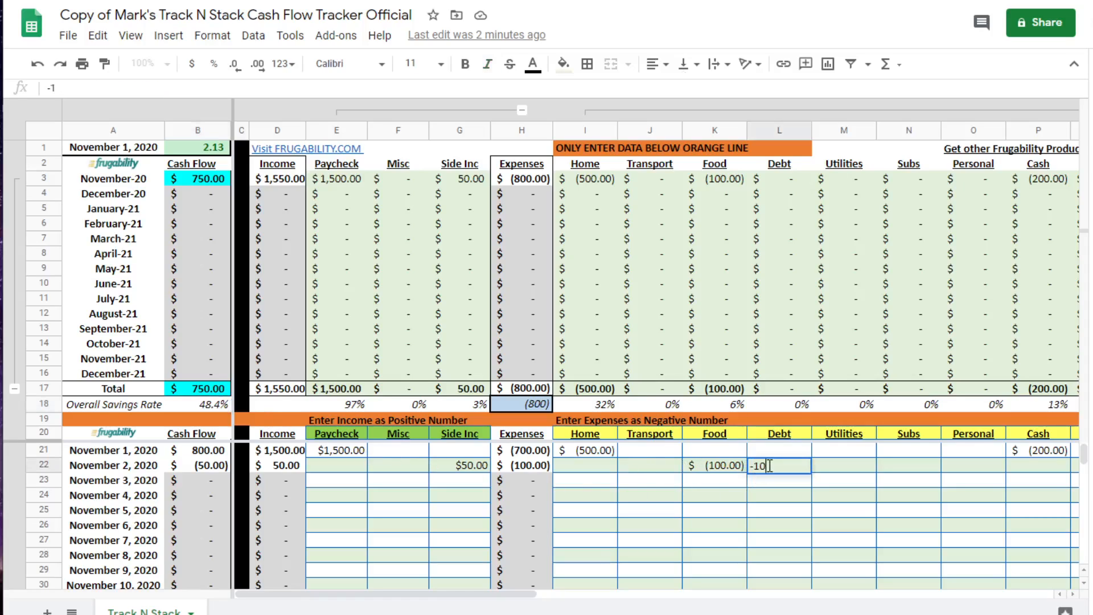
pyautogui.write('0')
pyautogui.press('Return')
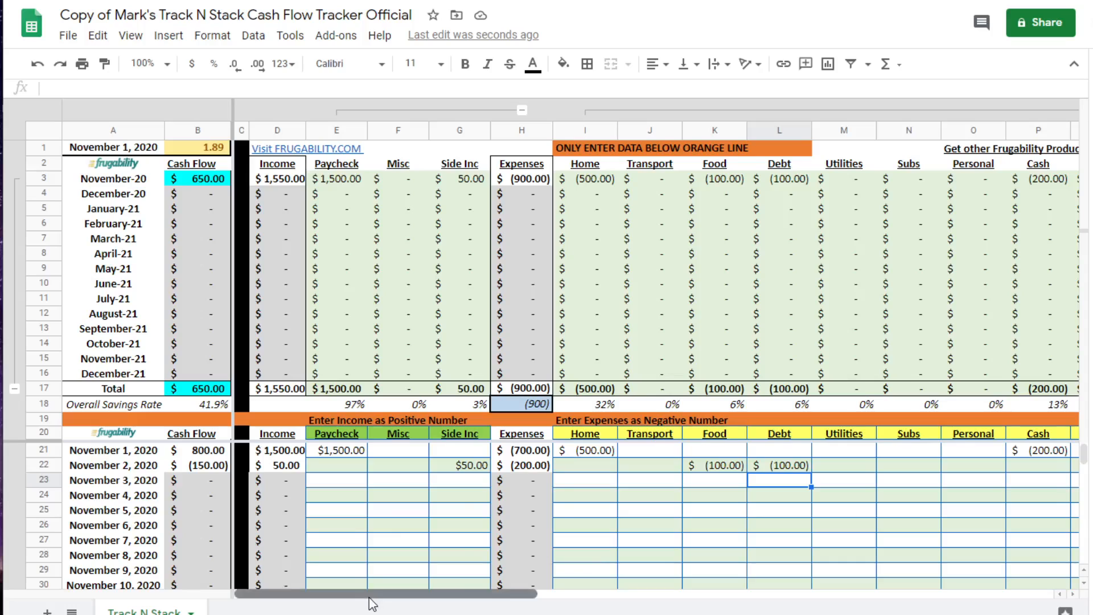
# Collapse the monthly summary rows and select the Paycheck cell for November 2.
pyautogui.moveTo(369, 597)
pyautogui.mouseDown()
pyautogui.moveTo(511, 597)
pyautogui.moveTo(369, 597)
pyautogui.mouseUp()
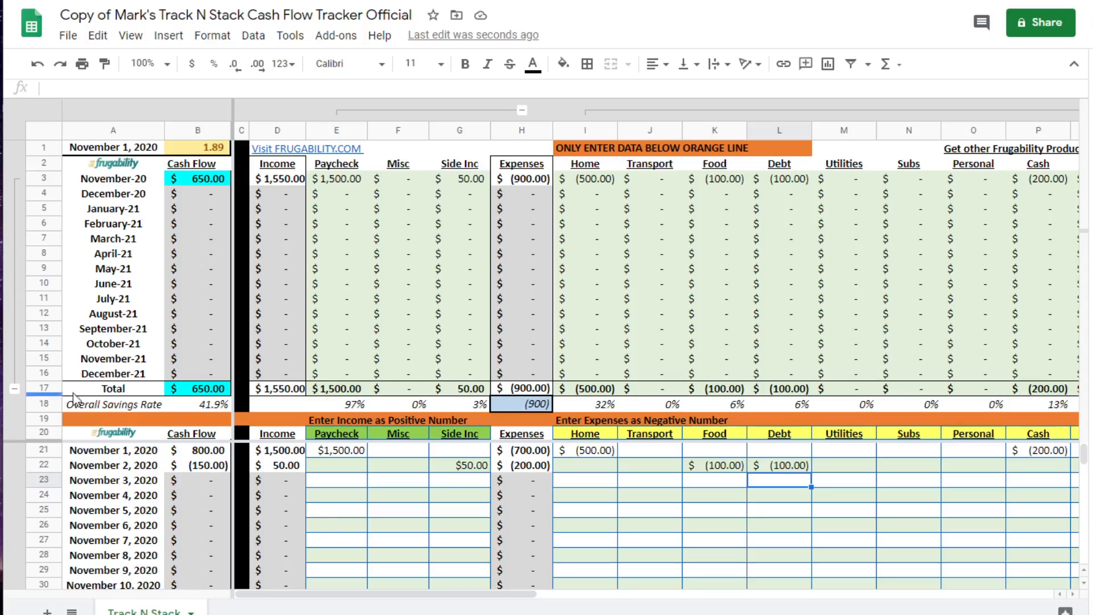
pyautogui.click(19, 388)
pyautogui.click(351, 316)
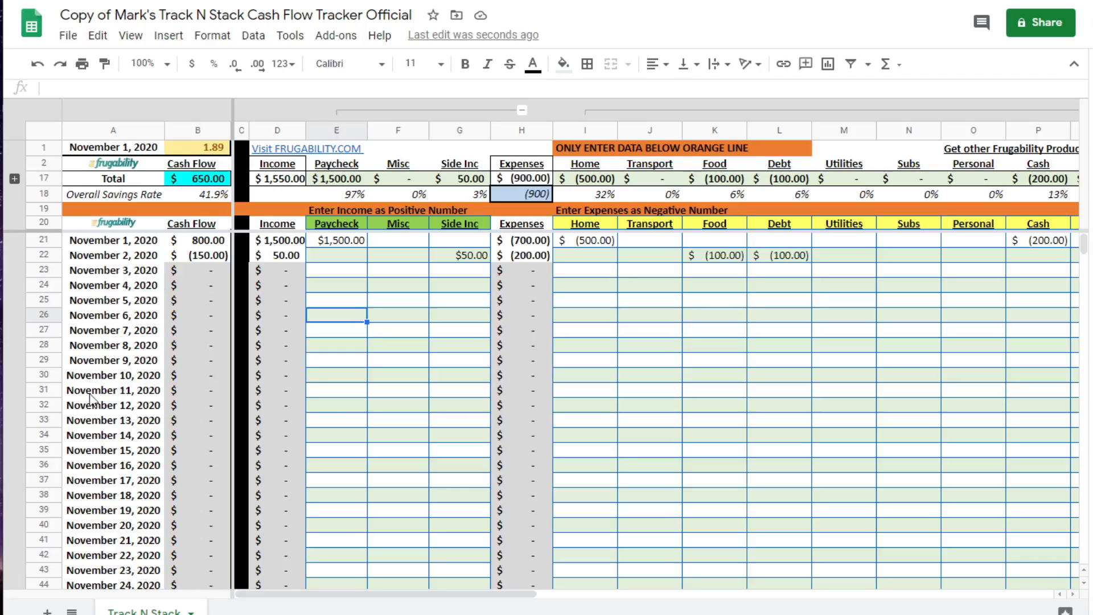
pyautogui.click(328, 261)
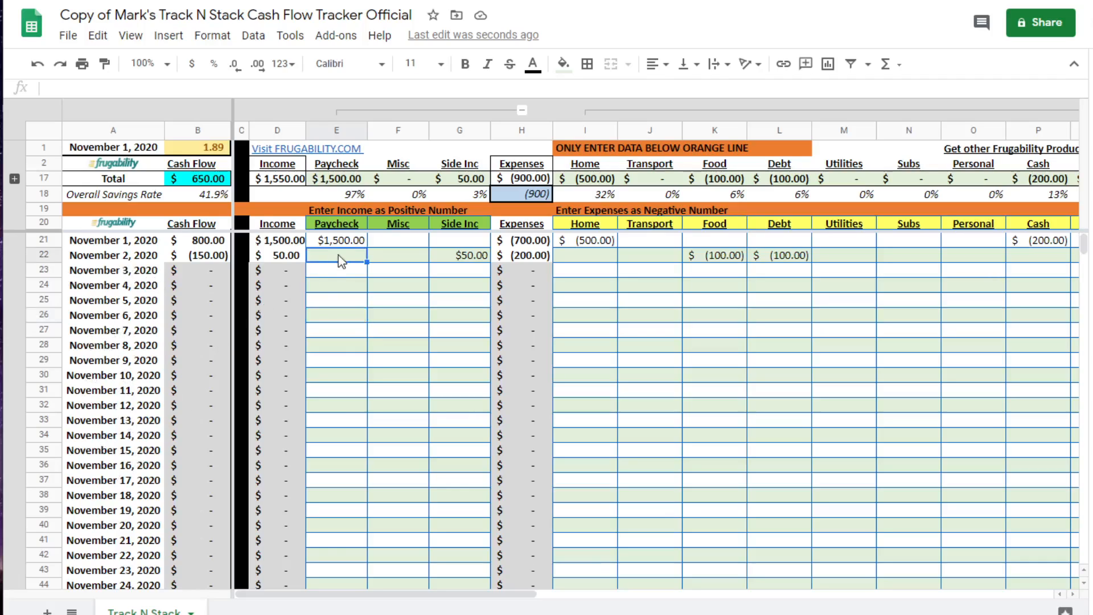